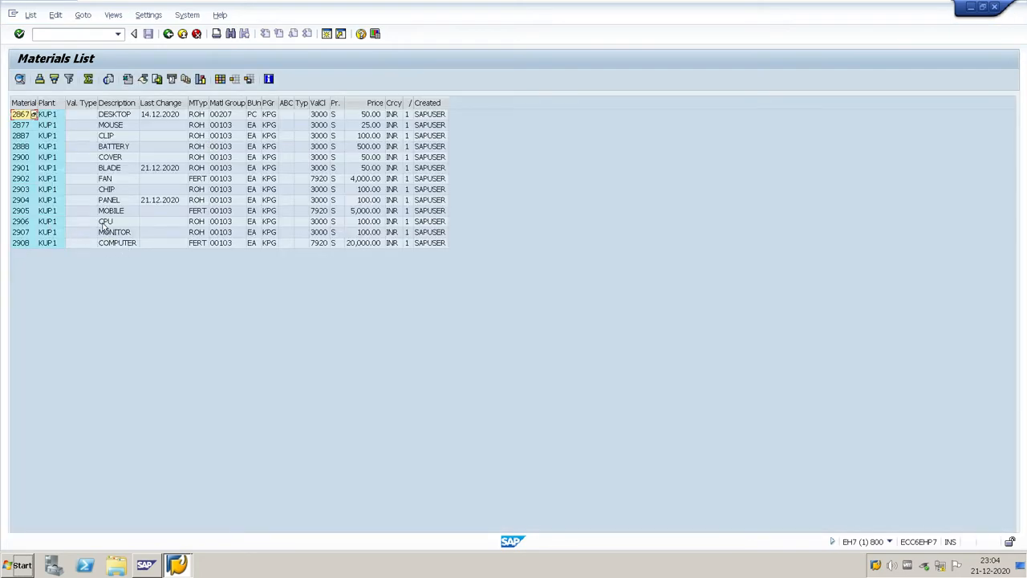
# Step: Examine the material types of the CPU, MONITOR and COMPUTER entries in the materials list
pyautogui.click(107, 226)
pyautogui.click(118, 233)
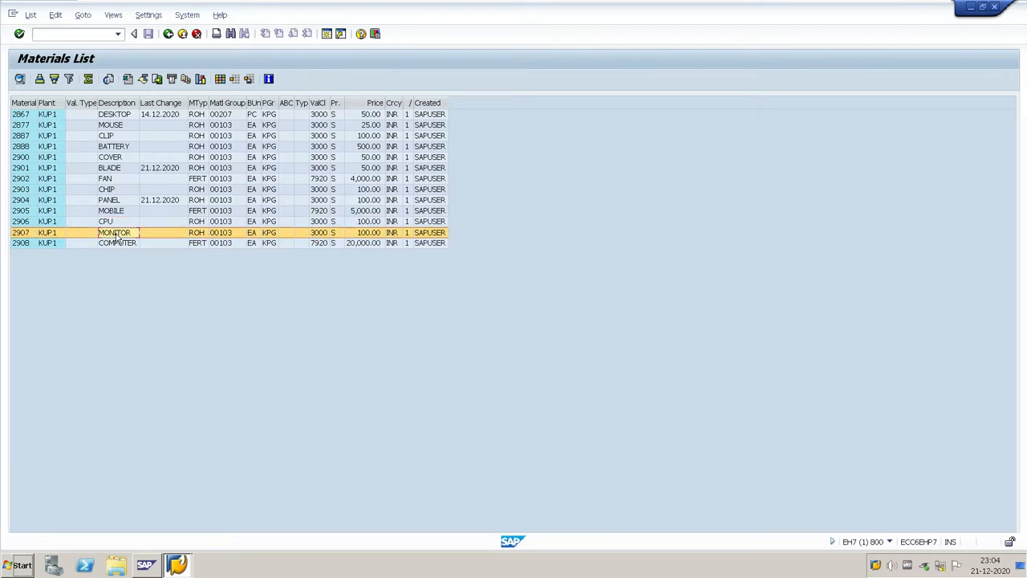
pyautogui.click(202, 224)
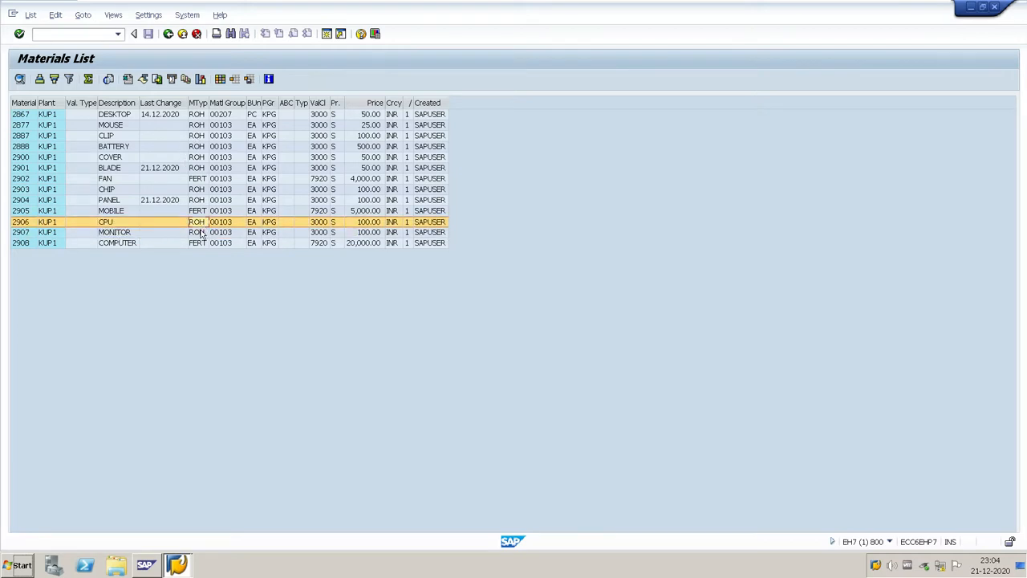
pyautogui.click(202, 233)
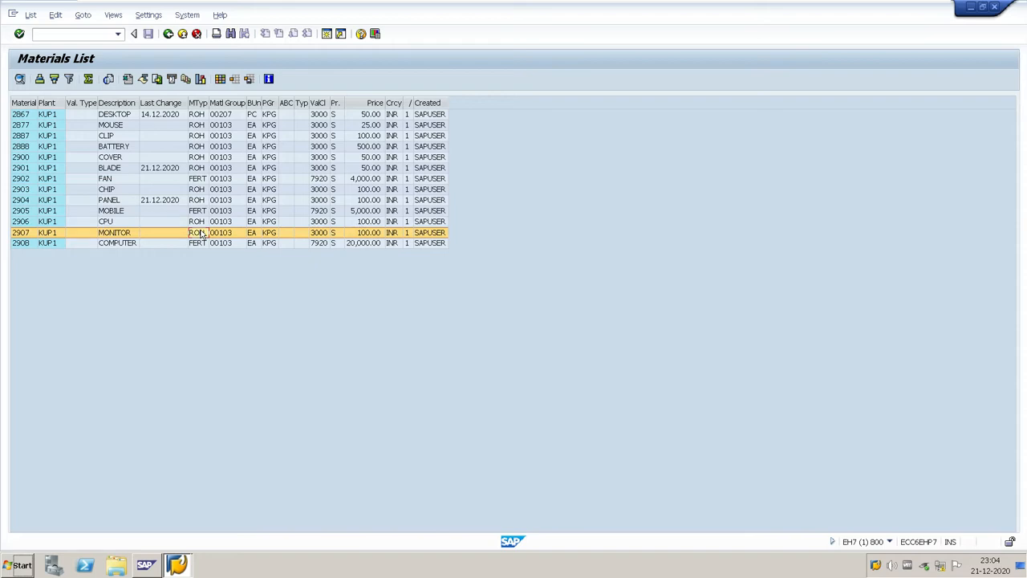
pyautogui.click(118, 243)
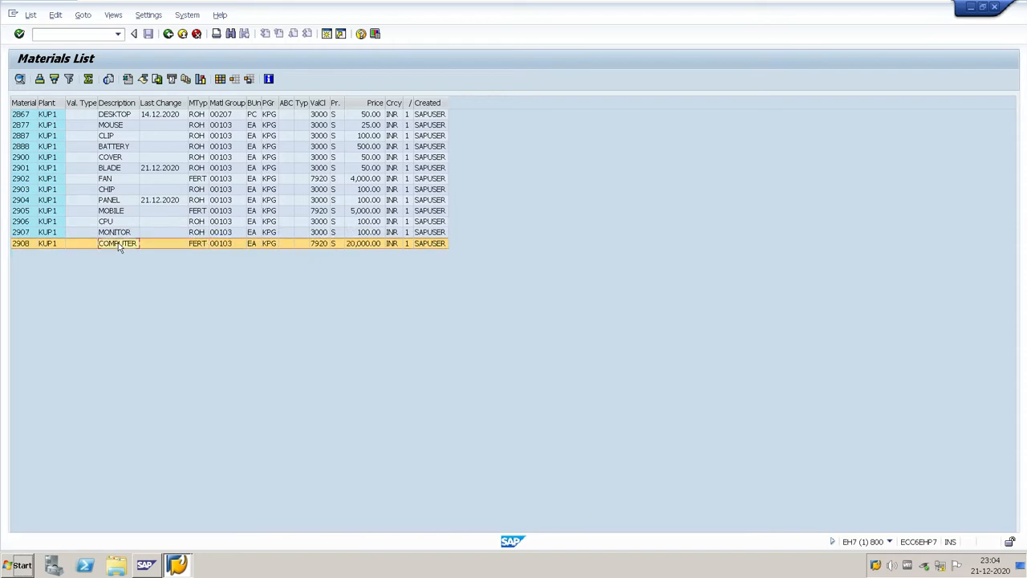
pyautogui.click(199, 244)
# Step: Leave the materials list and open the Stock Overview report for plant KUP1
pyautogui.click(169, 34)
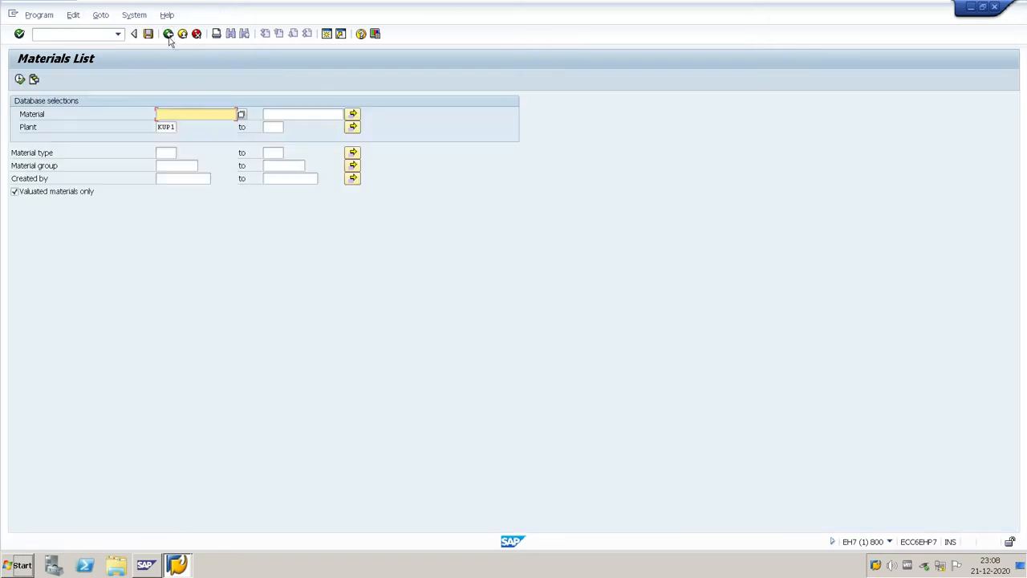
pyautogui.click(169, 35)
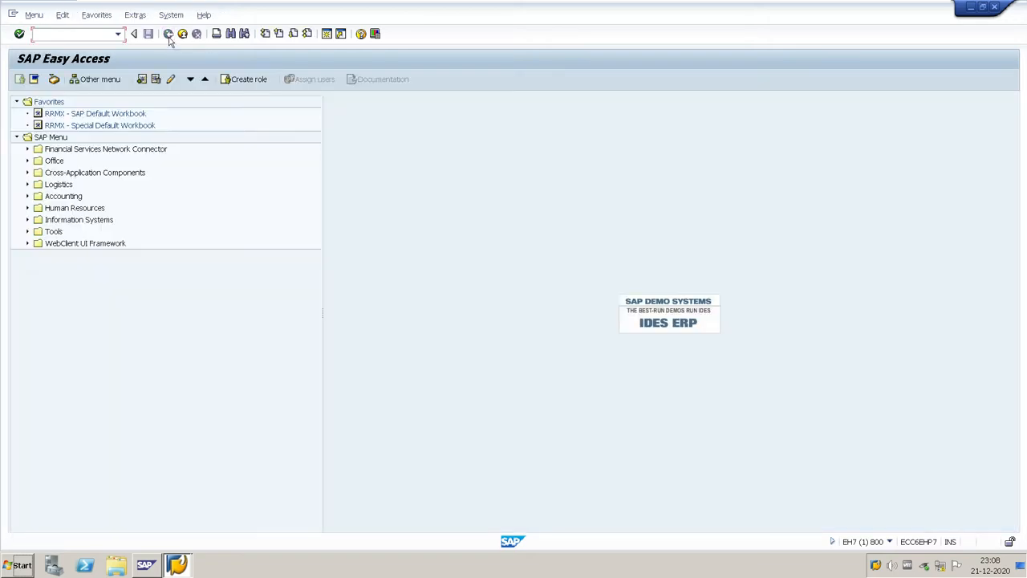
pyautogui.press('Return')
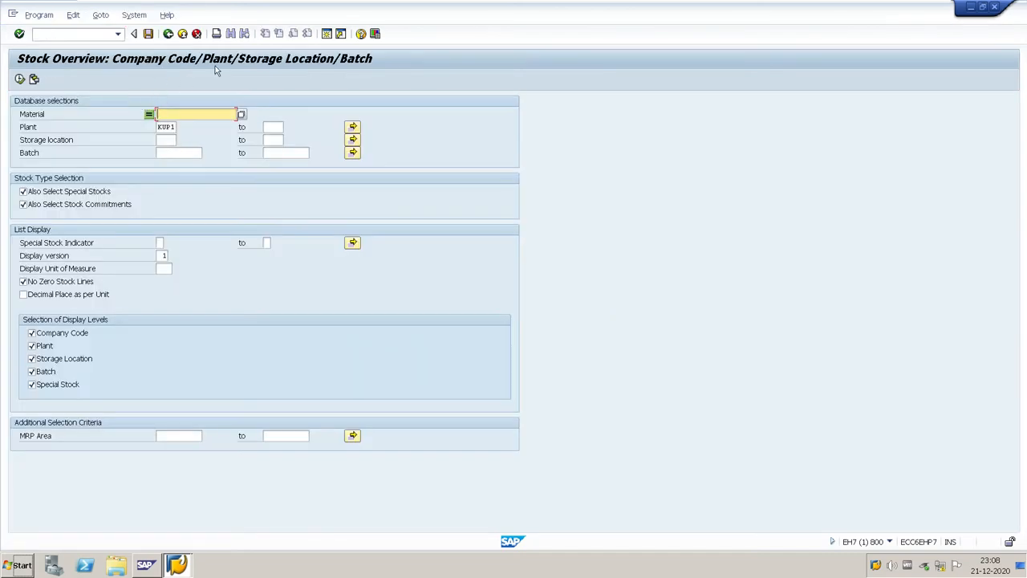
# Step: List plant KUP1's materials with MM60 in a second session and copy the CPU's material number 2906 into the stock overview selection
pyautogui.click(327, 35)
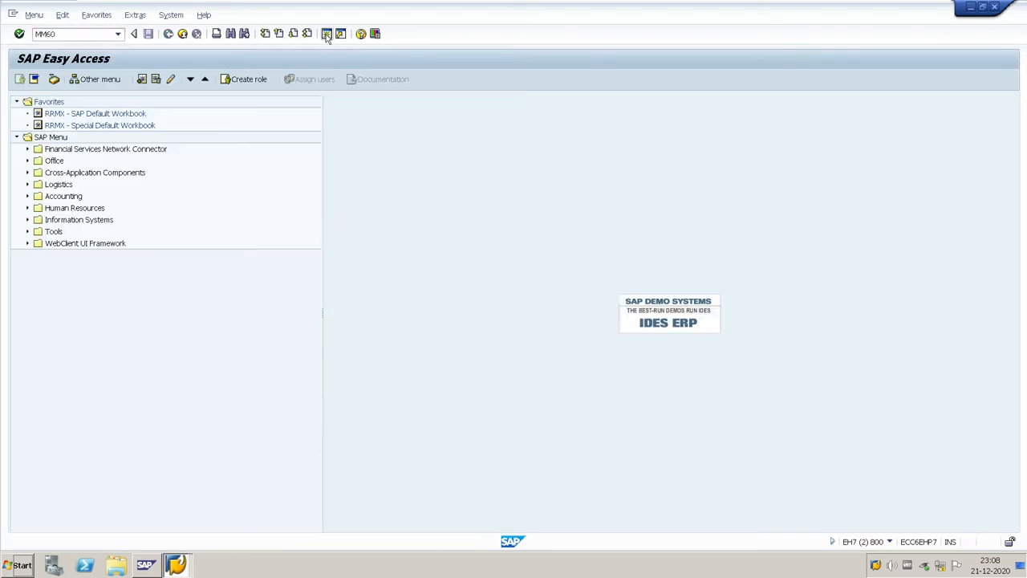
pyautogui.press('Return')
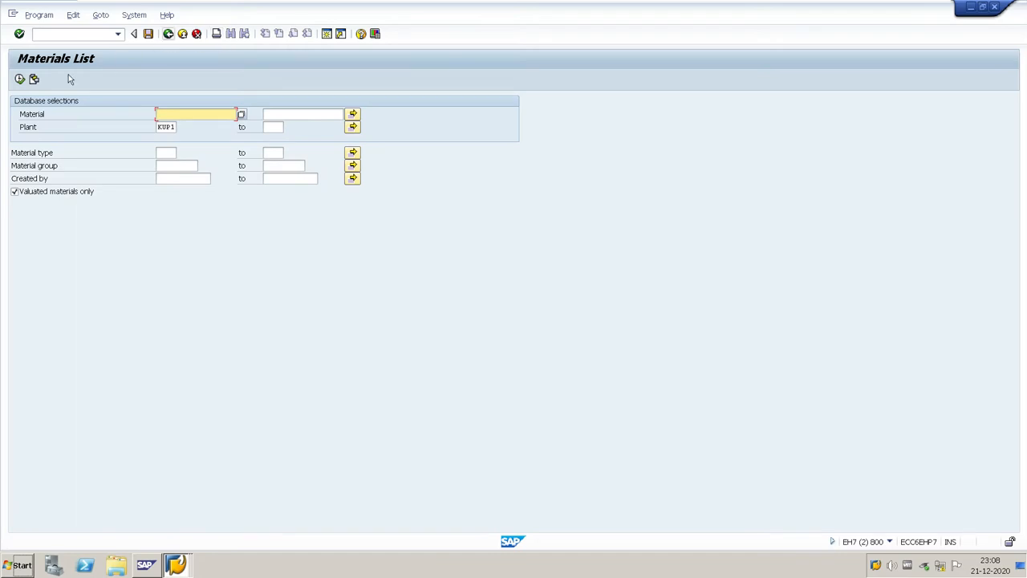
pyautogui.click(20, 79)
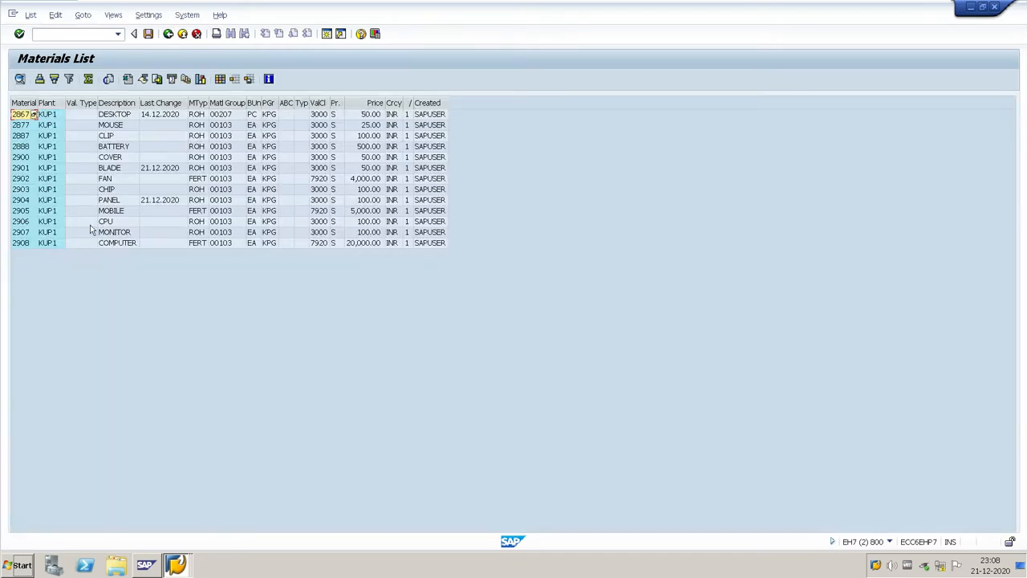
pyautogui.click(17, 223)
pyautogui.doubleClick(17, 224)
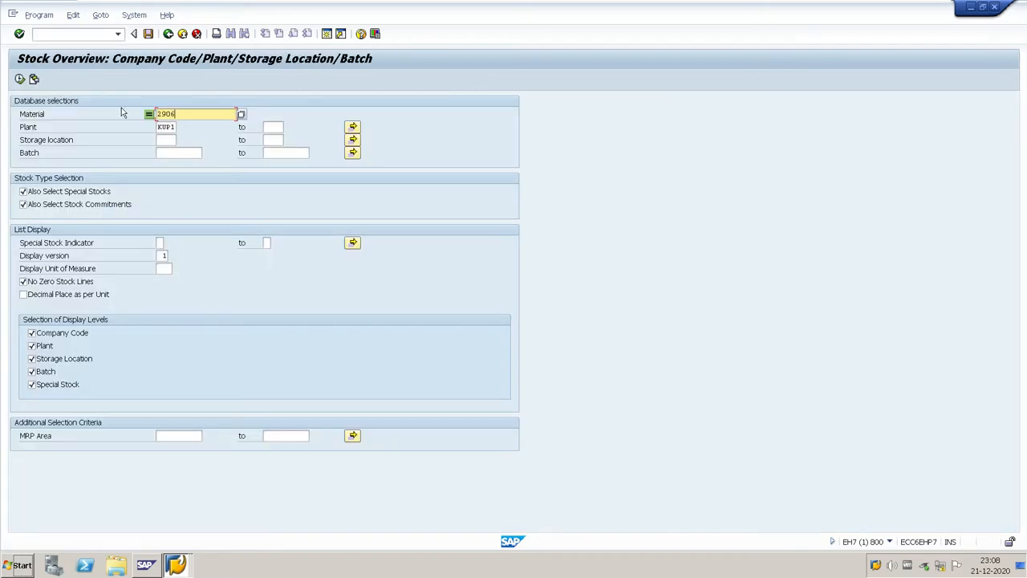
# Step: Display the stock overview for material 2906 and for material 2907
pyautogui.click(19, 78)
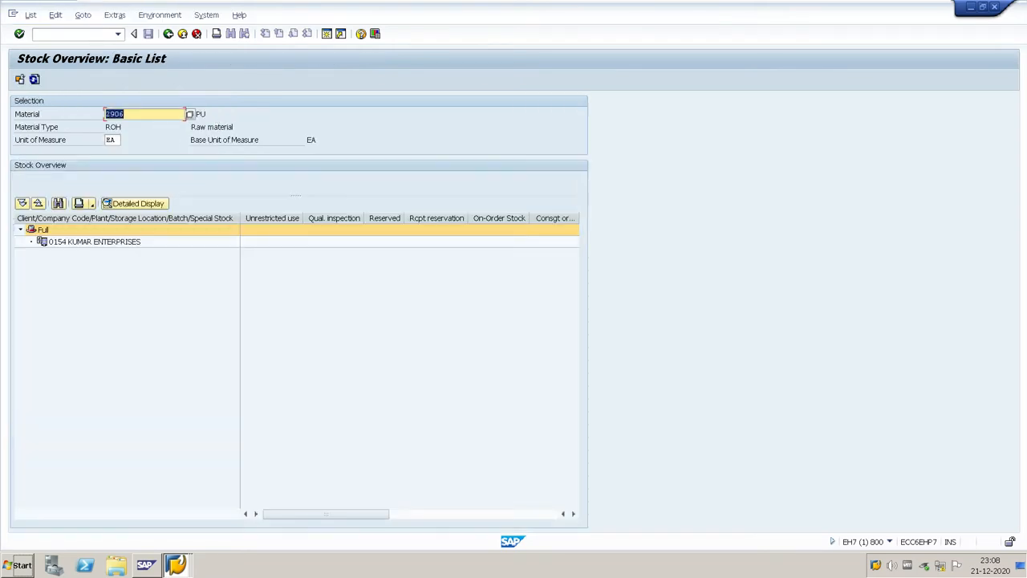
pyautogui.write('2907')
pyautogui.click(19, 82)
# Step: Leave the stock overview and start a new purchase order with transaction ME21N
pyautogui.click(168, 34)
pyautogui.click(169, 34)
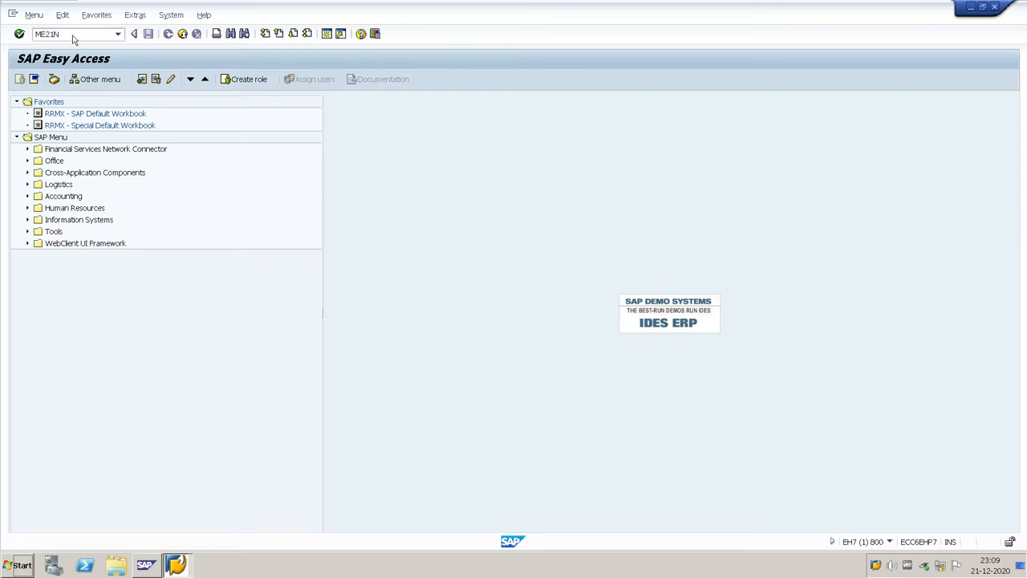
pyautogui.press('Return')
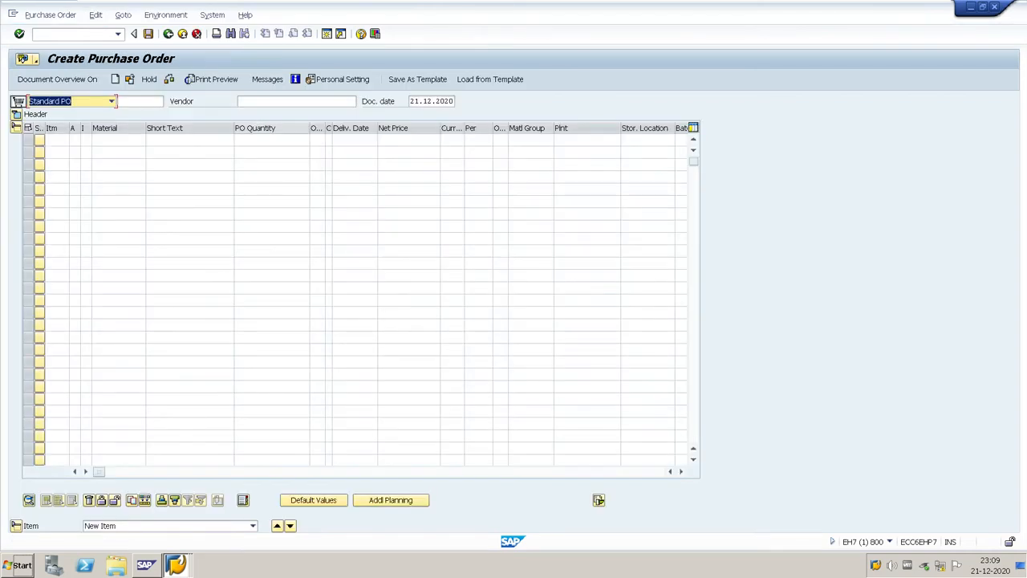
# Step: Search for vendors of company code 0154 and assign ABC VENDOR to the purchase order
pyautogui.click(296, 102)
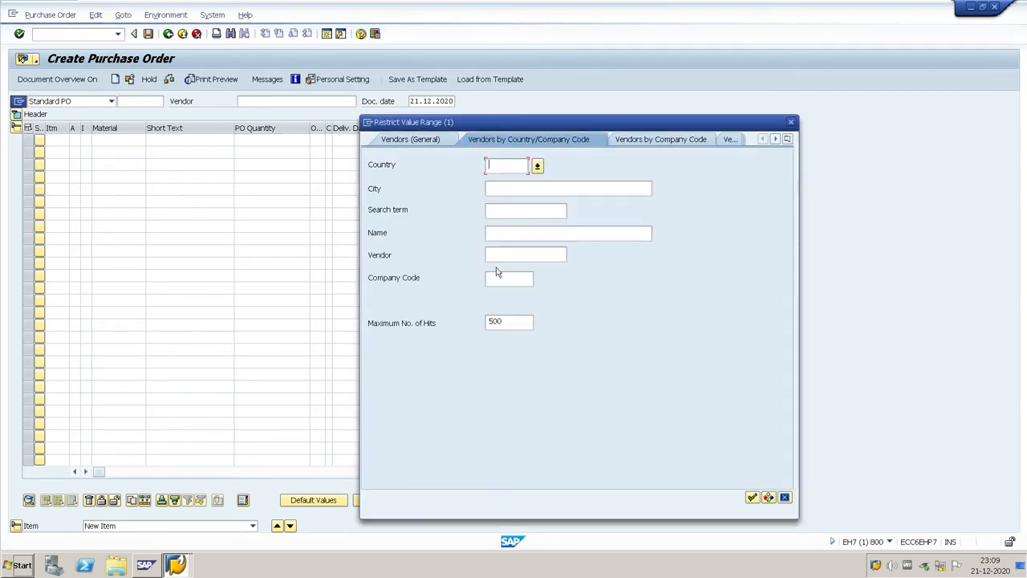
pyautogui.click(509, 278)
pyautogui.write('0')
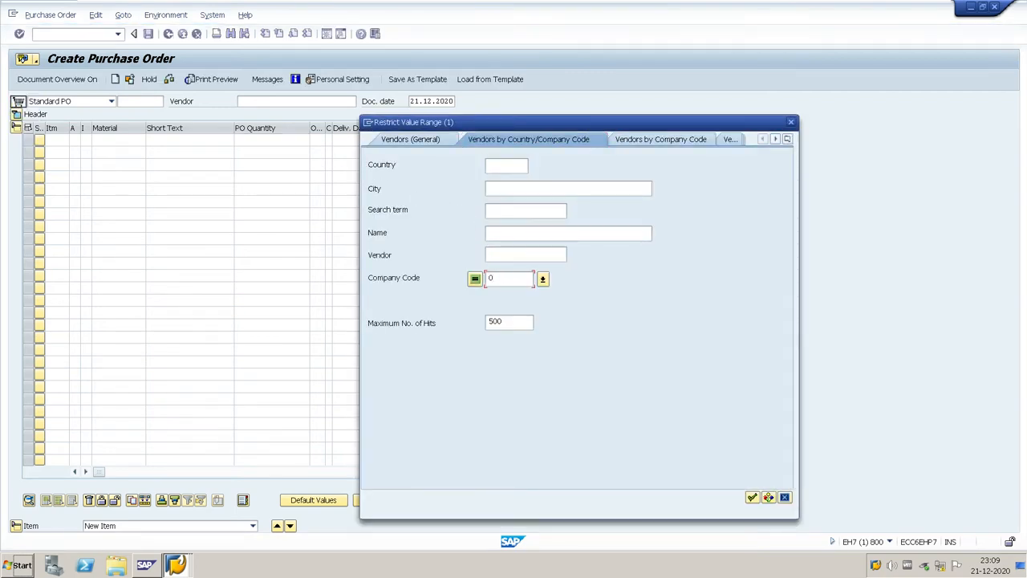
pyautogui.write('154')
pyautogui.press('Return')
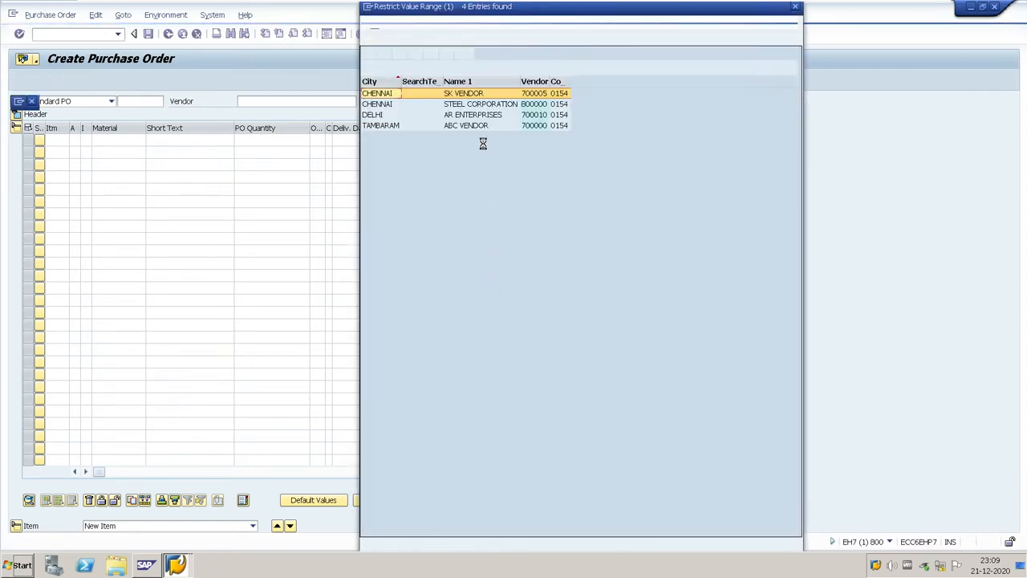
pyautogui.doubleClick(472, 128)
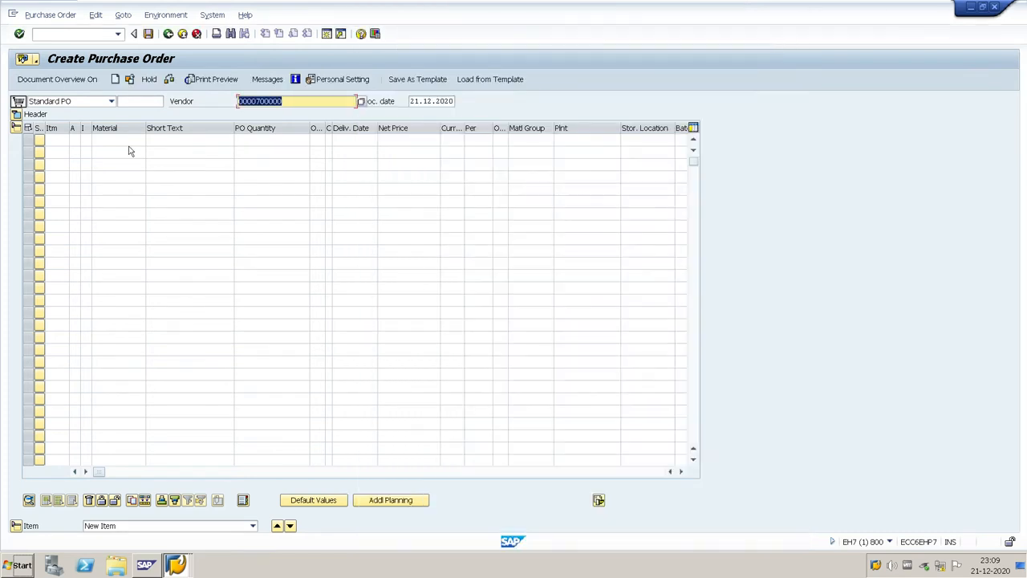
# Step: Enter materials 2906 and 2907 as the first two items of the purchase order
pyautogui.click(118, 140)
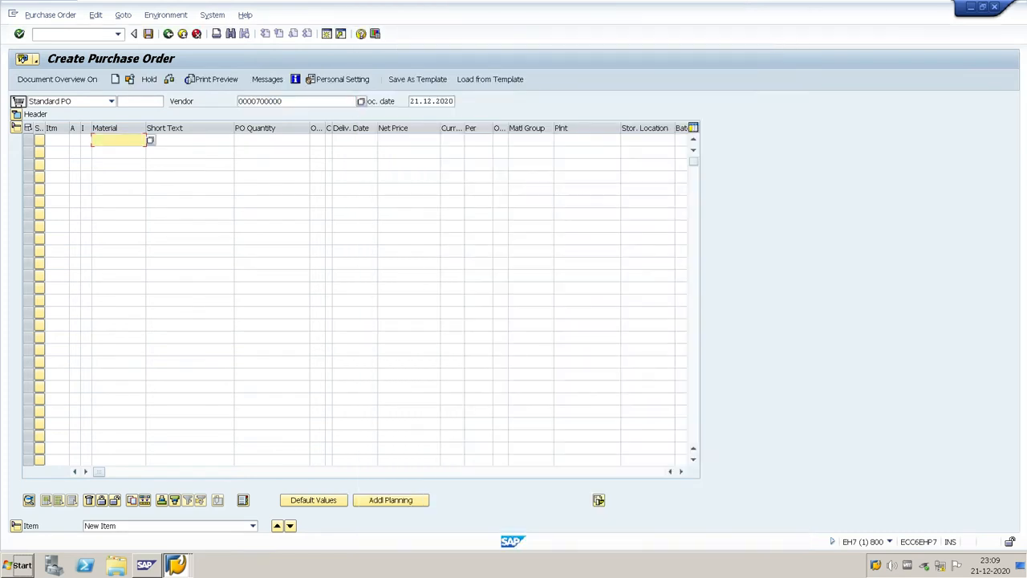
pyautogui.press('F4')
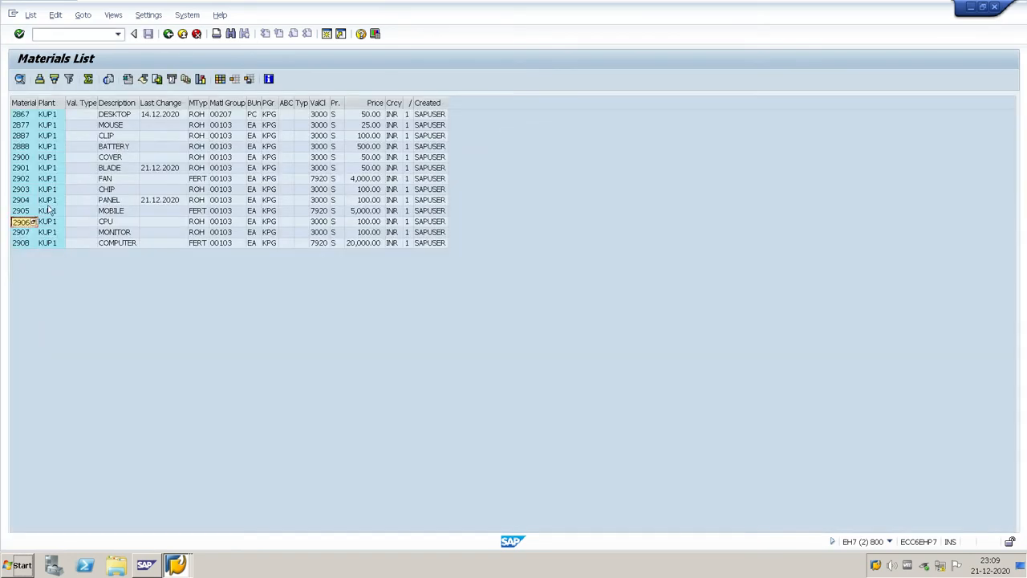
pyautogui.doubleClick(48, 210)
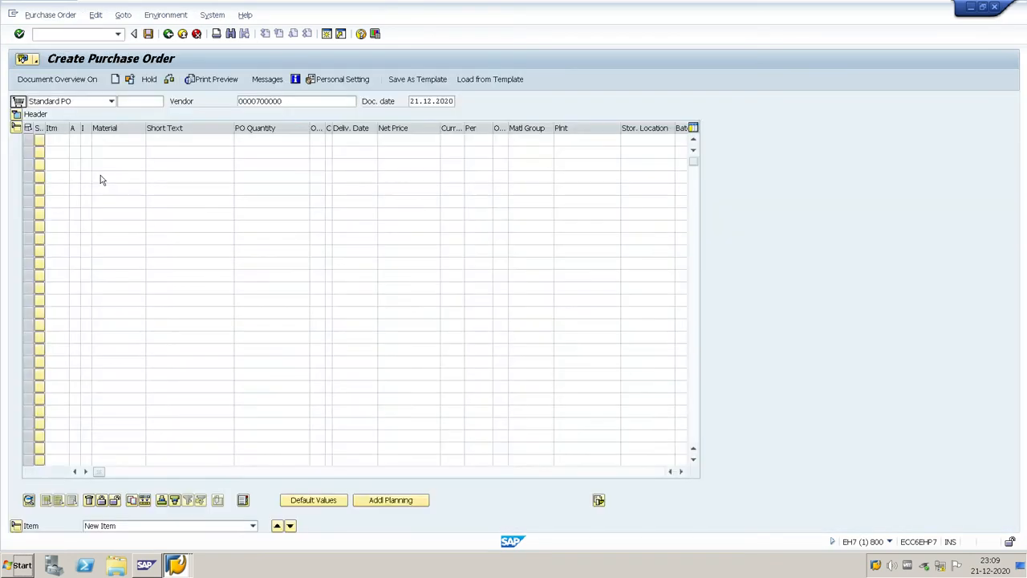
pyautogui.write('2906')
pyautogui.press('Down')
pyautogui.write('2906')
pyautogui.press('BackSpace')
pyautogui.write('7')
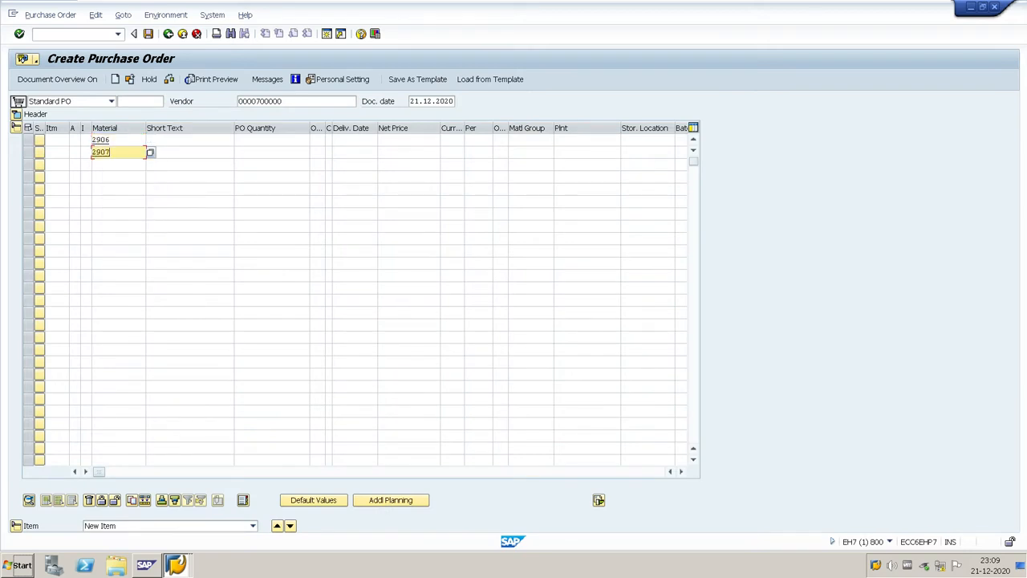
pyautogui.press('Return')
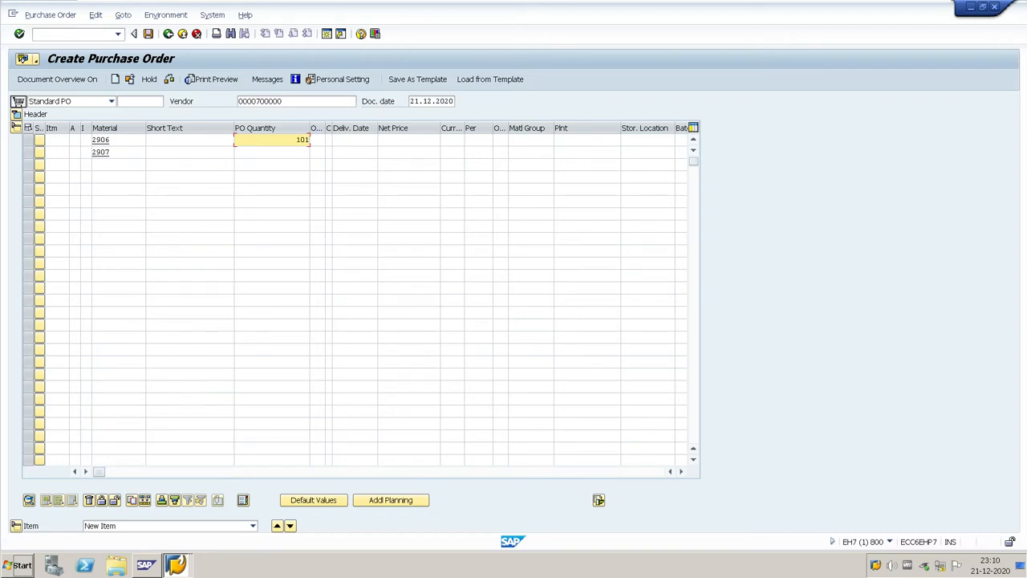
# Step: Set the PO quantity of both items to 10
pyautogui.press('Down')
pyautogui.write('1')
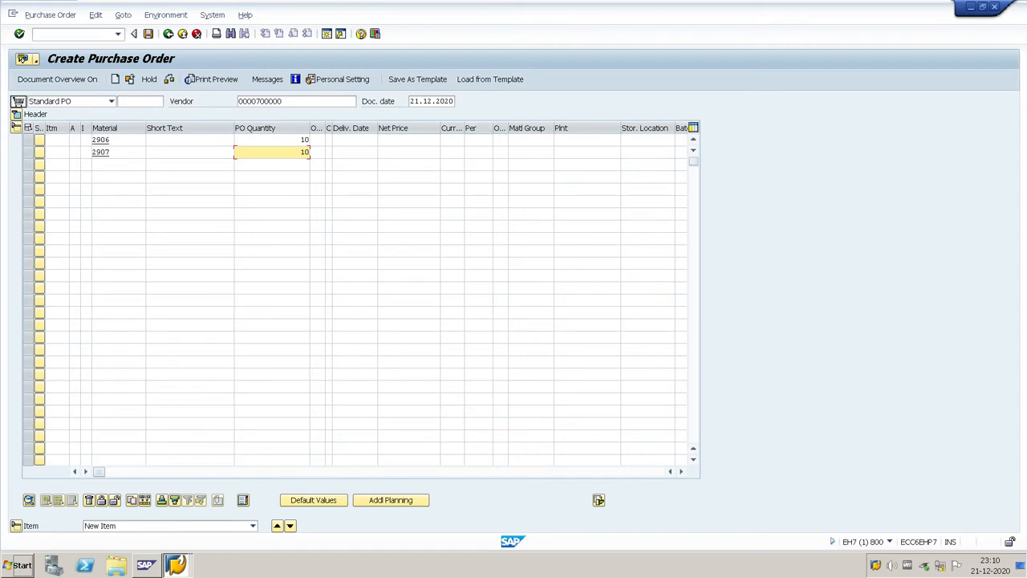
pyautogui.press('Return')
# Step: Assign plant KUP1 to both purchase order items
pyautogui.write('KU0')
pyautogui.press('BackSpace')
pyautogui.write('P1')
pyautogui.press('Return')
pyautogui.write('KU')
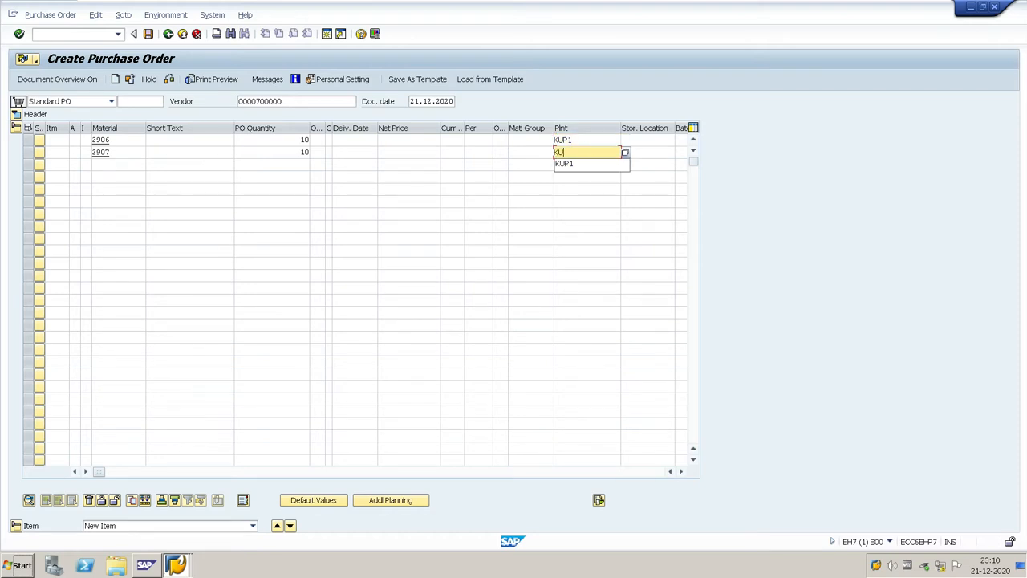
pyautogui.write('P1')
# Step: Assign storage location 0001 to both items and validate the purchase order entries
pyautogui.click(623, 139)
pyautogui.write('0001')
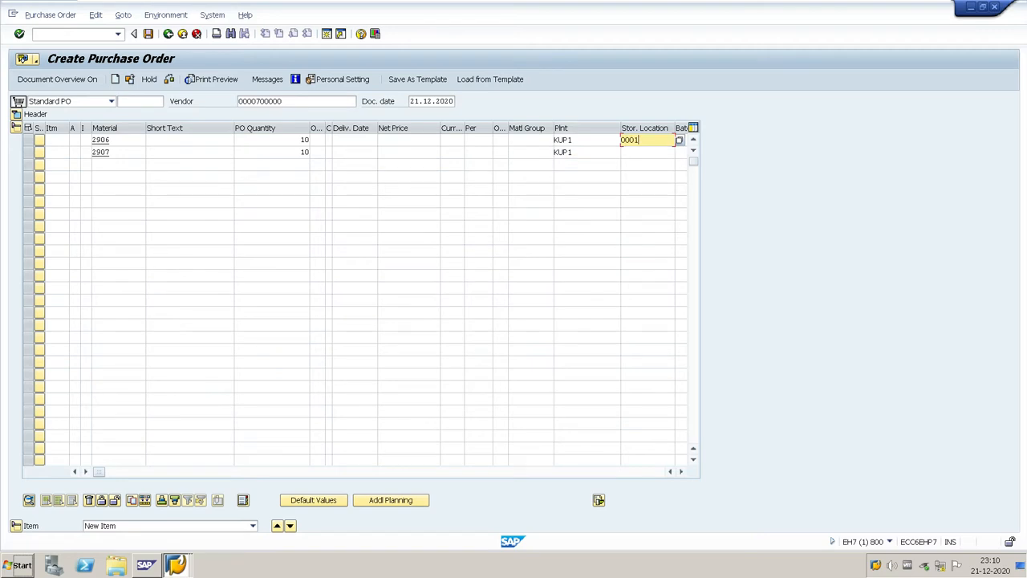
pyautogui.click(639, 151)
pyautogui.write('0001')
pyautogui.press('Return')
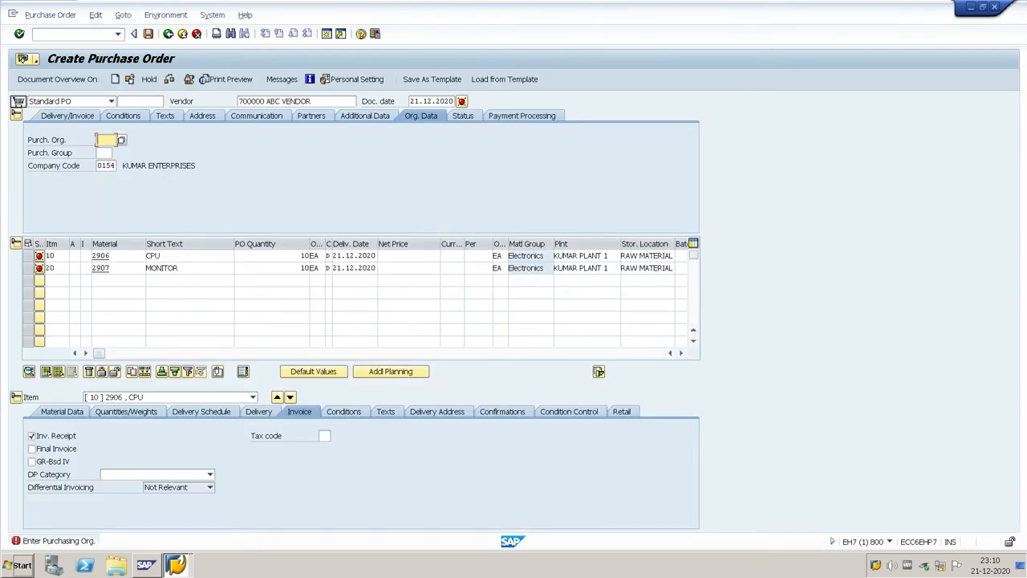
# Step: Set the purchasing organization to KUPO and the purchasing group to KPG in the order's organizational data
pyautogui.write('KUPO')
pyautogui.press('Tab')
pyautogui.write('KPG')
pyautogui.press('Return')
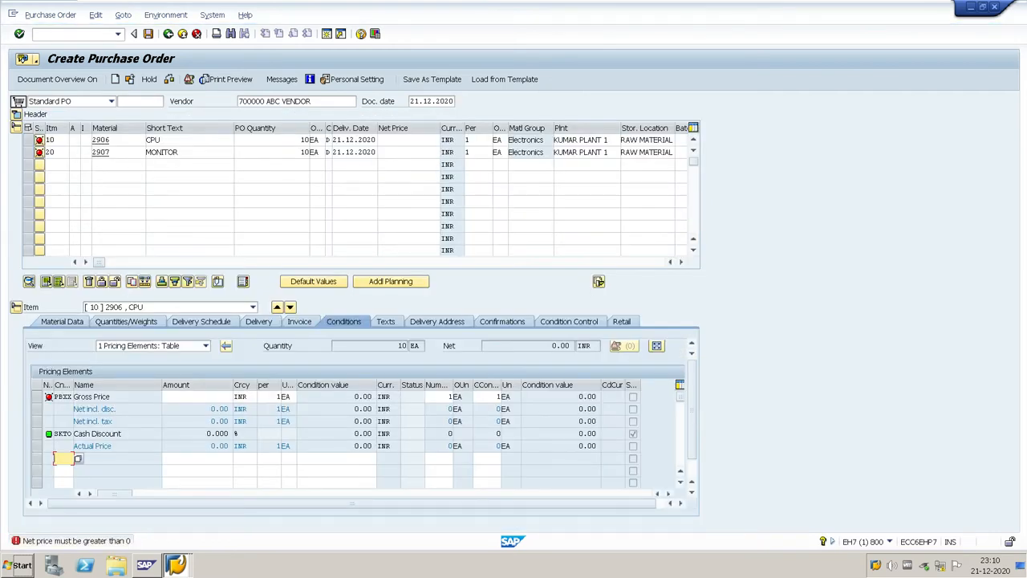
# Step: Set the net price of both the CPU and MONITOR items to 100 INR and save the purchase order
pyautogui.click(410, 140)
pyautogui.write('100')
pyautogui.press('Down')
pyautogui.write('100')
pyautogui.press('Return')
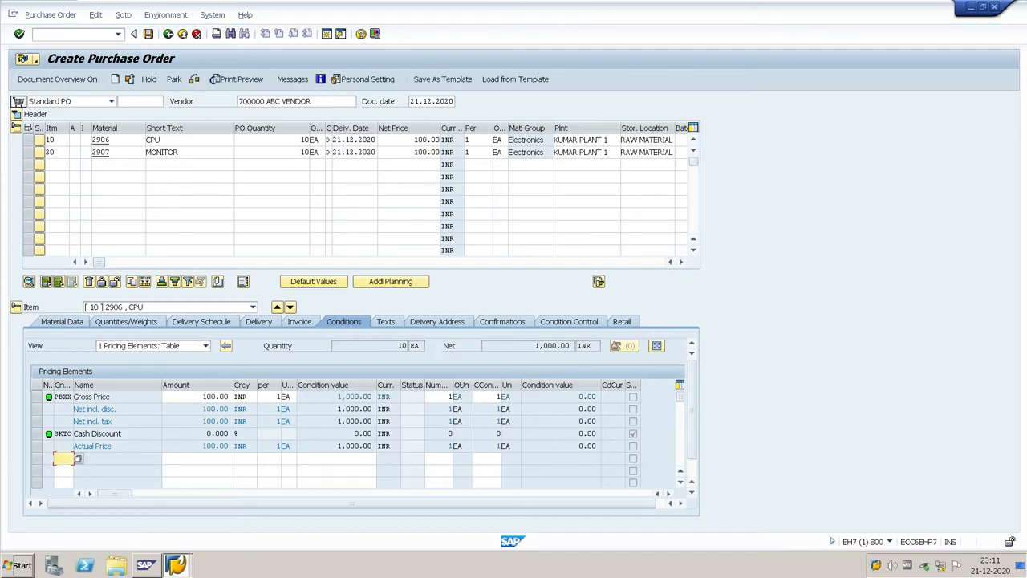
pyautogui.click(150, 34)
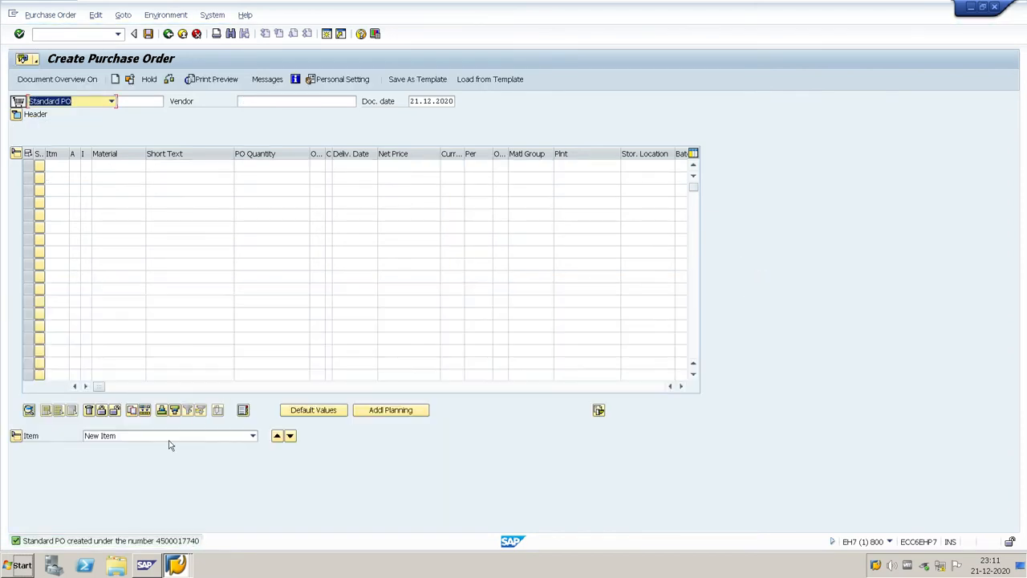
# Step: Copy the new purchase order's number from the creation message details and close the details window
pyautogui.click(170, 546)
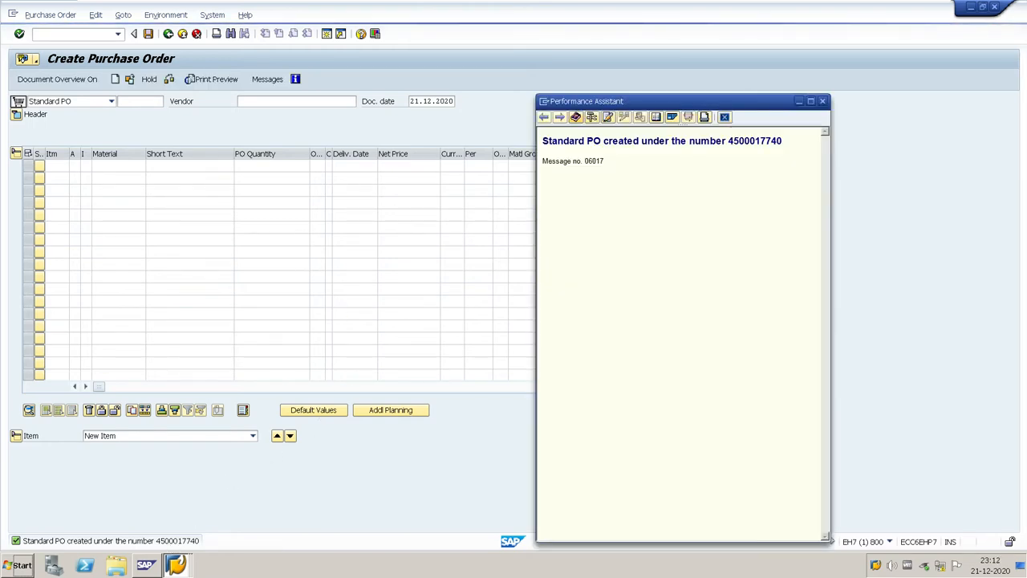
pyautogui.moveTo(728, 141); pyautogui.dragTo(783, 142)
pyautogui.hotkey('ctrl', 'c')
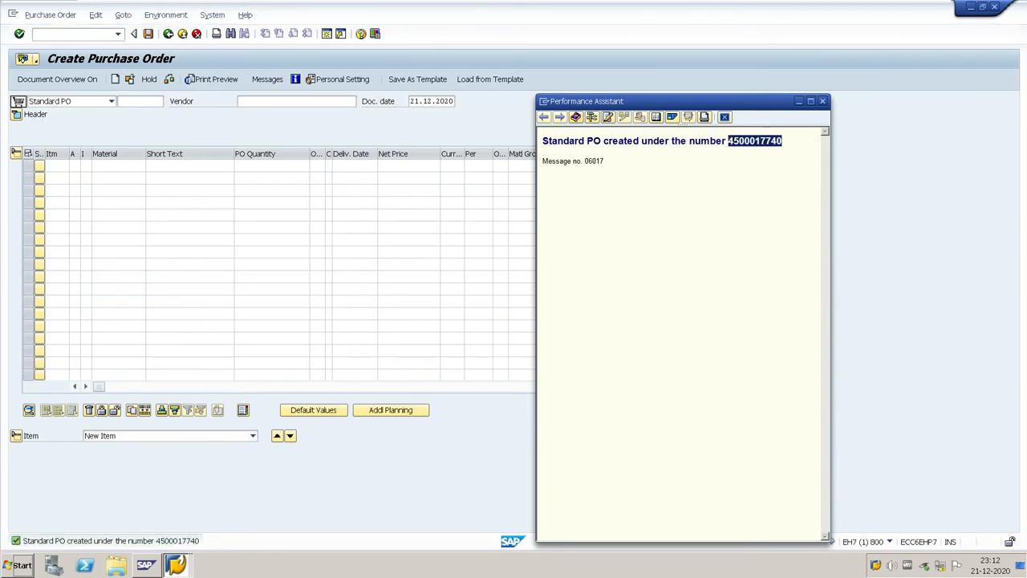
pyautogui.click(823, 103)
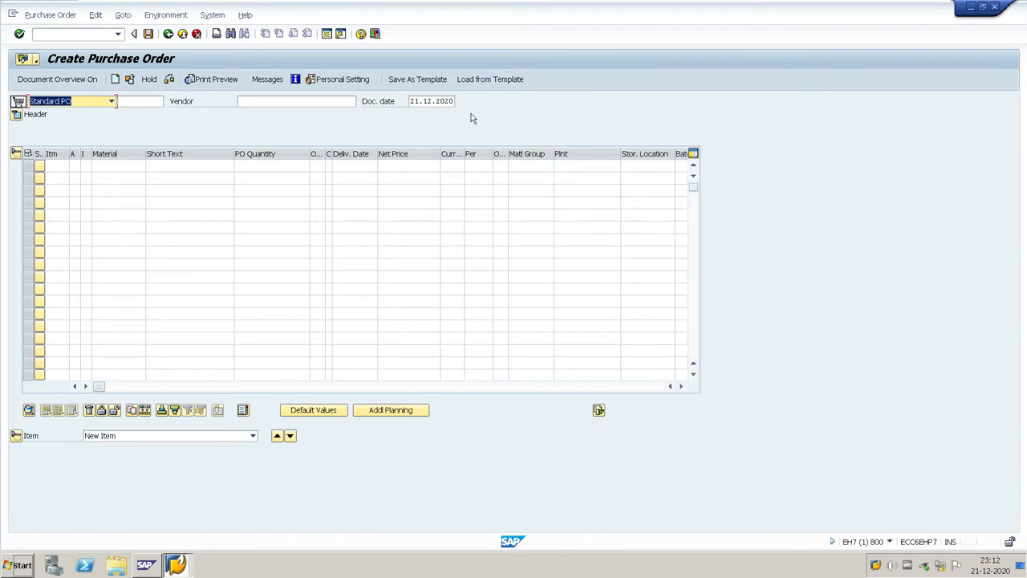
# Step: Leave purchase order creation, start transaction MIGO and load the copied purchase order for goods receipt
pyautogui.click(167, 34)
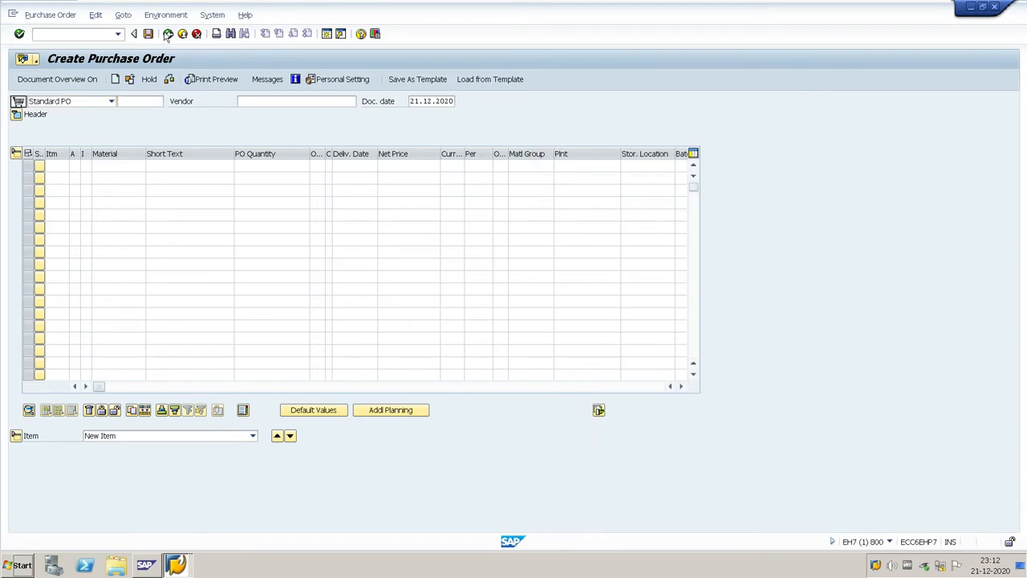
pyautogui.write('MIGO')
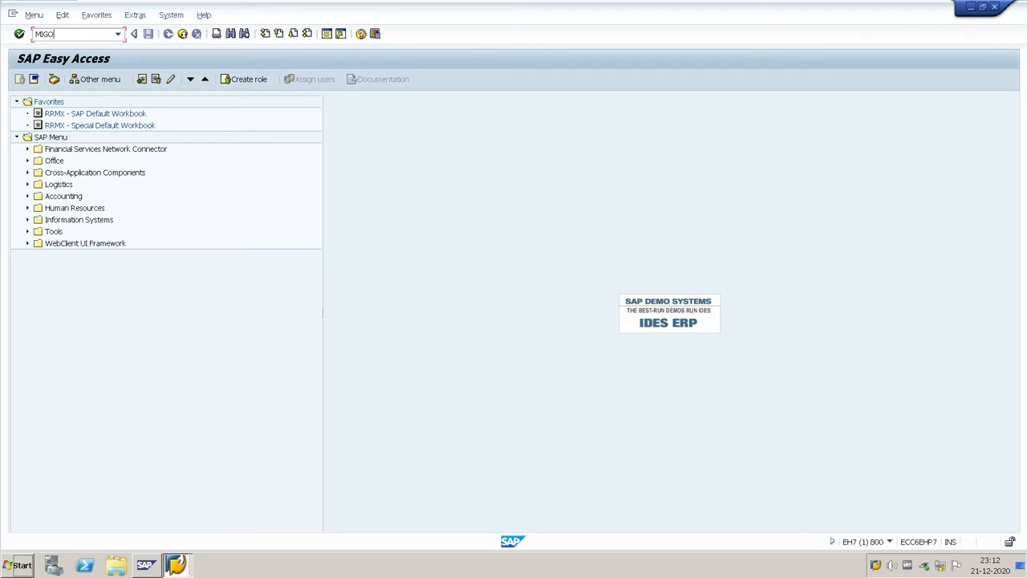
pyautogui.press('Return')
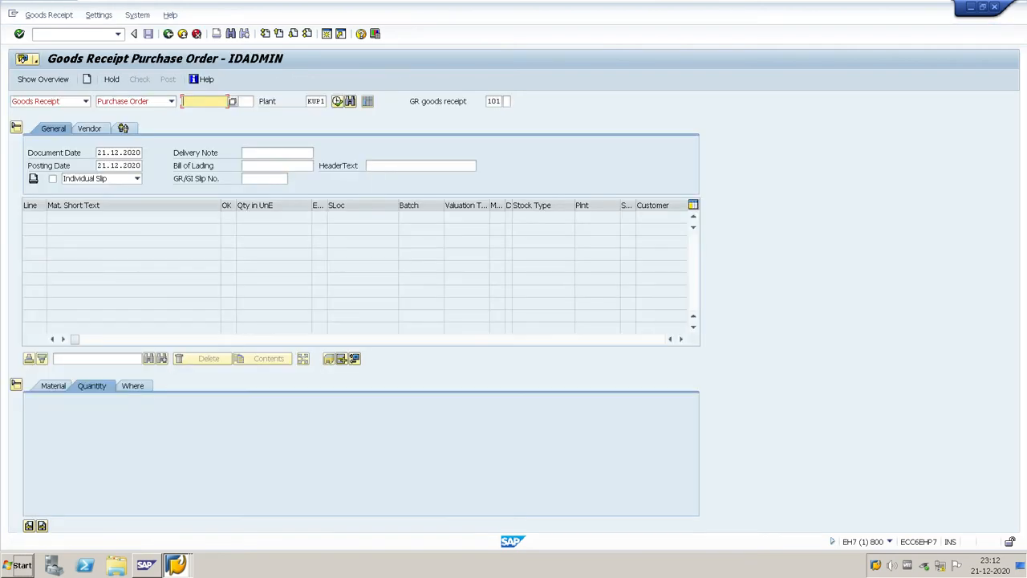
pyautogui.hotkey('ctrl', 'v')
pyautogui.press('Return')
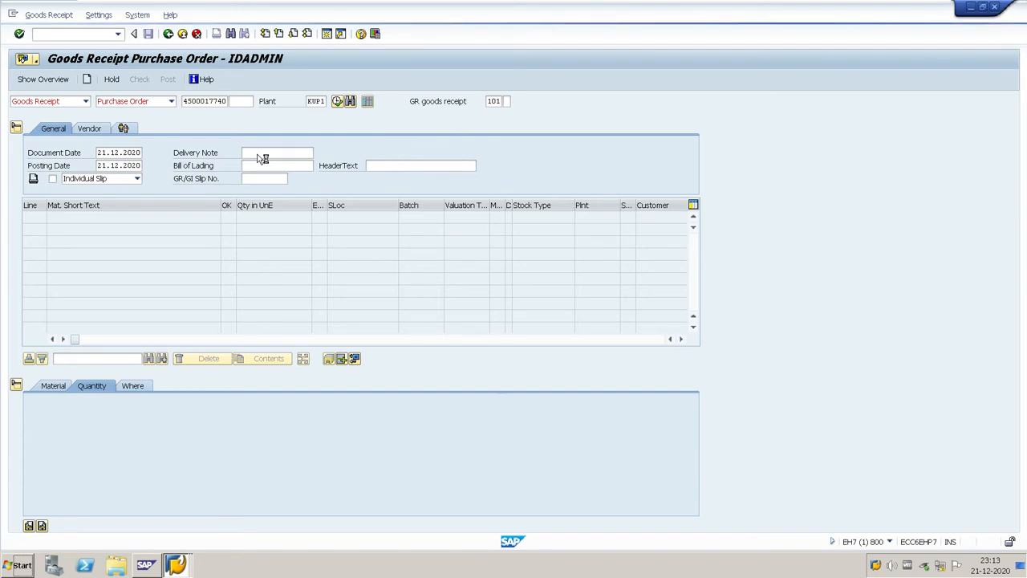
# Step: Enter delivery note 25 and mark the CPU and MONITOR items of the goods receipt as OK
pyautogui.click(277, 152)
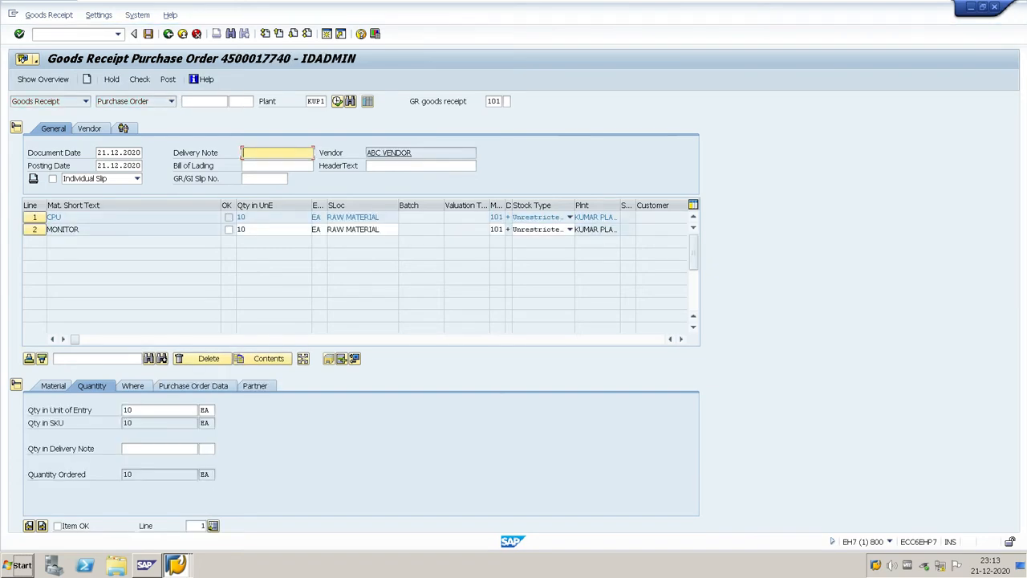
pyautogui.write('25')
pyautogui.click(57, 526)
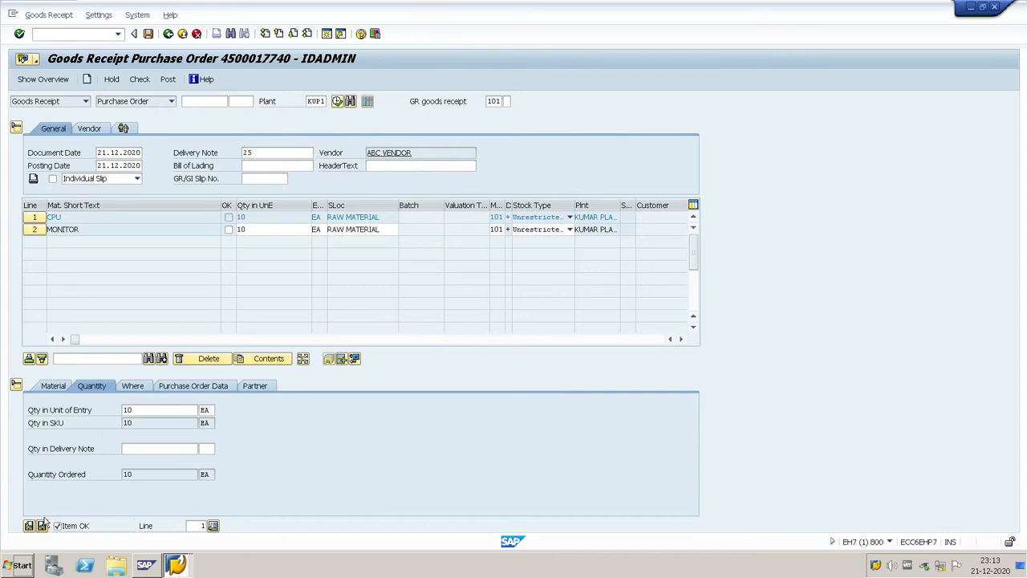
pyautogui.click(41, 525)
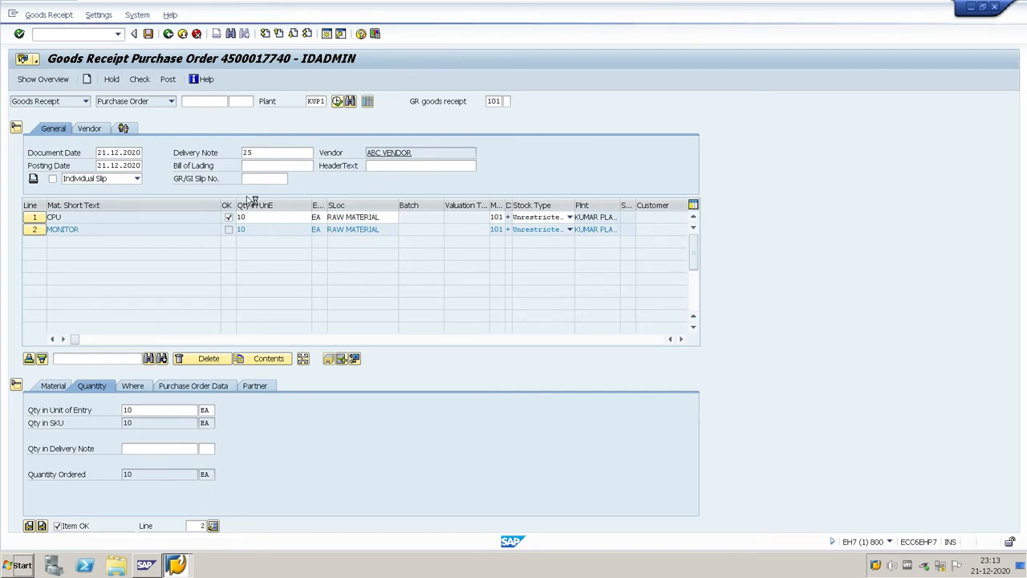
# Step: Switch to the Materials List session and open transaction MMBE in a new session
pyautogui.click(176, 565)
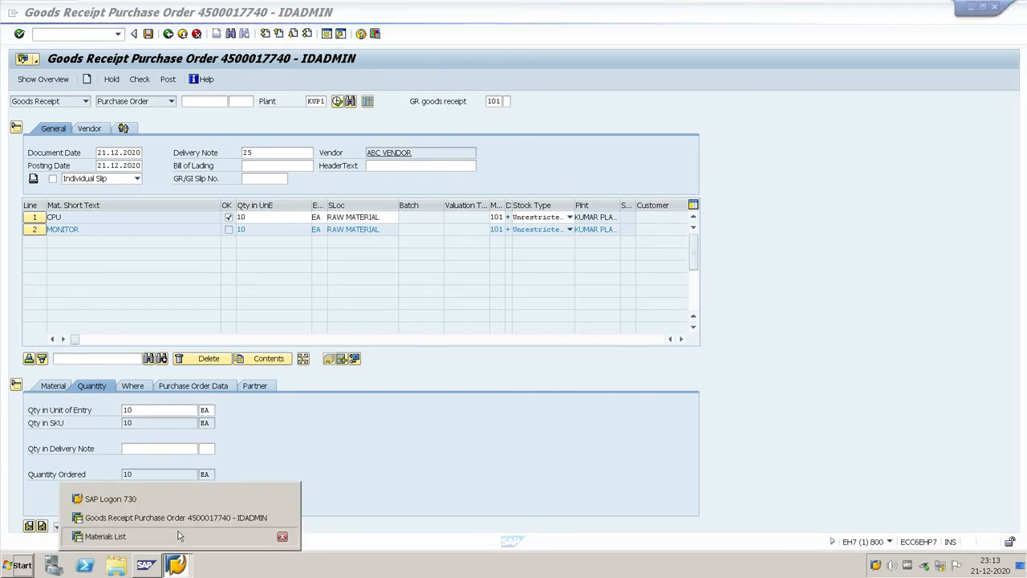
pyautogui.click(173, 536)
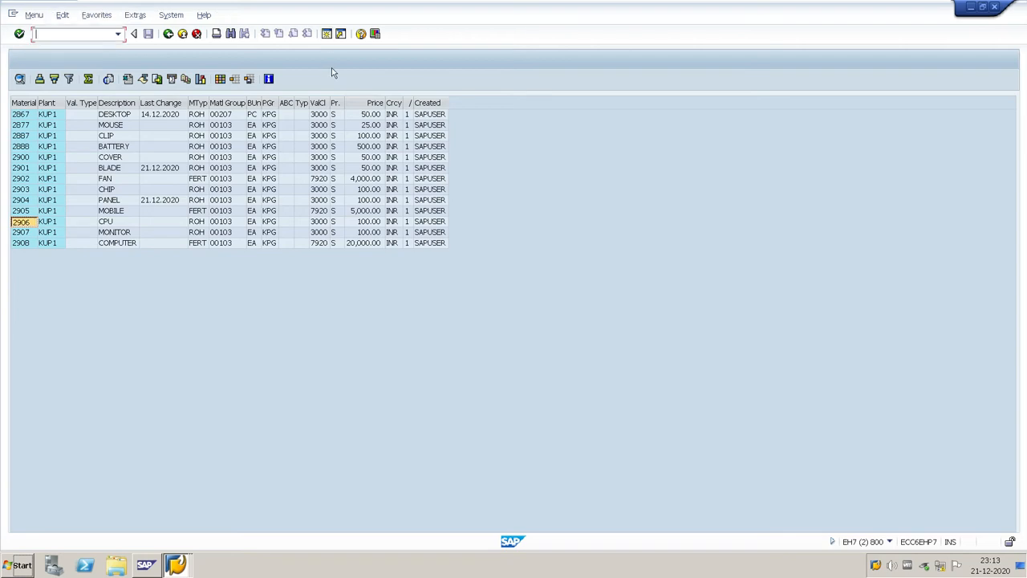
pyautogui.write('MMBE')
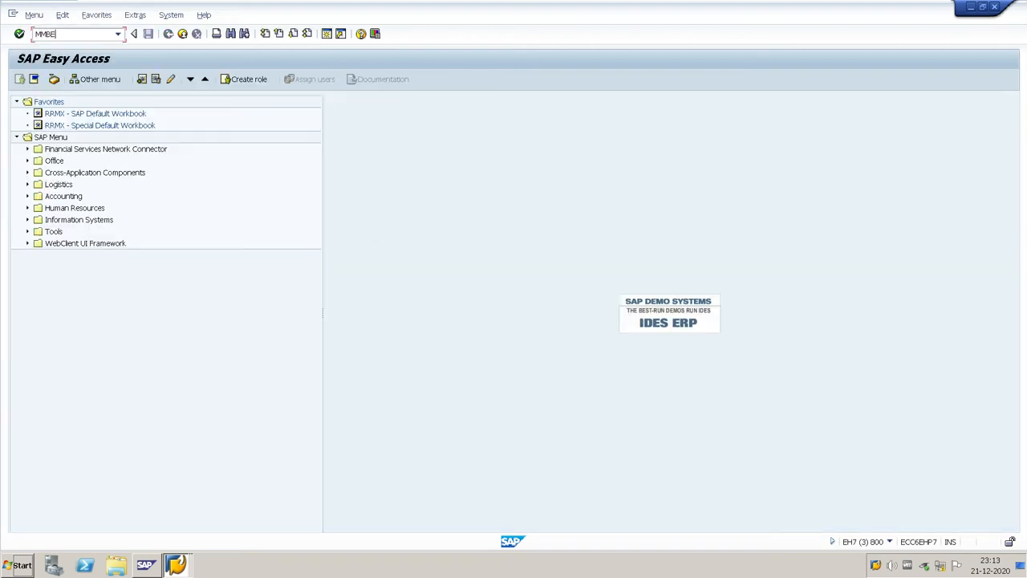
pyautogui.press('Return')
# Step: Return to the goods receipt session and post the receipt
pyautogui.hotkey('alt', 'Tab')
pyautogui.hotkey('alt', 'Tab')
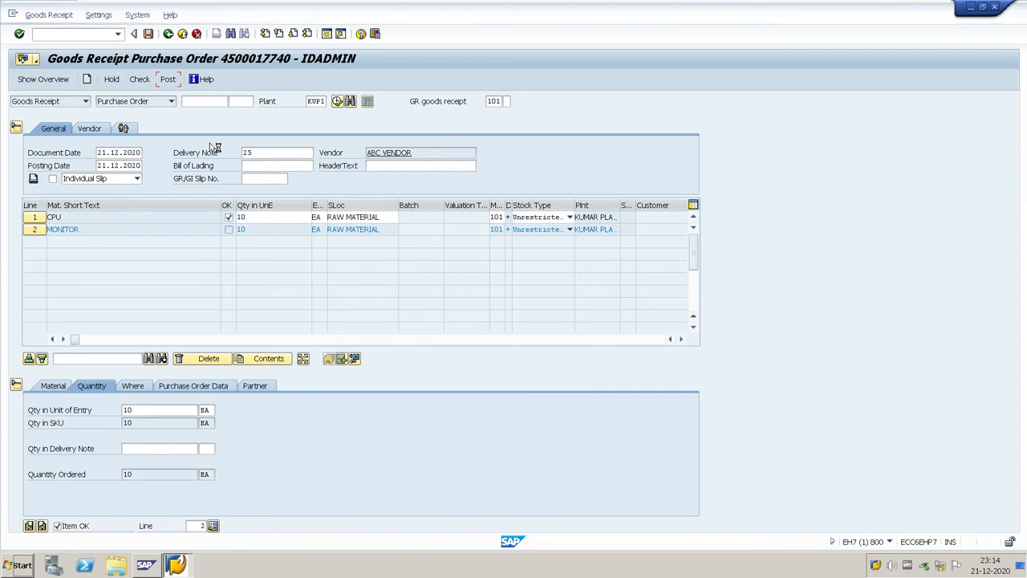
pyautogui.hotkey('alt', 'Tab')
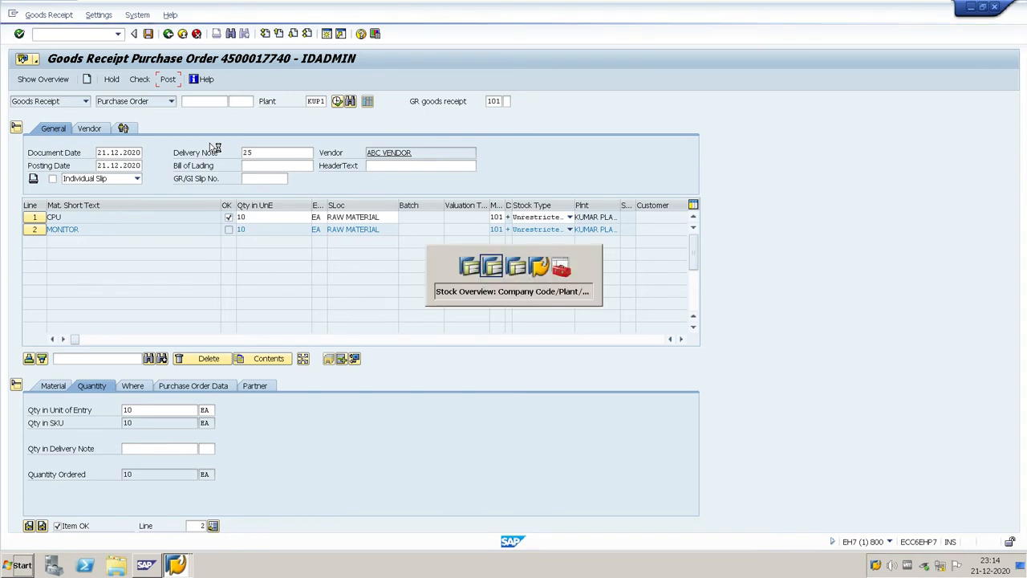
pyautogui.hotkey('alt', 'shift', 'Tab')
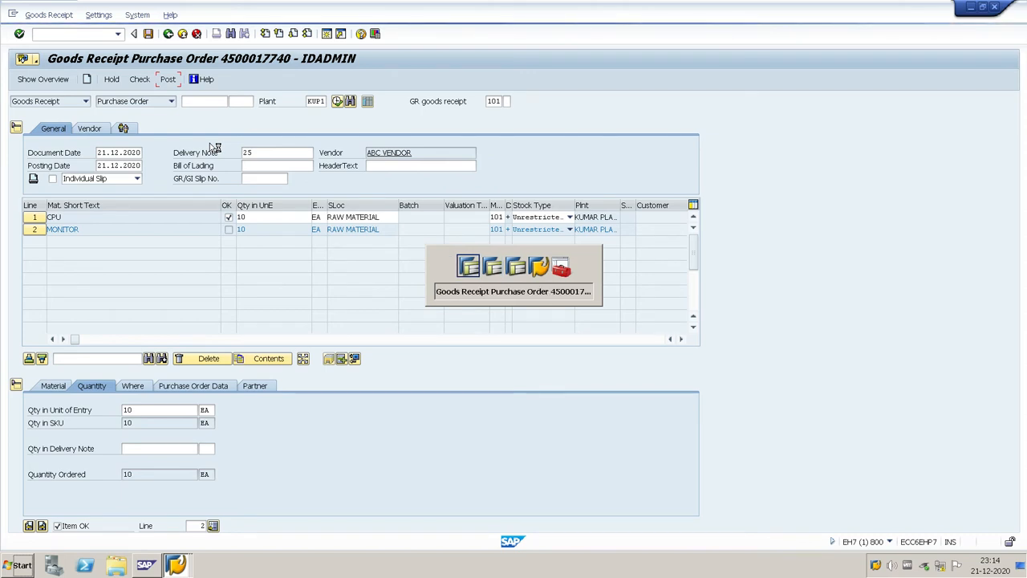
pyautogui.hotkey('ctrl', 's')
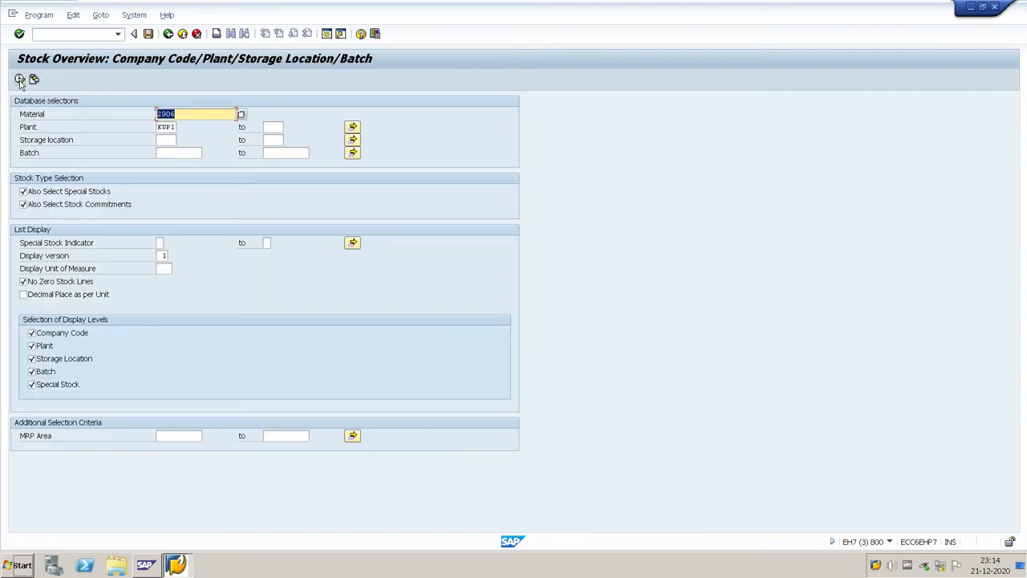
# Step: Display the stock overview in plant KUP1 for material 2906 (CPU), followed by material 2907 (MONITOR)
pyautogui.click(19, 81)
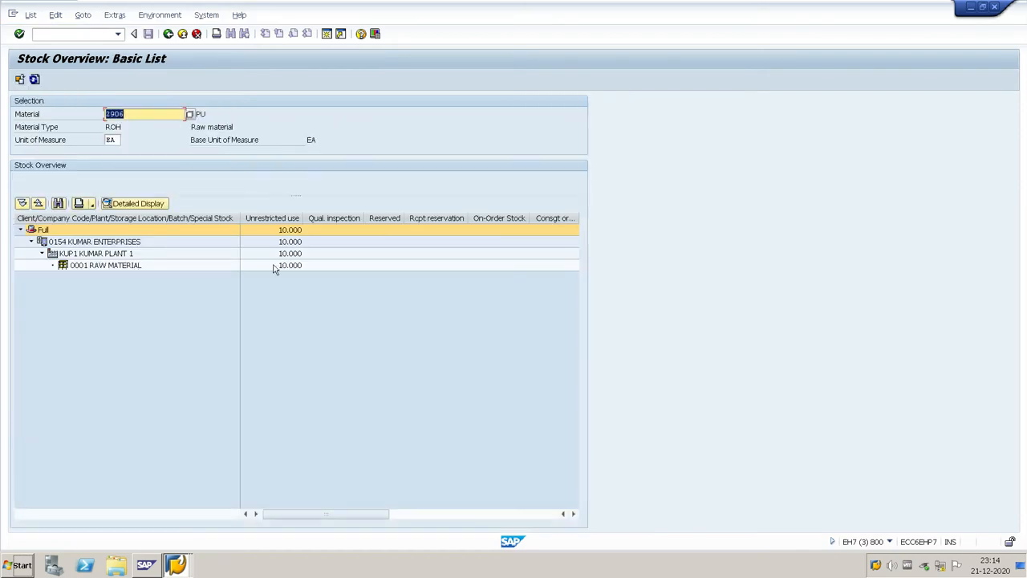
pyautogui.write('290')
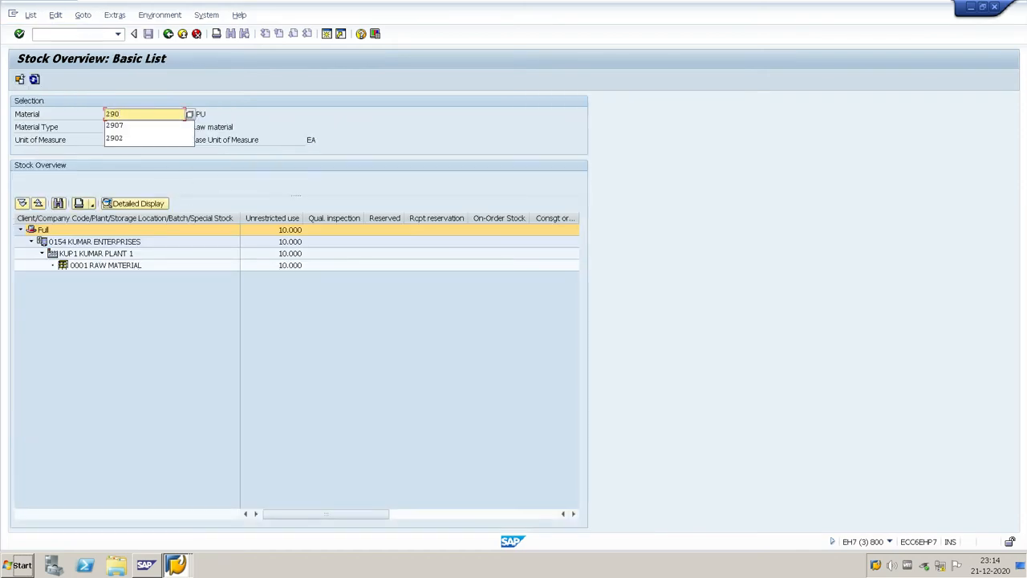
pyautogui.write('7')
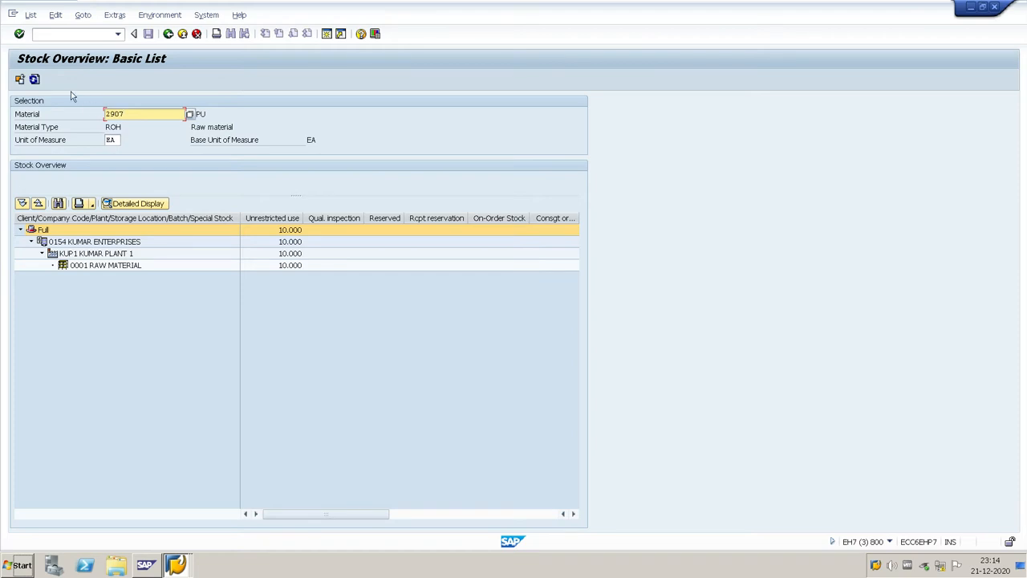
pyautogui.click(20, 80)
# Step: Look up the COMPUTER's material number in the Materials List, display the stock of material 2908, and leave the stock overview
pyautogui.hotkey('alt', 'Tab')
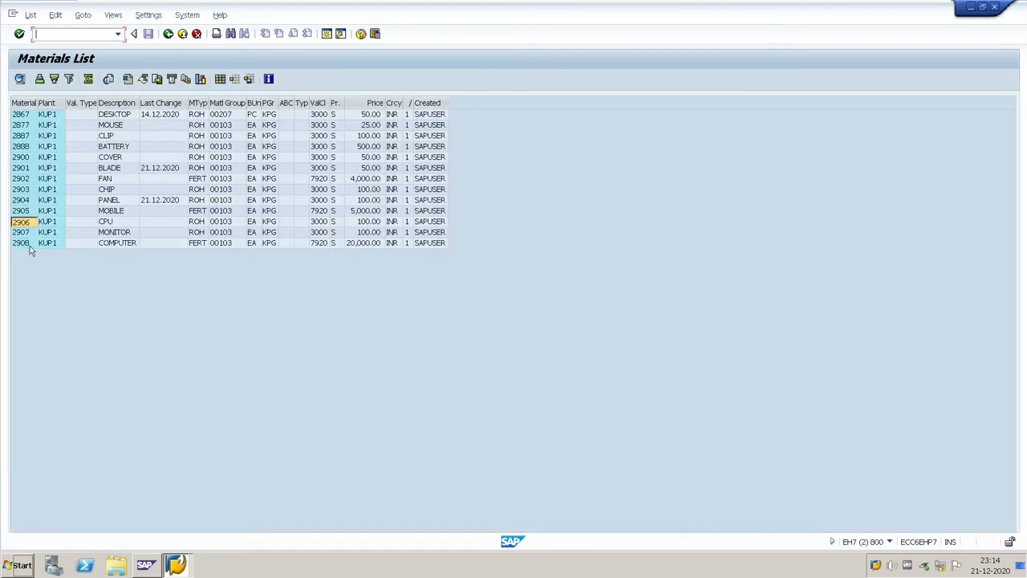
pyautogui.click(25, 245)
pyautogui.hotkey('alt', 'Tab')
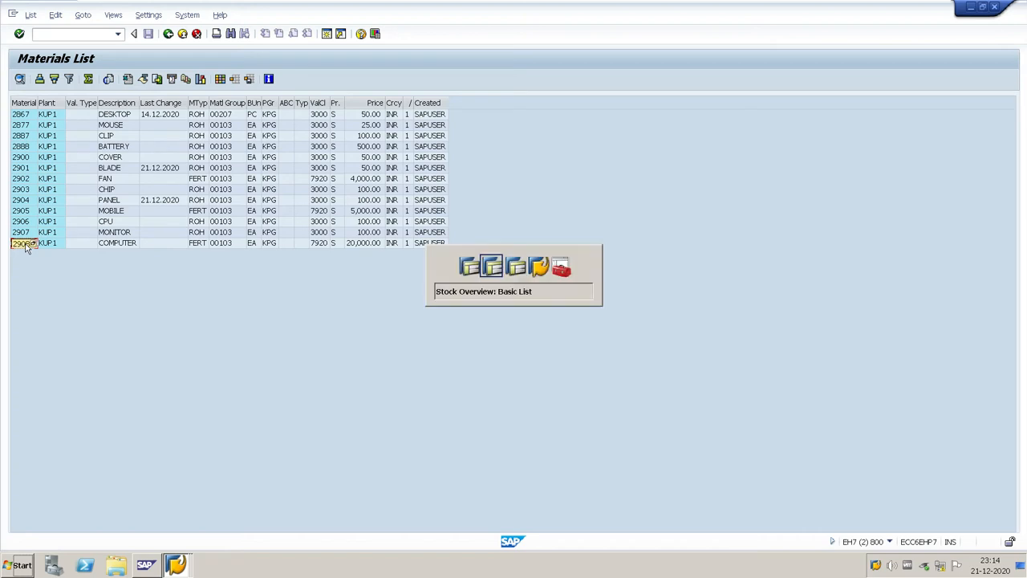
pyautogui.hotkey('alt', 'Tab')
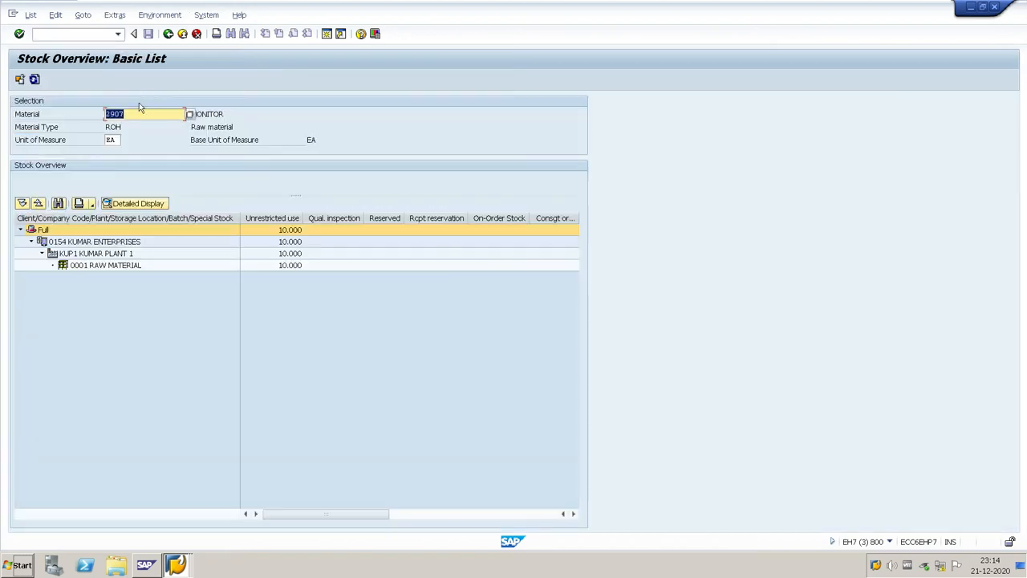
pyautogui.write('2908')
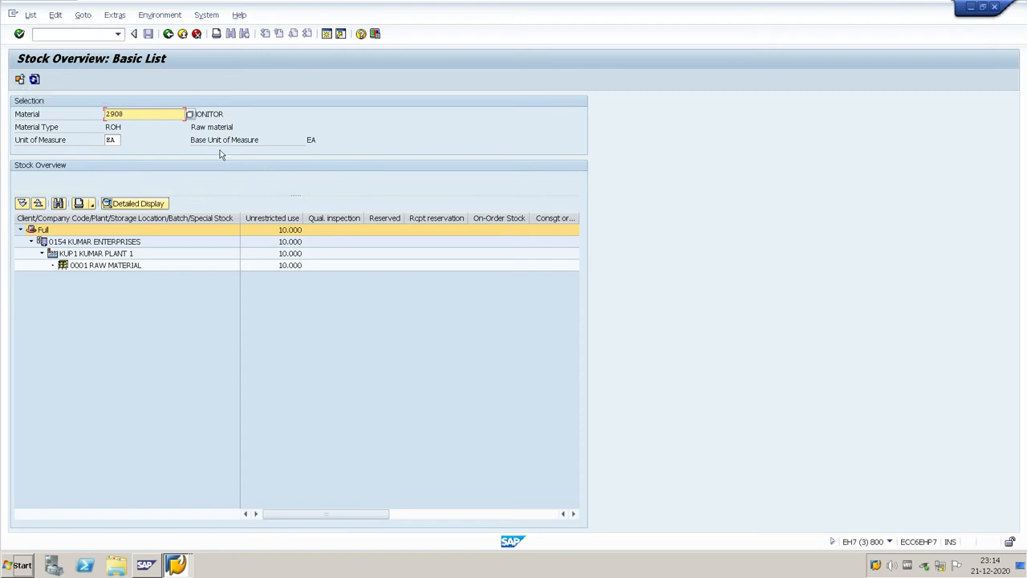
pyautogui.click(18, 79)
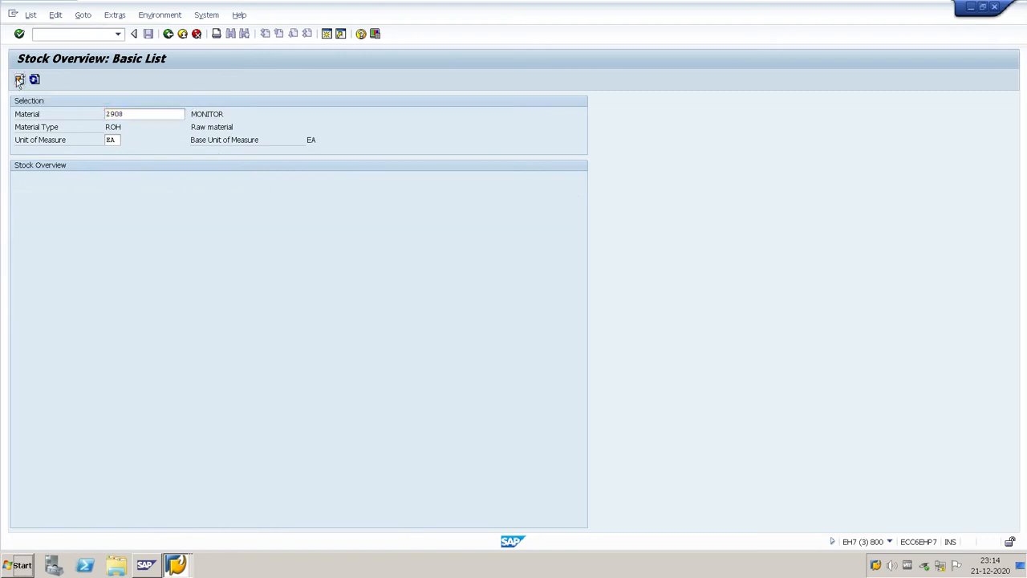
pyautogui.click(169, 33)
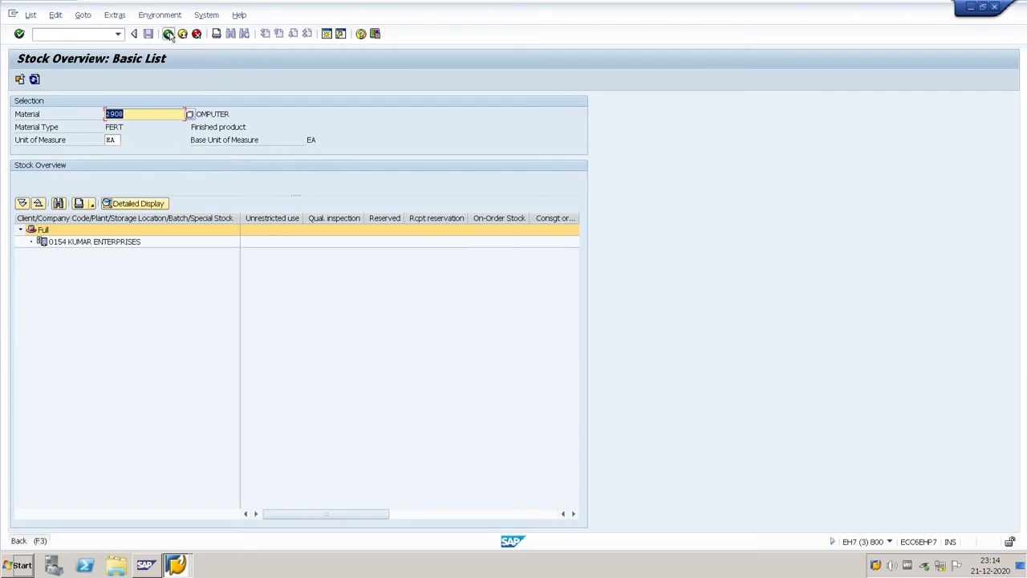
pyautogui.click(168, 33)
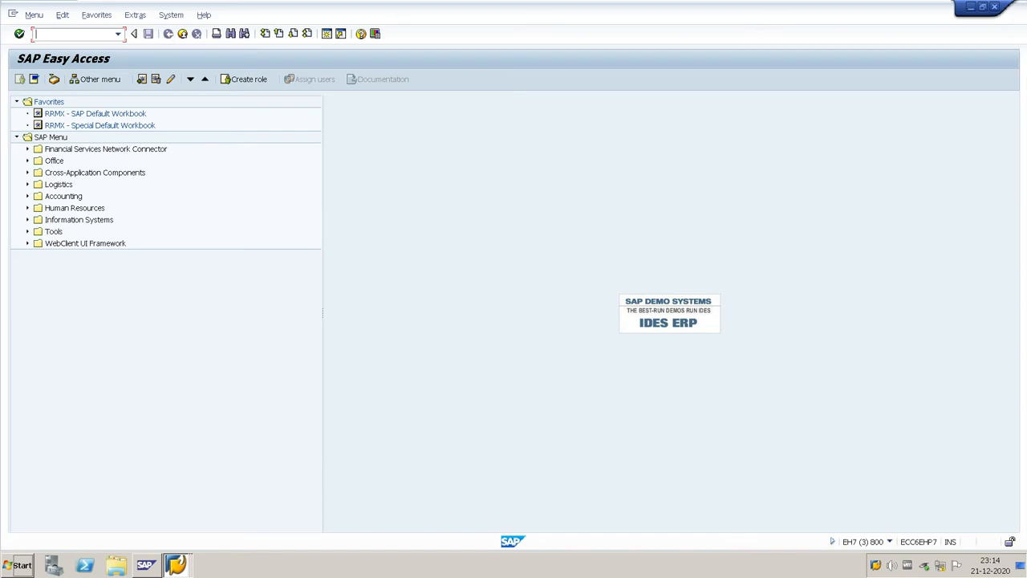
# Step: Start an info record with transaction ME11, choosing ABC VENDOR as vendor and entering purchasing organization KUP0
pyautogui.write('ME11')
pyautogui.press('Return')
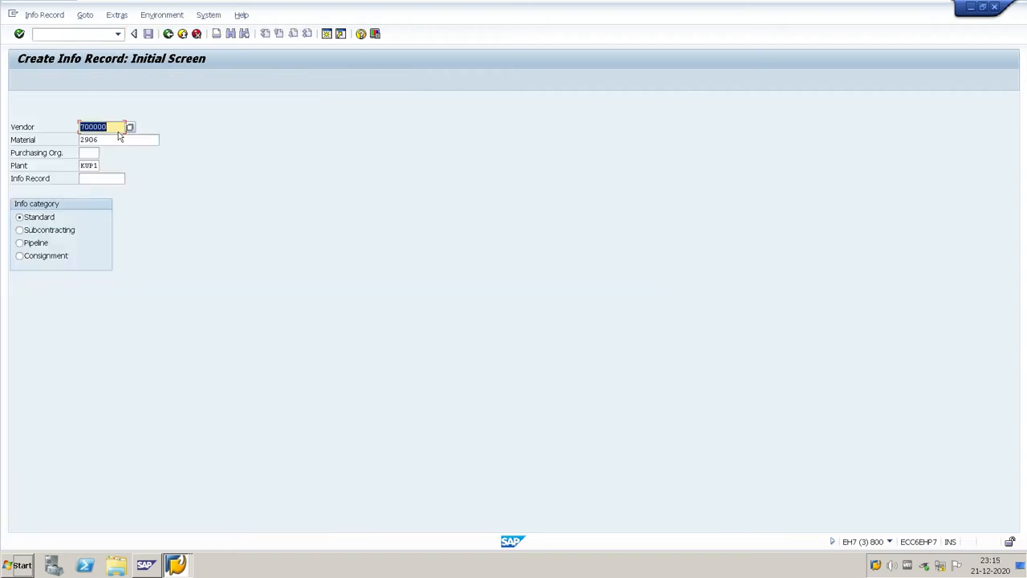
pyautogui.click(130, 127)
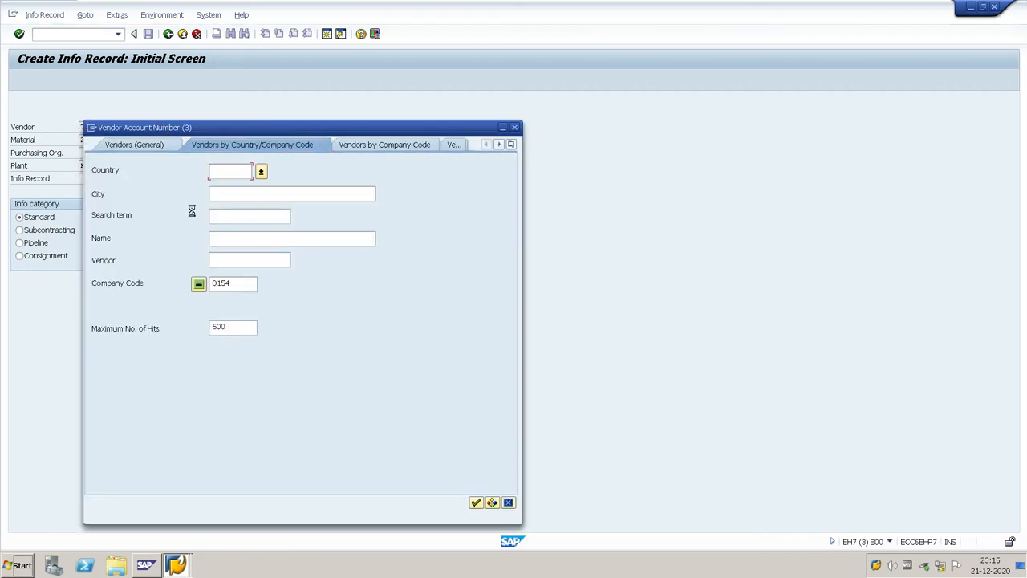
pyautogui.doubleClick(204, 127)
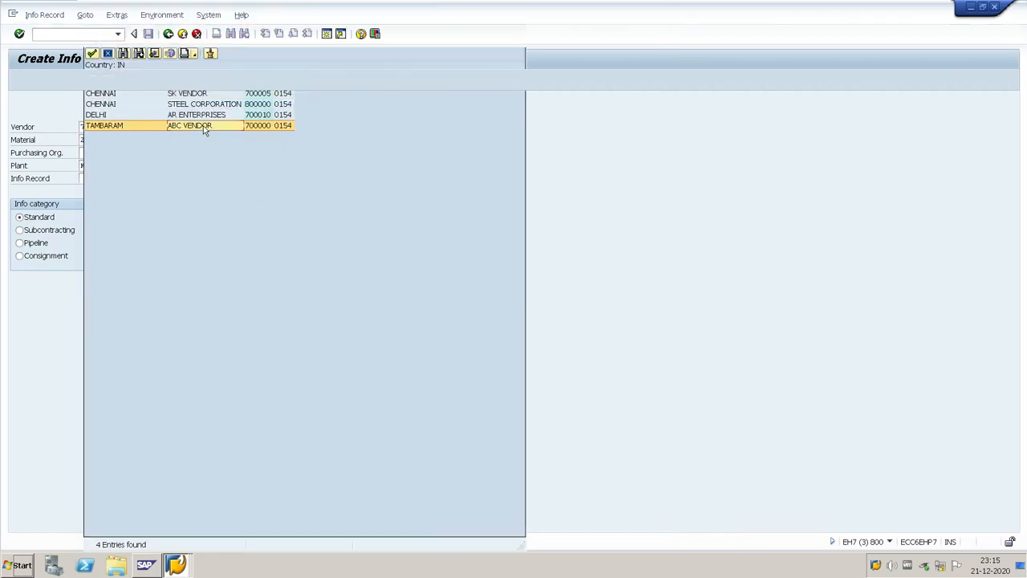
pyautogui.click(89, 152)
pyautogui.write('KUP0')
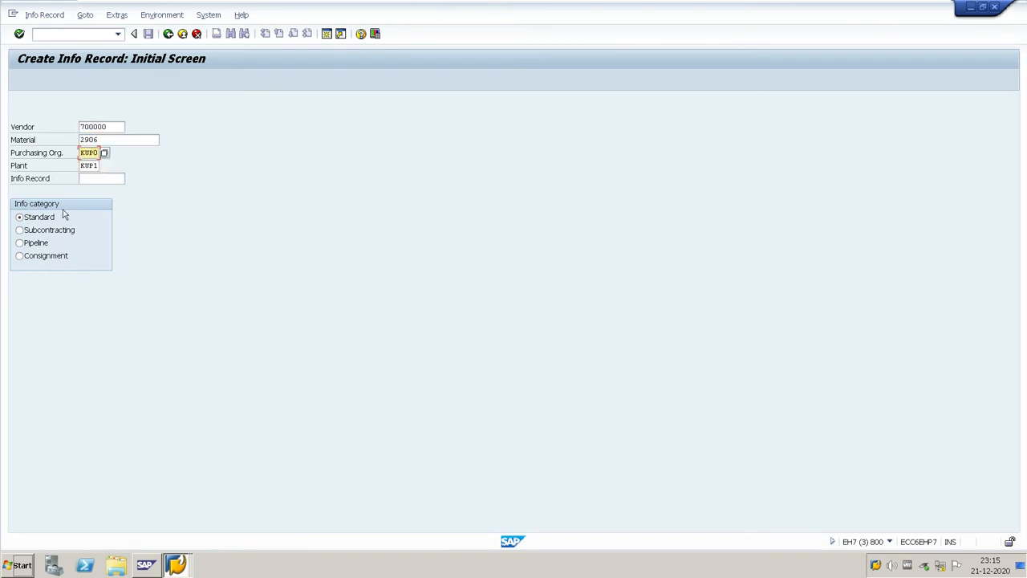
# Step: Set the info category to Subcontracting and the material to 2908, checking its number in the Materials List, and submit the initial screen
pyautogui.click(20, 230)
pyautogui.click(110, 140)
pyautogui.hotkey('alt', 'Tab')
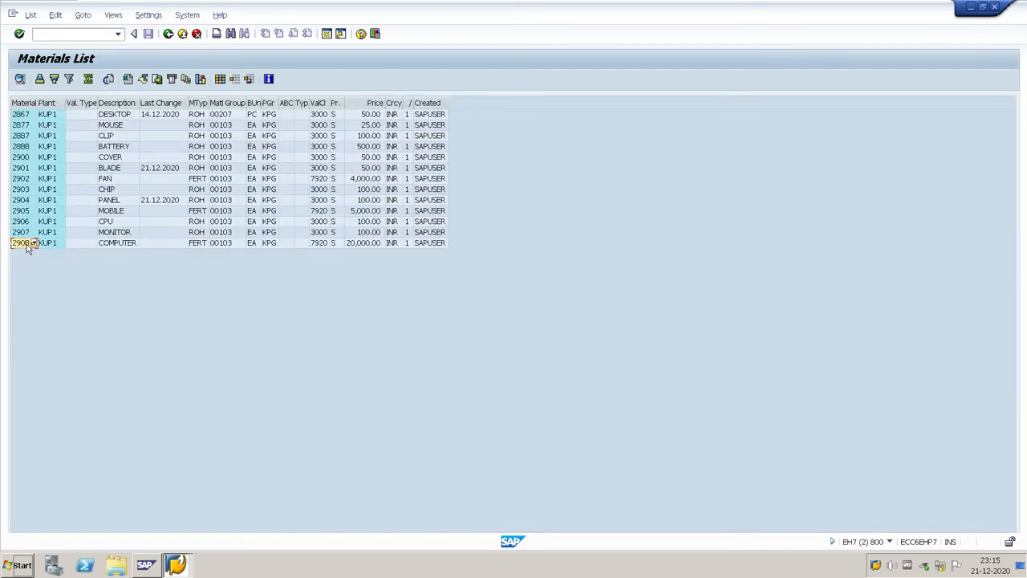
pyautogui.doubleClick(34, 245)
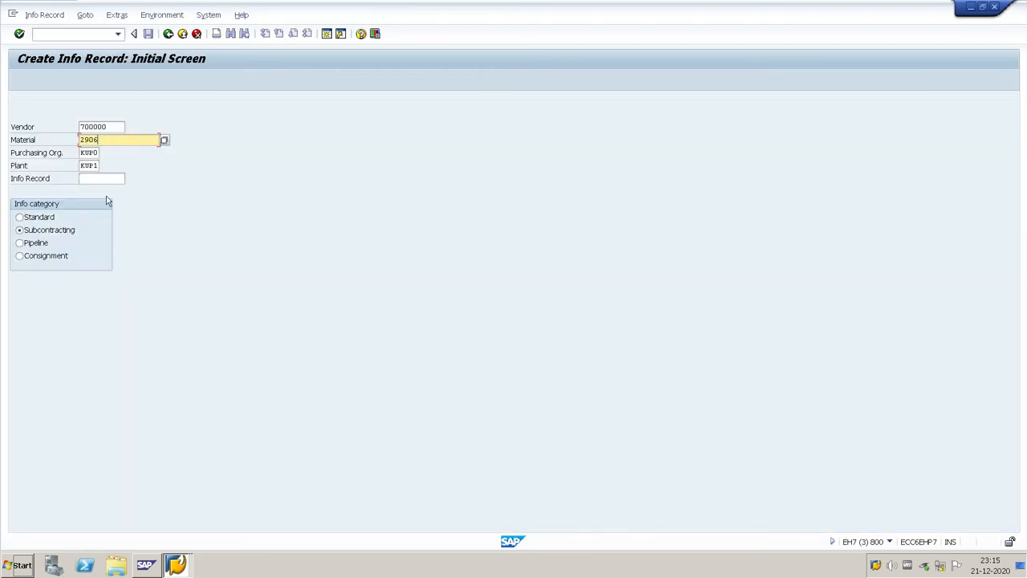
pyautogui.moveTo(98, 140); pyautogui.dragTo(78, 140)
pyautogui.write('2908')
pyautogui.press('Return')
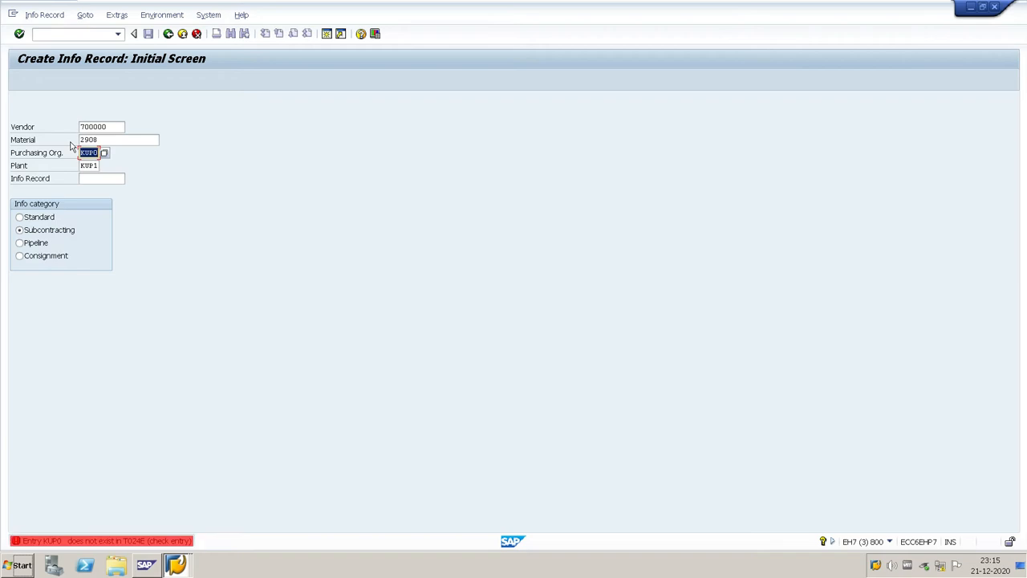
pyautogui.press('Return')
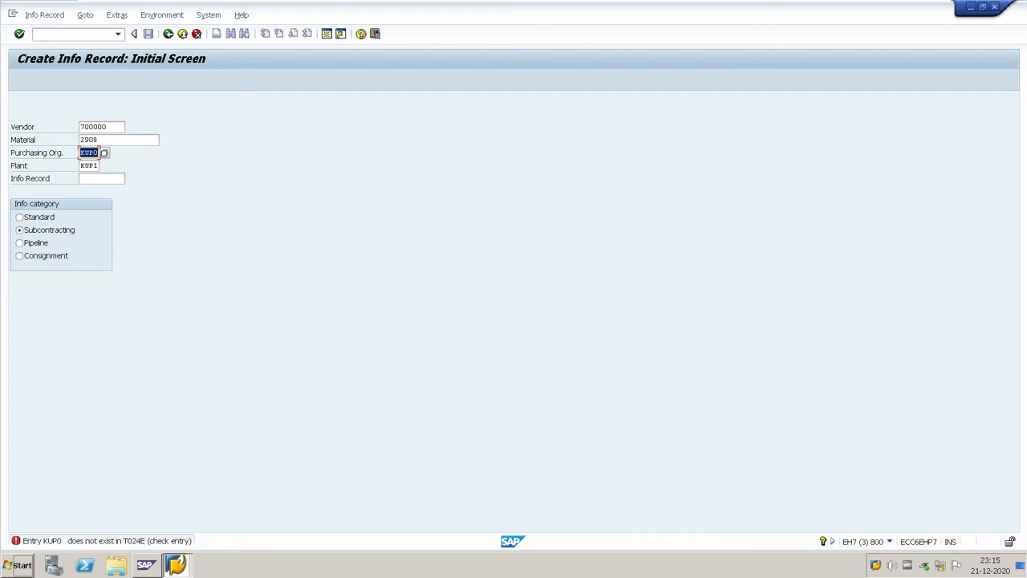
# Step: Correct the info record's purchasing organization to KUPO and continue to the general data
pyautogui.write('KUP0')
pyautogui.press('Return')
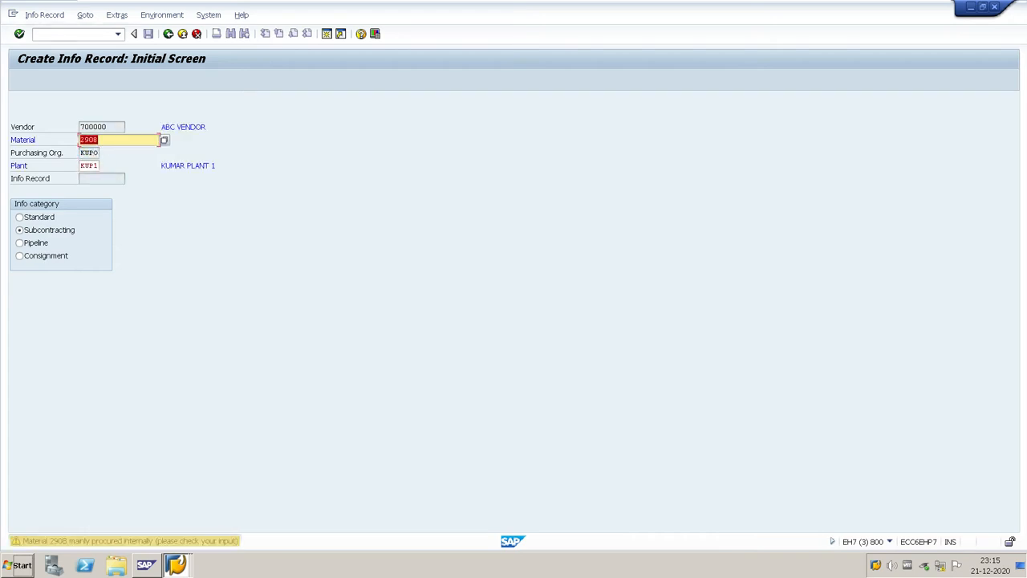
pyautogui.press('Return')
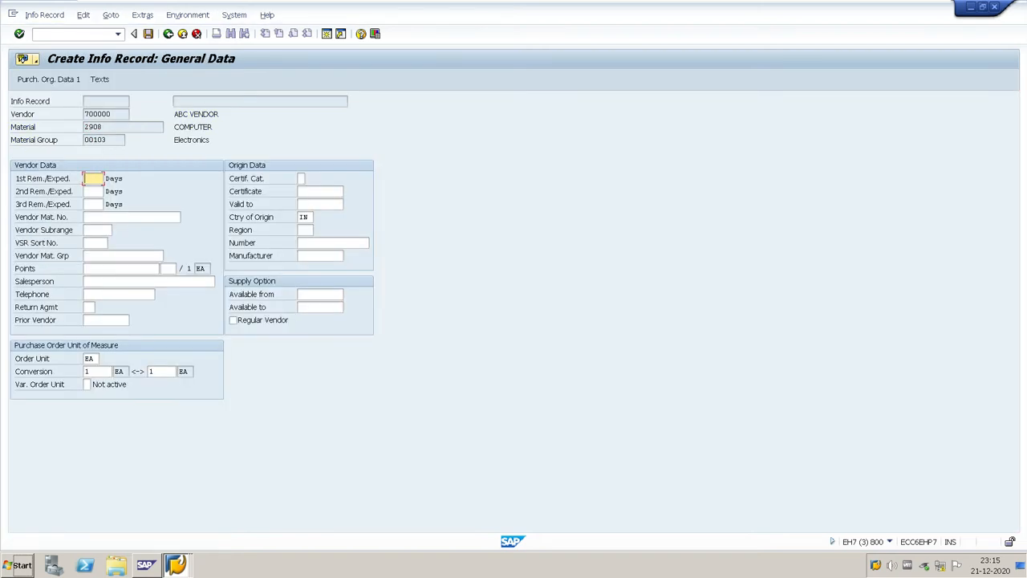
# Step: Set the first reminder to 2 days and the third to 6 days, and continue to the purchasing organization data
pyautogui.write('2')
pyautogui.press('Tab')
pyautogui.press('Tab')
pyautogui.write('6')
pyautogui.press('Return')
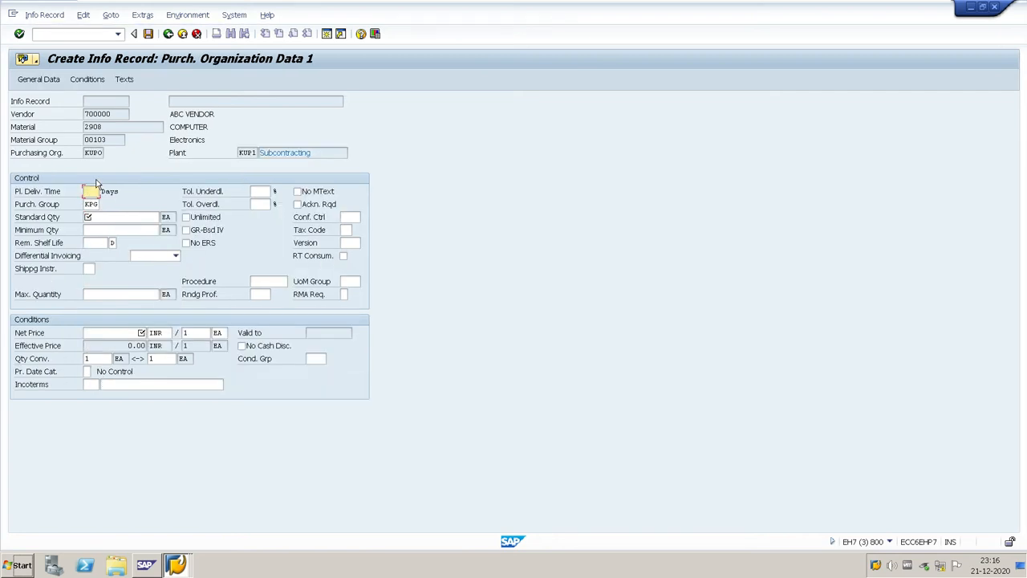
# Step: Set the info record's planned delivery time to 10 days and the standard quantity to 10 EA
pyautogui.write('10')
pyautogui.press('Tab')
pyautogui.press('Tab')
pyautogui.write('10')
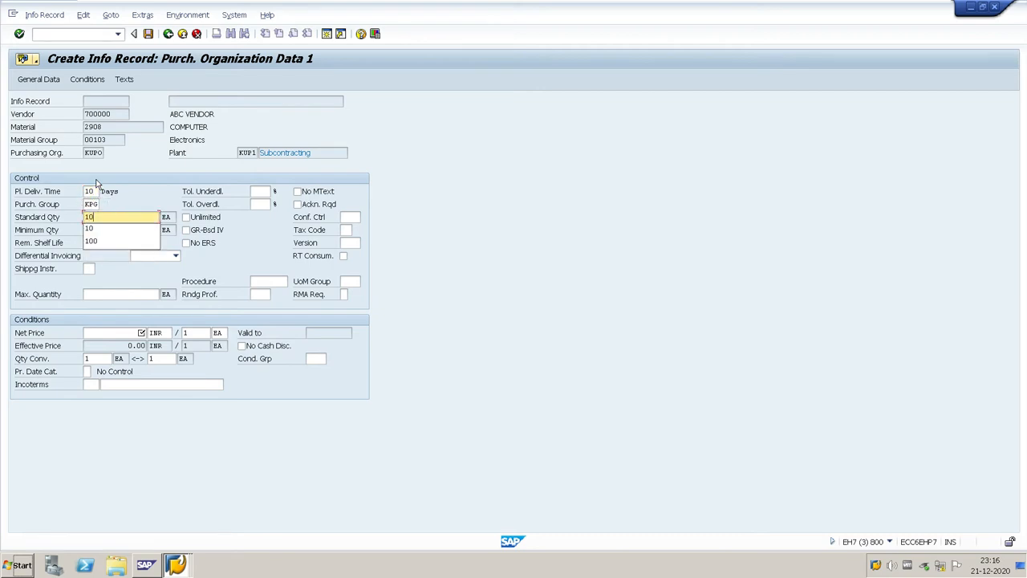
pyautogui.press('Down')
pyautogui.press('Return')
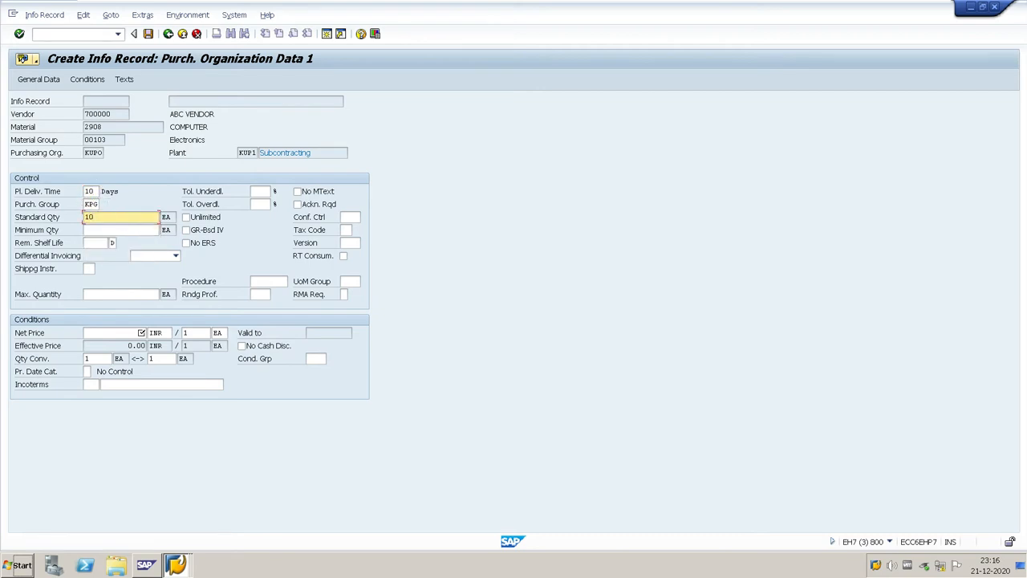
# Step: Set the info record's net price to 40000 INR per 1 EA and save the subcontracting info record
pyautogui.click(112, 332)
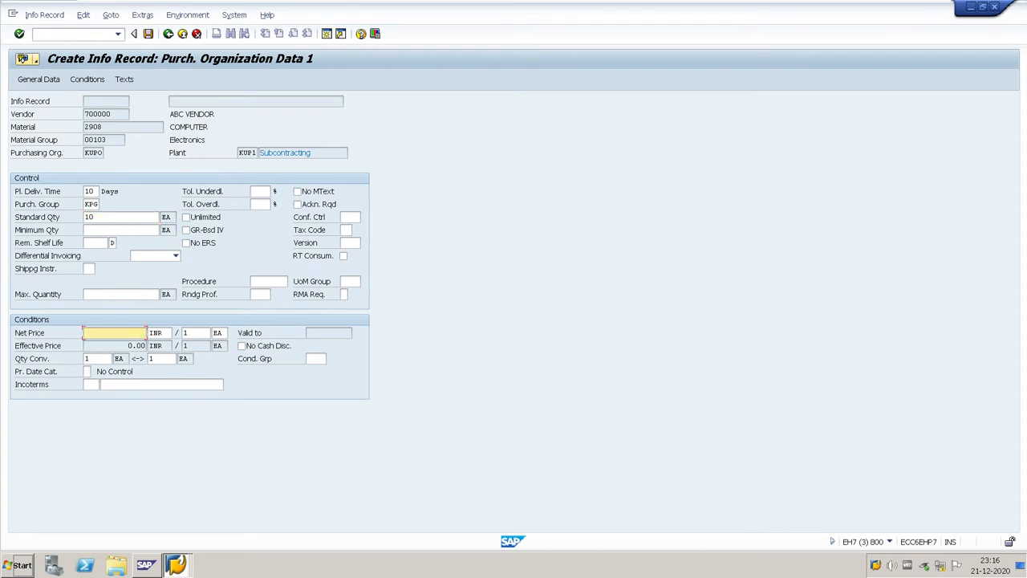
pyautogui.write('40000')
pyautogui.click(120, 337)
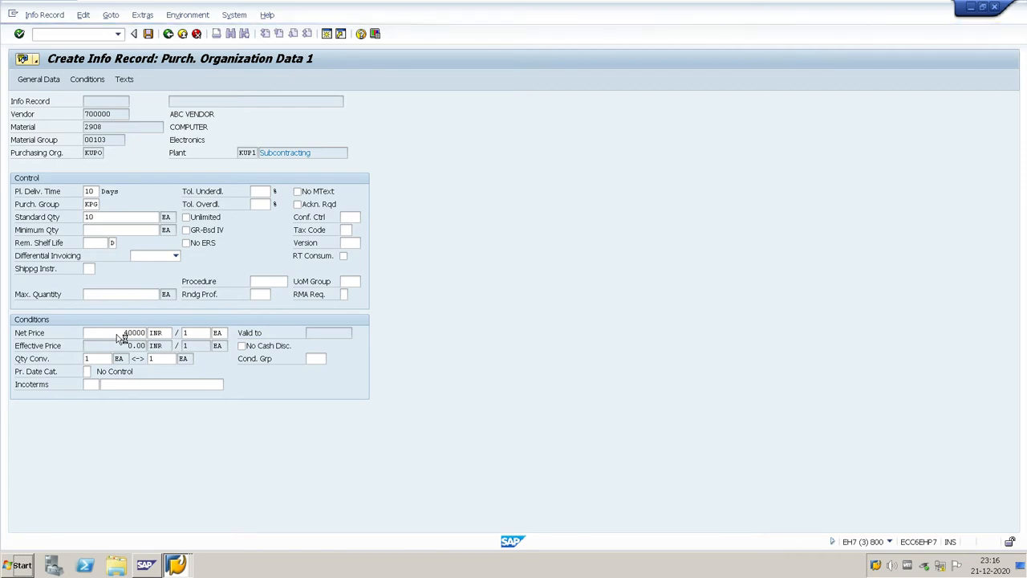
pyautogui.press('Return')
pyautogui.press('Return')
pyautogui.press('Return')
pyautogui.press('Return')
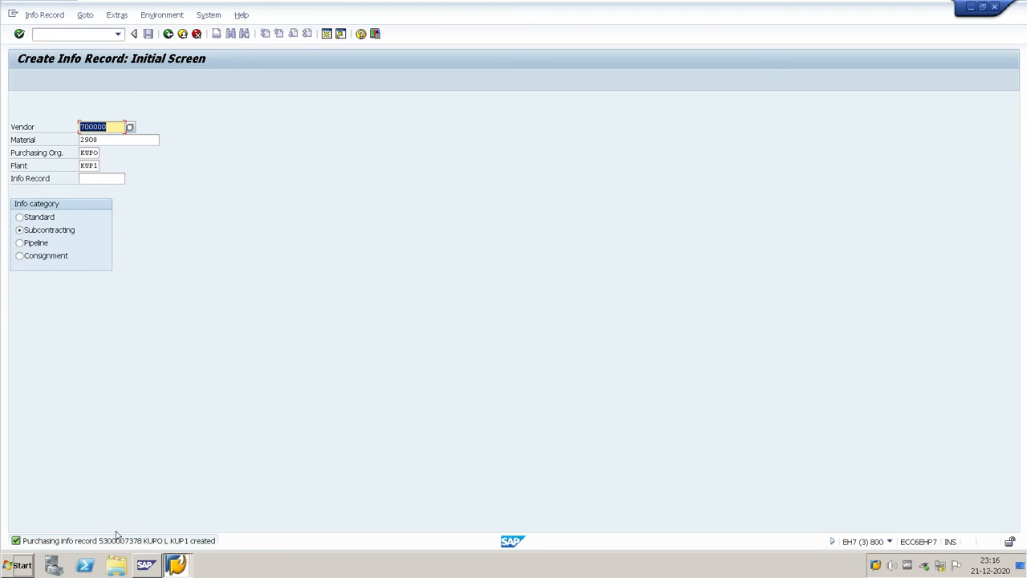
# Step: Start a material BOM with transaction CS01 for material 2908 in plant KUP1, choosing BOM usage 3 Universal, and continue to the item overview
pyautogui.click(169, 35)
pyautogui.write('CS0')
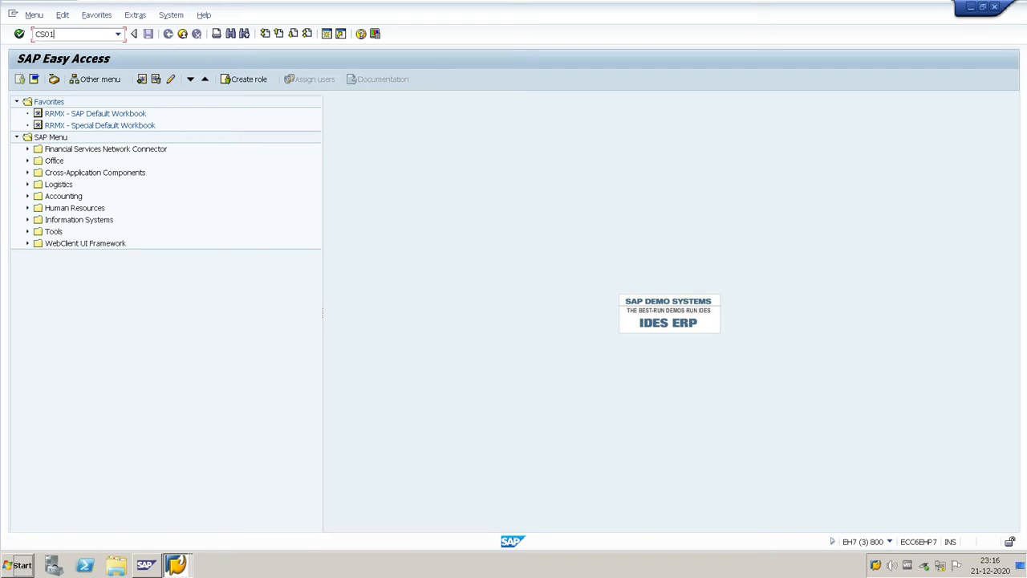
pyautogui.write('1')
pyautogui.press('Return')
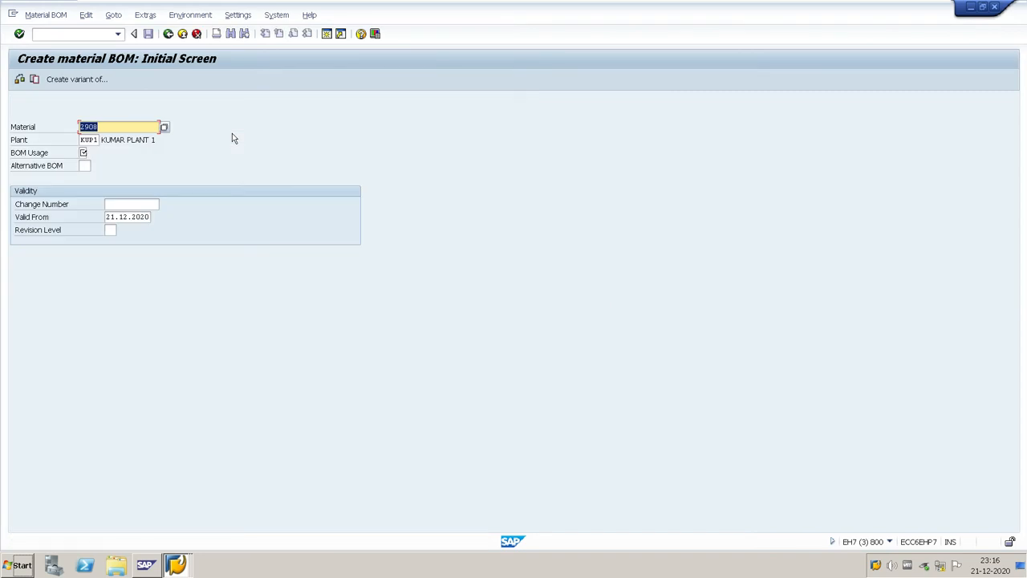
pyautogui.press('Right')
pyautogui.click(88, 140)
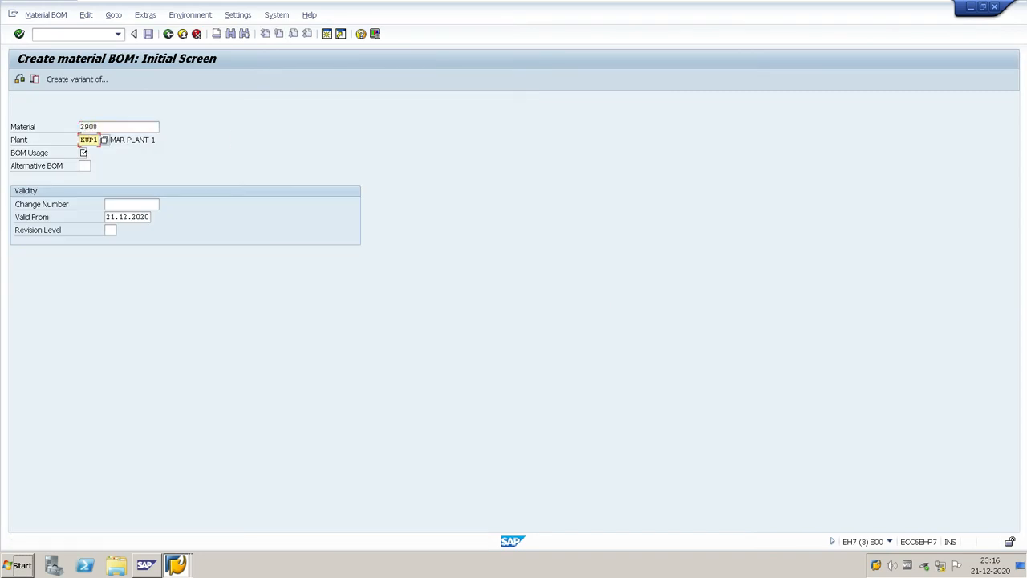
pyautogui.click(85, 153)
pyautogui.click(91, 154)
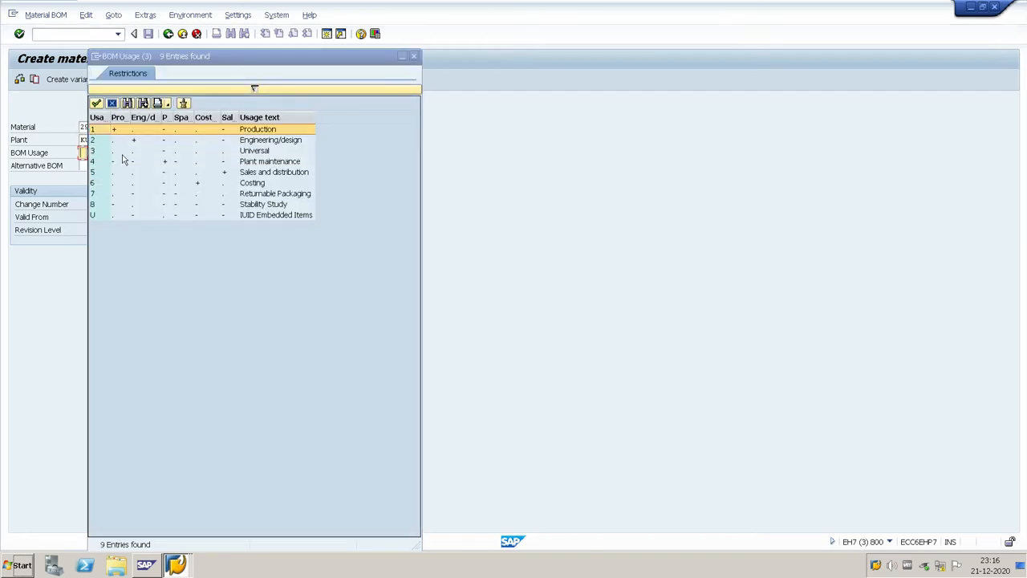
pyautogui.doubleClick(123, 153)
pyautogui.press('Return')
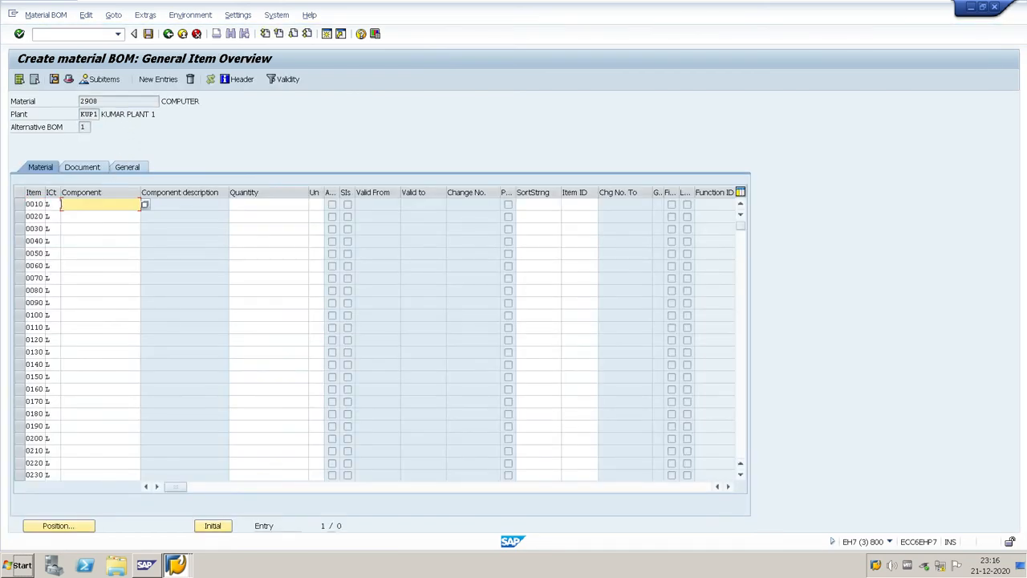
# Step: Enter 2906 and 2907 as the BOM components of items 0010 and 0020, looking up the CPU number in the Materials List
pyautogui.press('F4')
pyautogui.hotkey('alt', 'Tab')
pyautogui.hotkey('alt', 'shift', 'Tab')
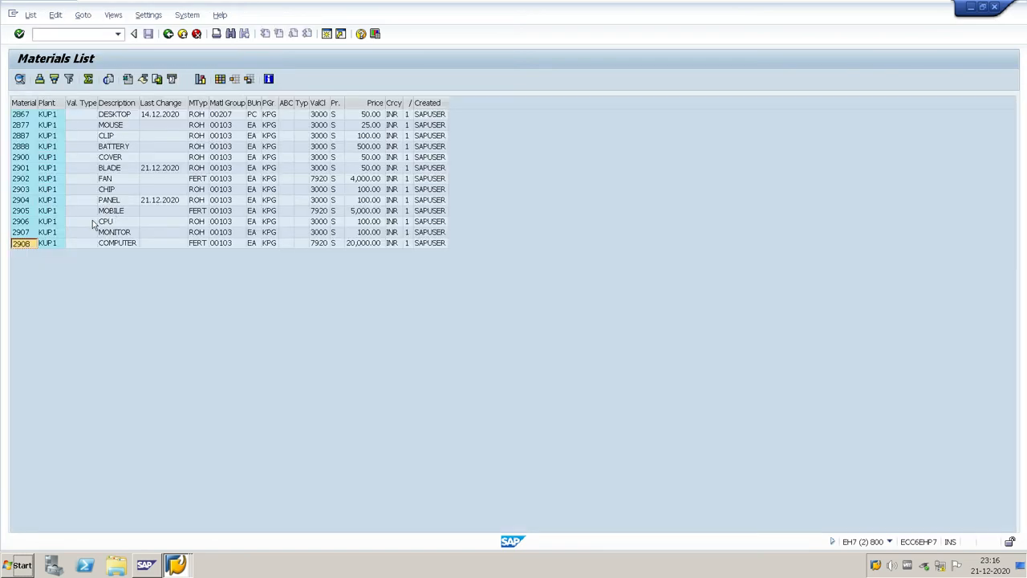
pyautogui.click(26, 225)
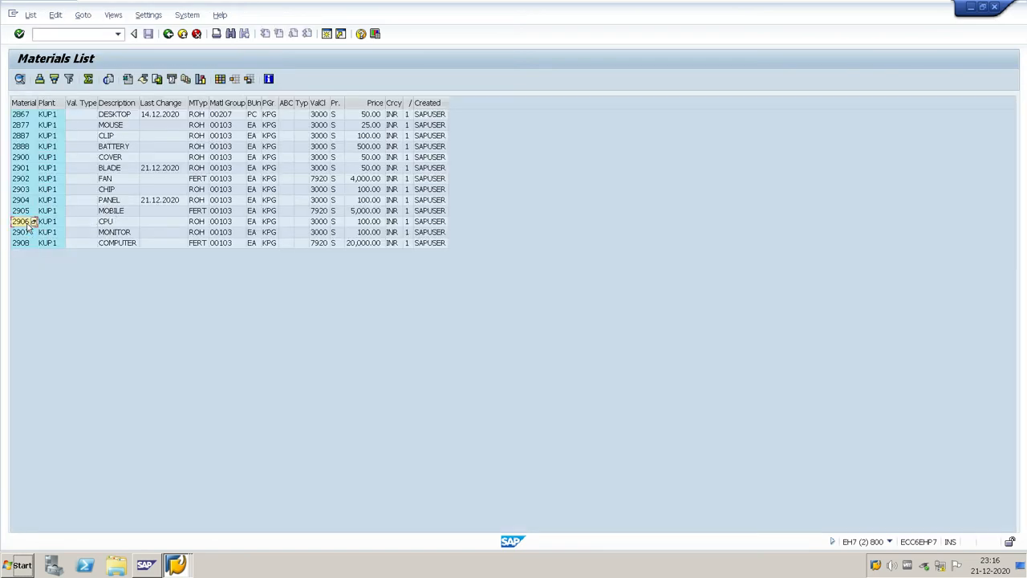
pyautogui.doubleClick(27, 225)
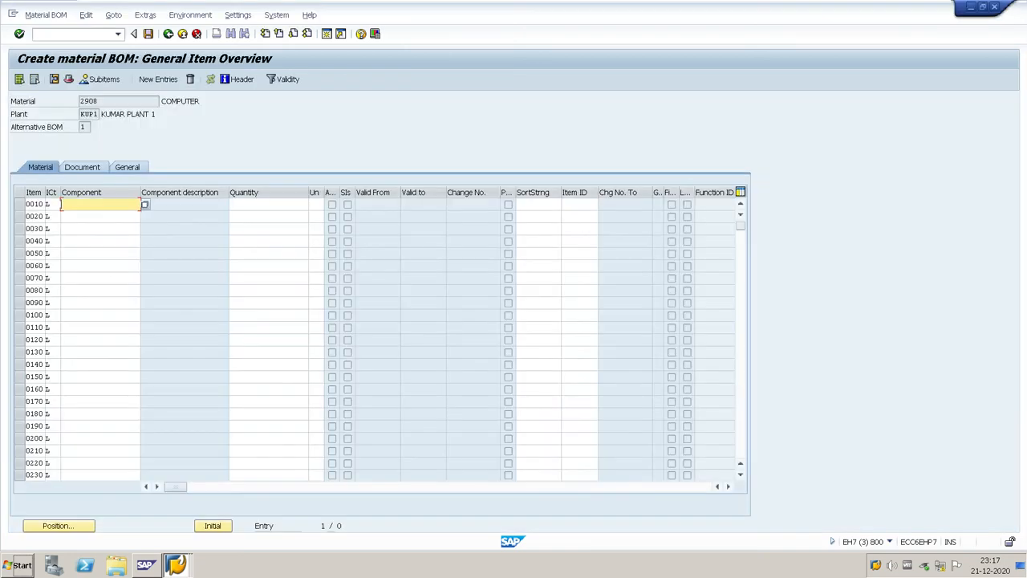
pyautogui.click(70, 216)
pyautogui.write('2907')
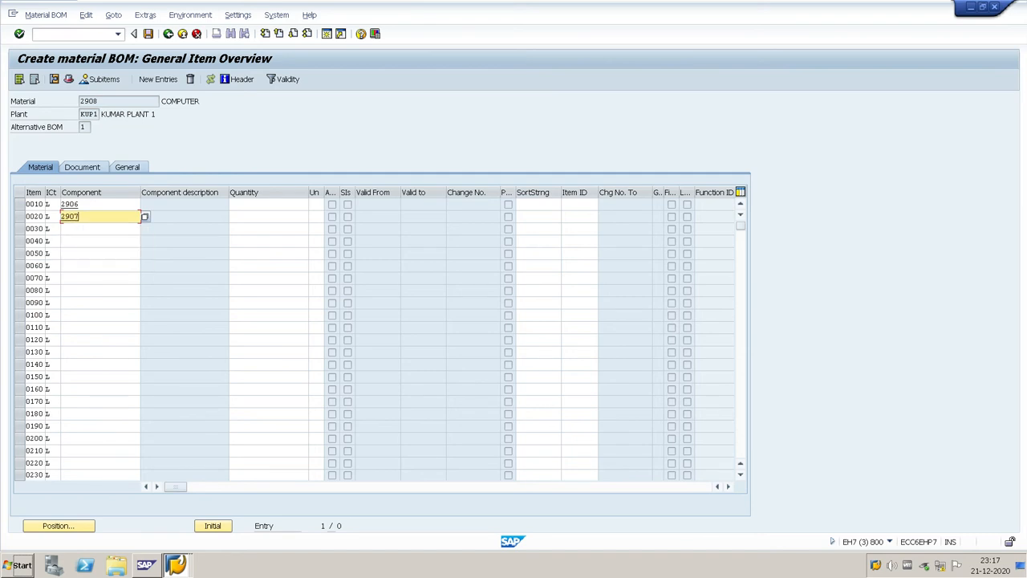
# Step: Set the quantity of components 2906 and 2907 to 10 each and save the BOM
pyautogui.click(268, 204)
pyautogui.write('10')
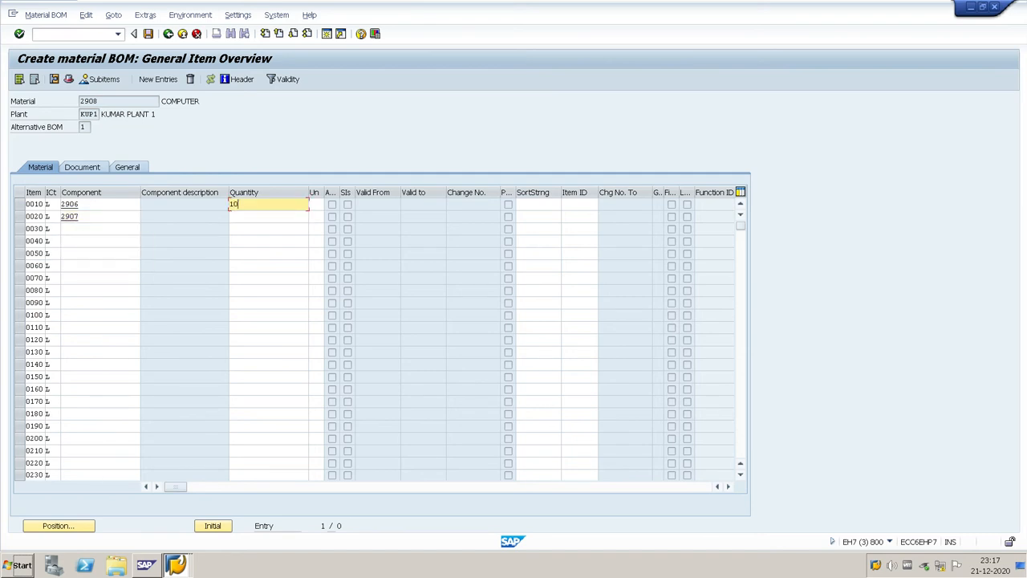
pyautogui.click(268, 216)
pyautogui.write('10')
pyautogui.press('Return')
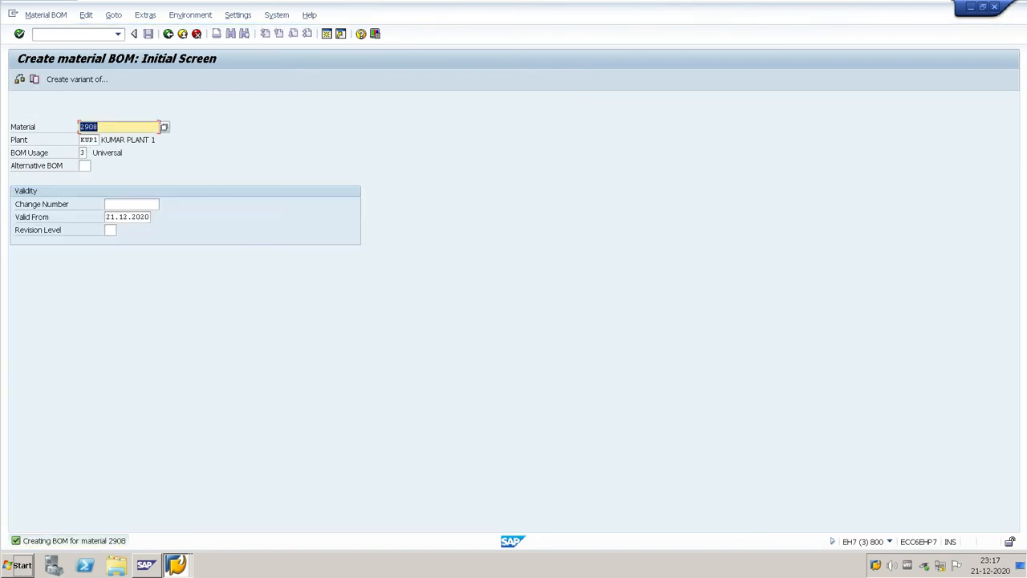
# Step: Explode the BOM of material 2908 in plant KUP1 level by level with transaction CS11 and BOM application BEST
pyautogui.click(167, 34)
pyautogui.write('CS11')
pyautogui.press('Return')
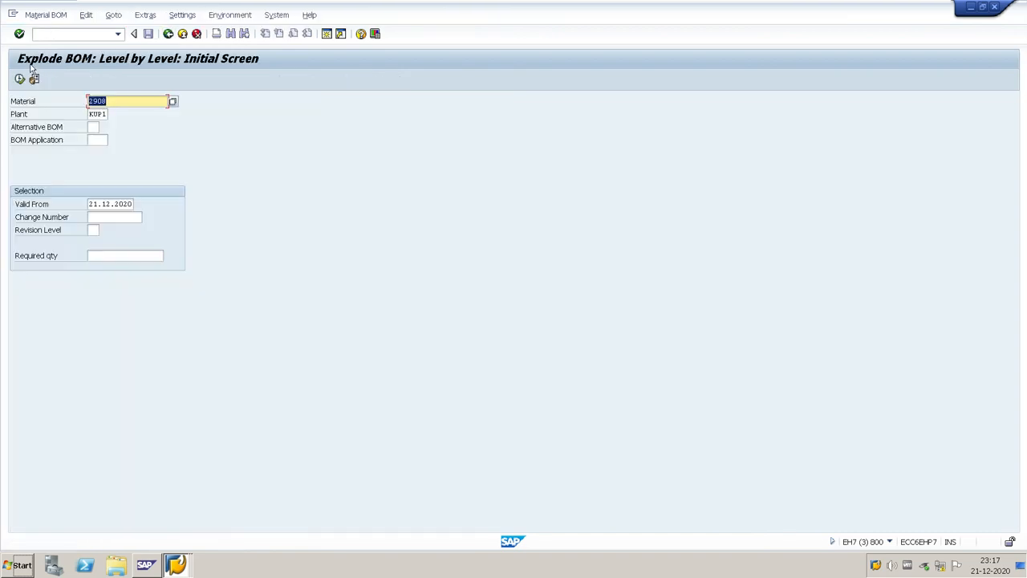
pyautogui.click(91, 141)
pyautogui.press('space')
pyautogui.press('Down')
pyautogui.press('Return')
pyautogui.press('Return')
pyautogui.click(20, 79)
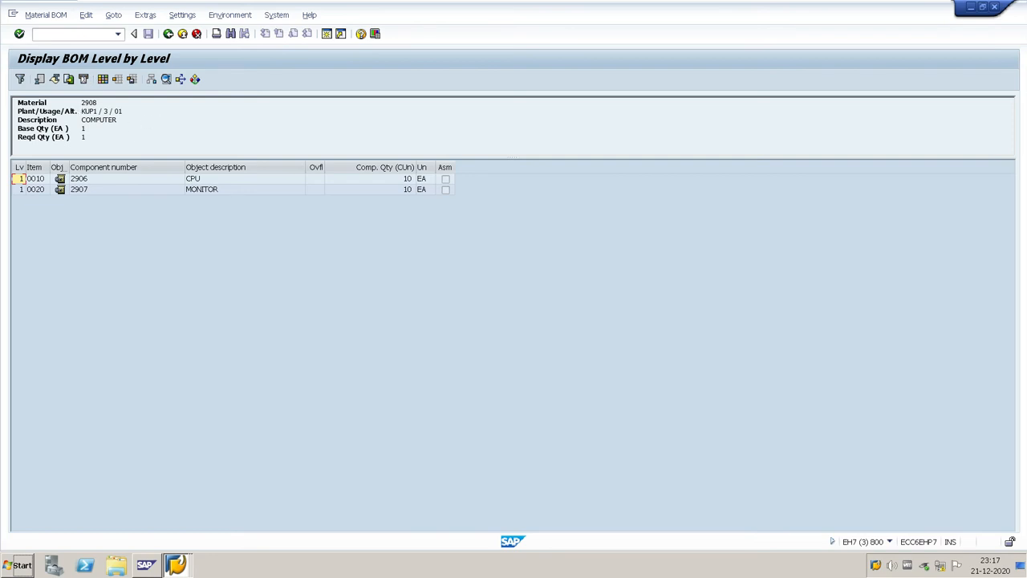
# Step: Review the CPU and MONITOR components in the exploded BOM and return to SAP Easy Access
pyautogui.click(87, 181)
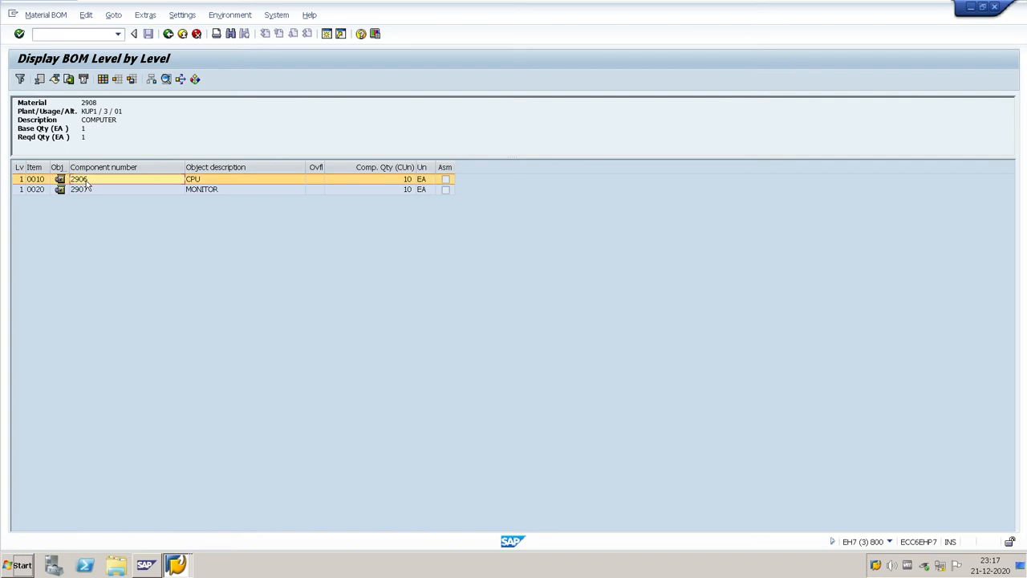
pyautogui.click(97, 190)
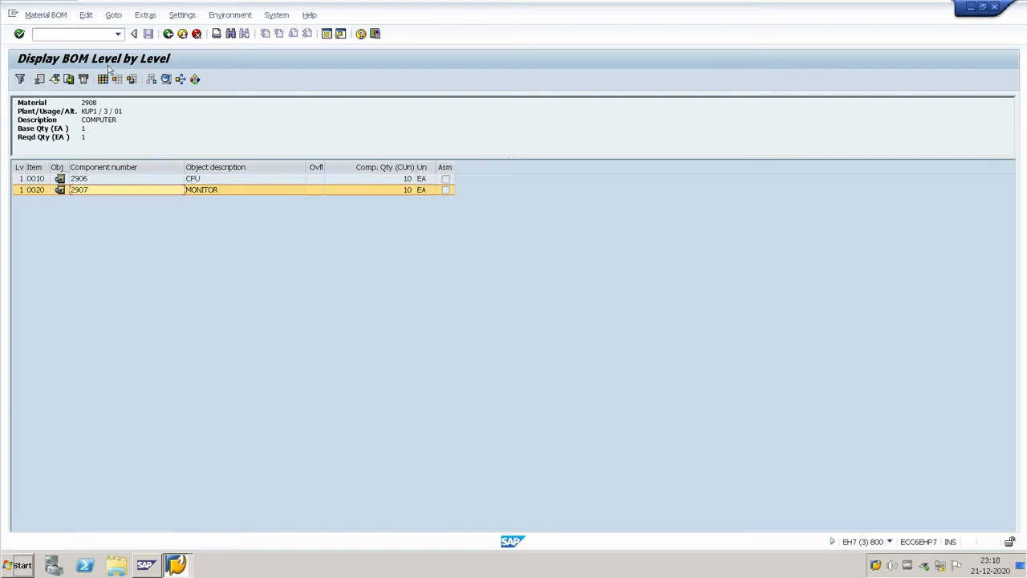
pyautogui.click(169, 34)
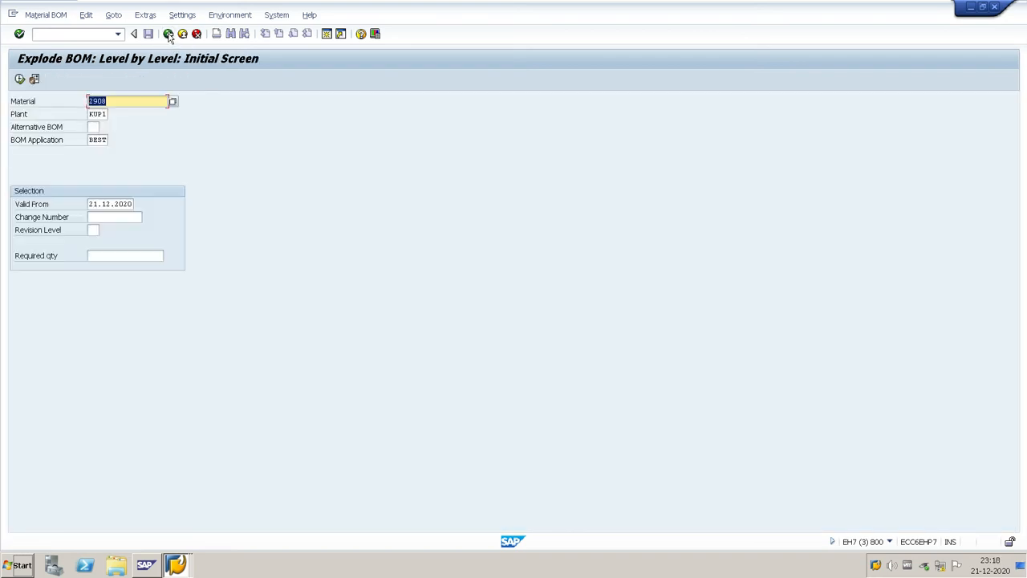
pyautogui.click(169, 34)
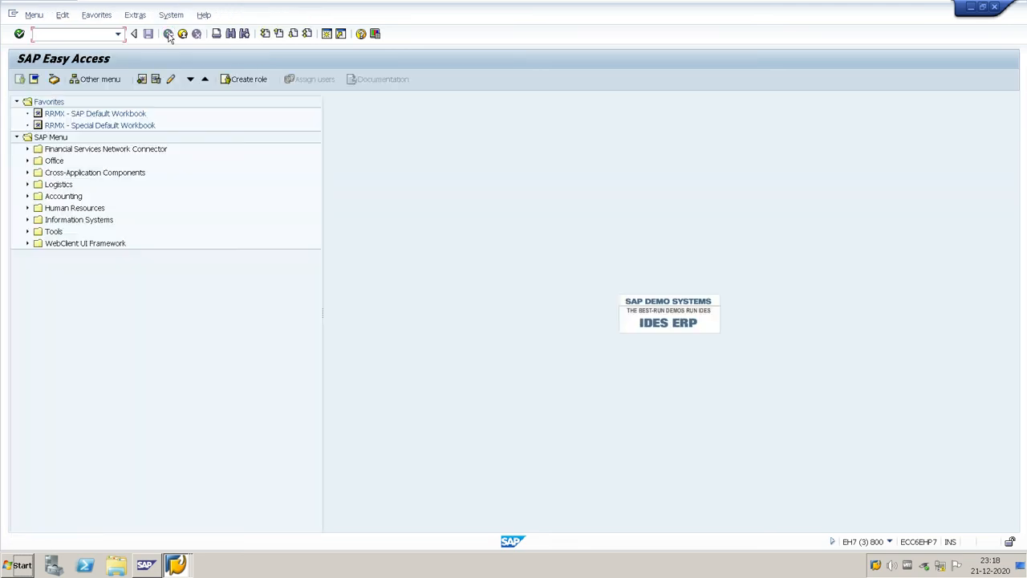
# Step: Start a standard purchase order with transaction ME21N and choose ABC VENDOR as the vendor
pyautogui.write('ME21N')
pyautogui.press('Return')
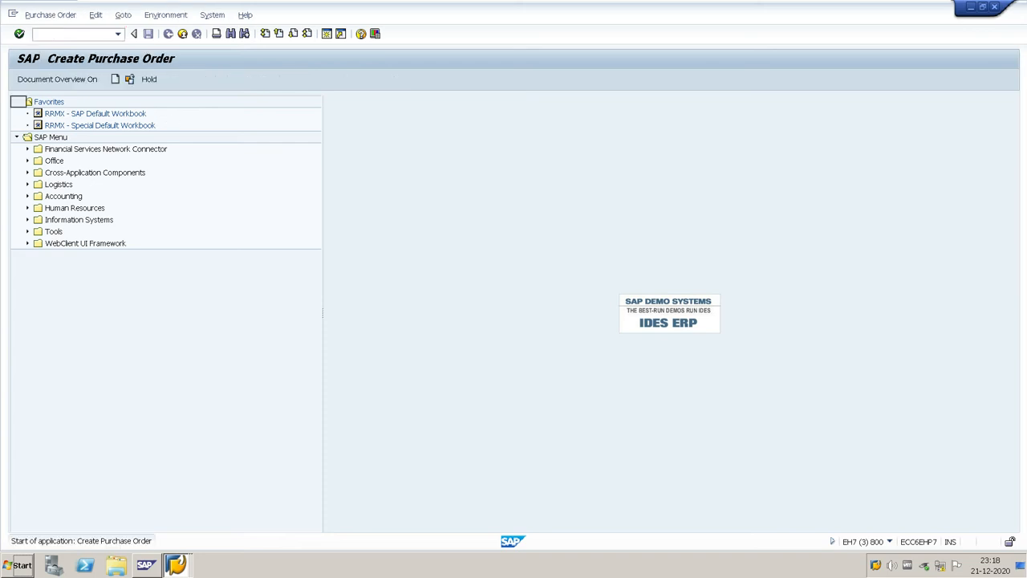
pyautogui.click(353, 101)
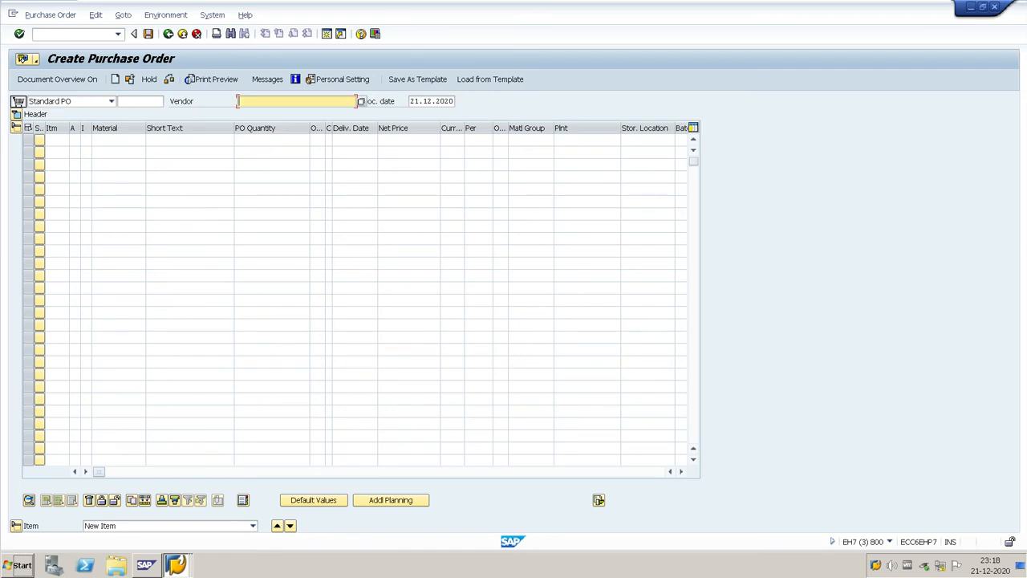
pyautogui.click(362, 102)
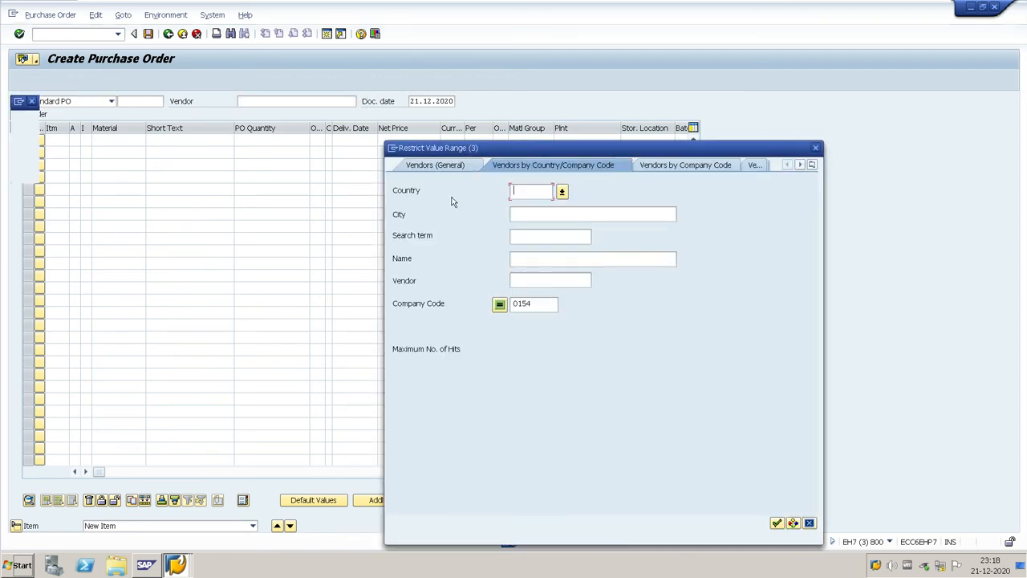
pyautogui.press('Return')
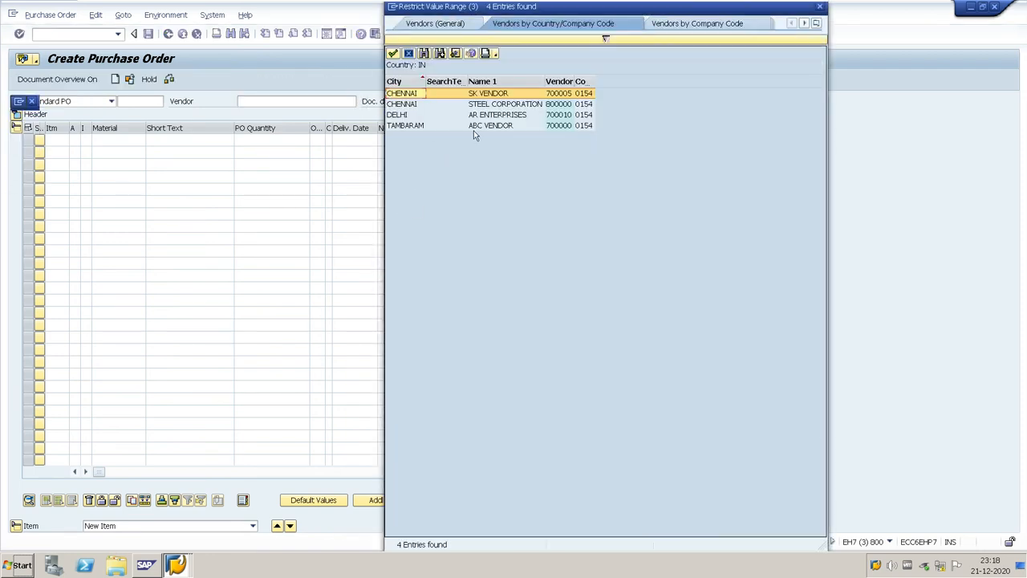
pyautogui.doubleClick(473, 125)
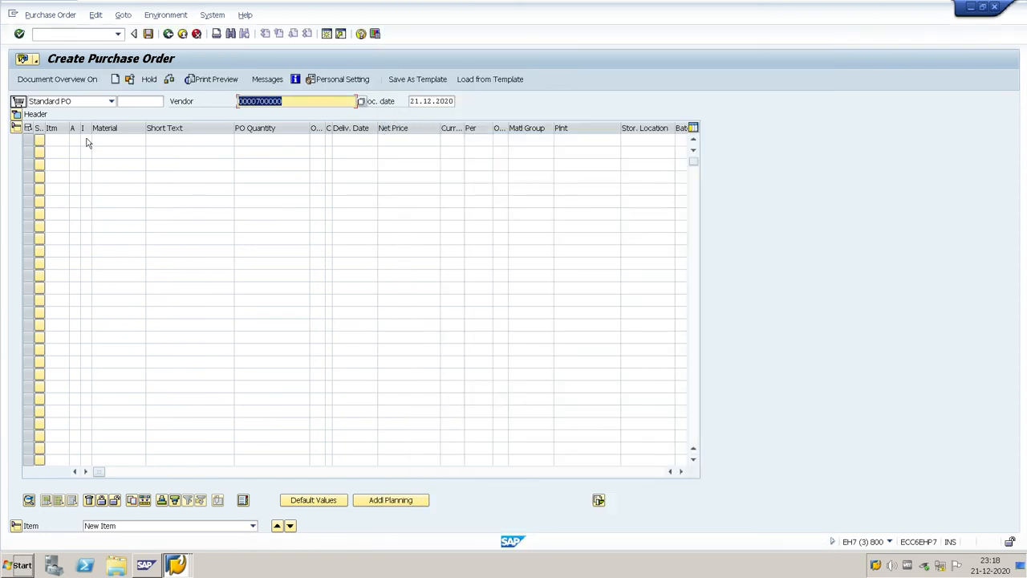
# Step: Set the purchase order's purchasing organization to KUPO, purchasing group to KPG and company code to 0154
pyautogui.press('Return')
pyautogui.press('space')
pyautogui.press('Down')
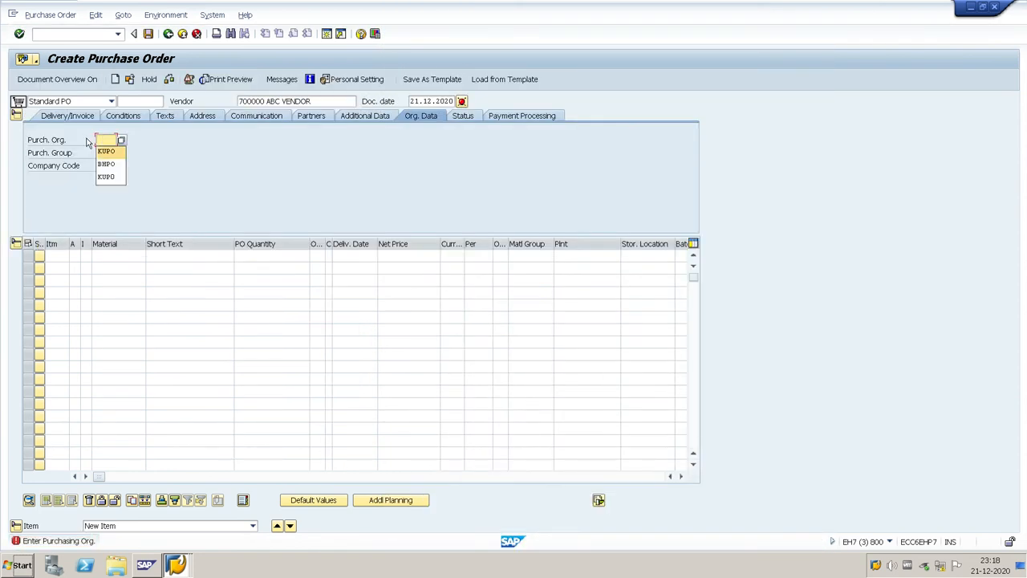
pyautogui.press('Return')
pyautogui.press('Tab')
pyautogui.press('space')
pyautogui.press('Down')
pyautogui.press('Return')
pyautogui.press('Tab')
pyautogui.press('space')
pyautogui.press('Down')
pyautogui.press('Return')
pyautogui.press('Return')
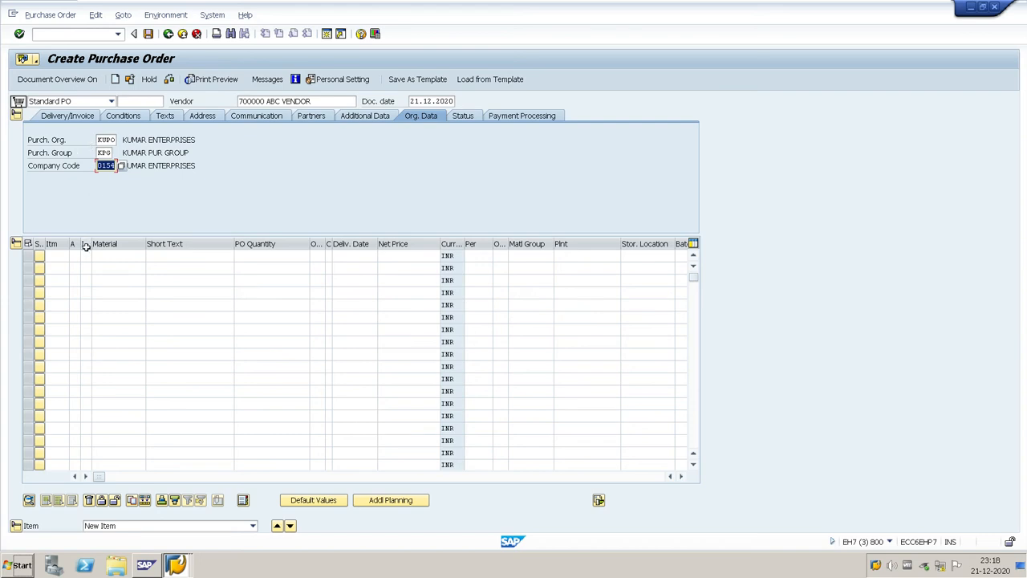
# Step: Set the first order item's category to Subcontracting and its material to 2908, checking the COMPUTER number in the Materials List
pyautogui.click(86, 256)
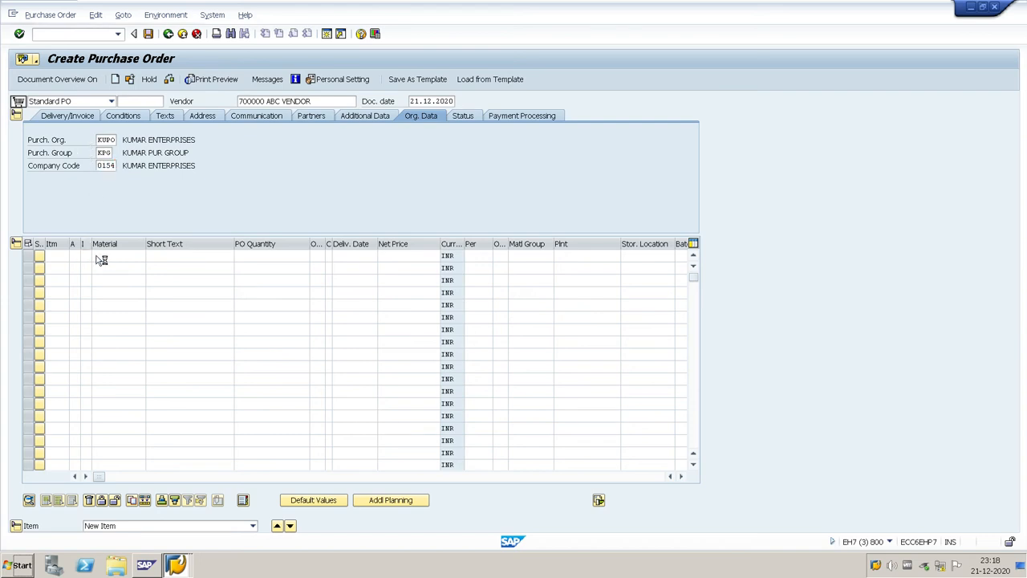
pyautogui.click(96, 257)
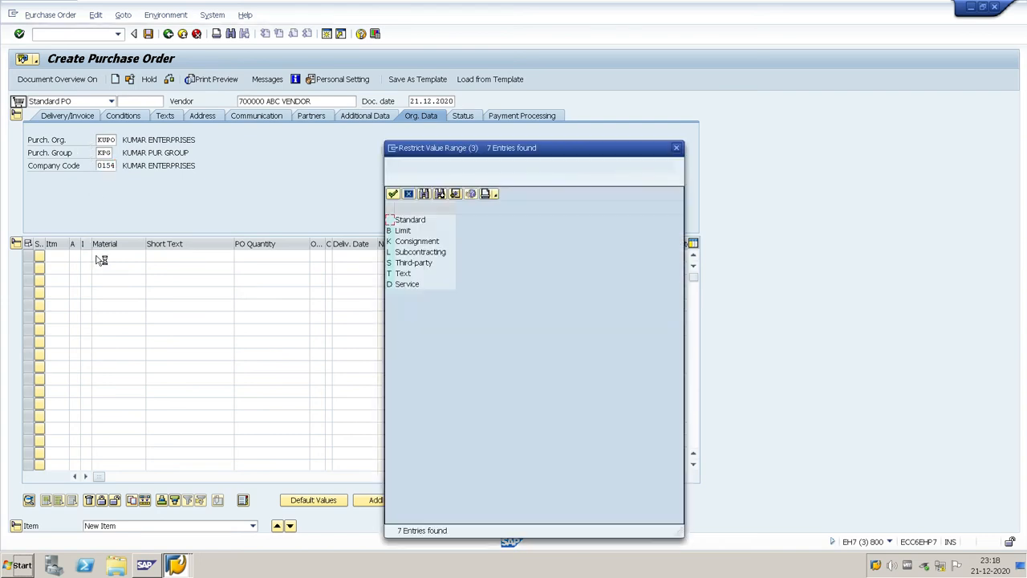
pyautogui.doubleClick(402, 257)
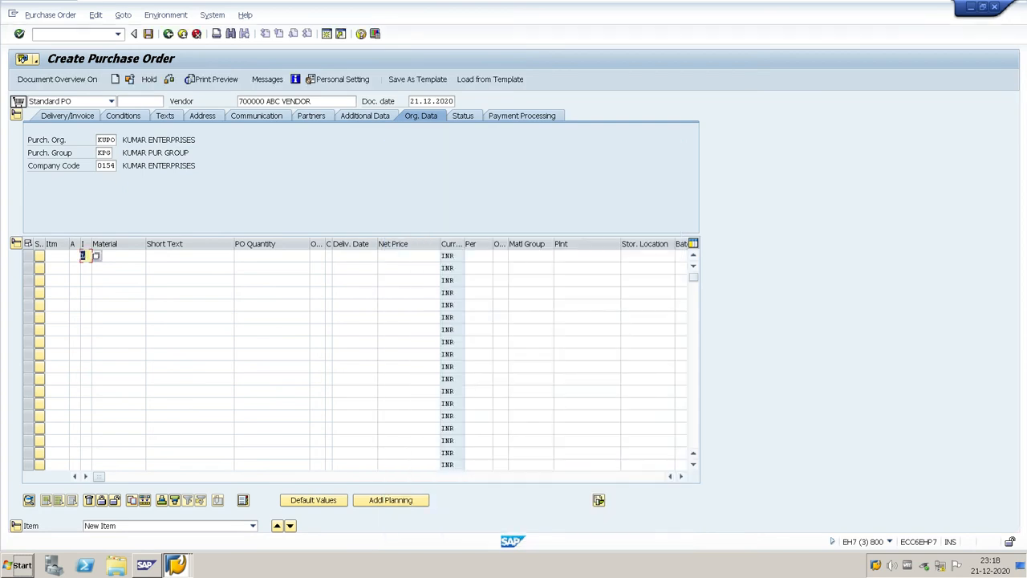
pyautogui.press('Tab')
pyautogui.hotkey('alt', 'Tab')
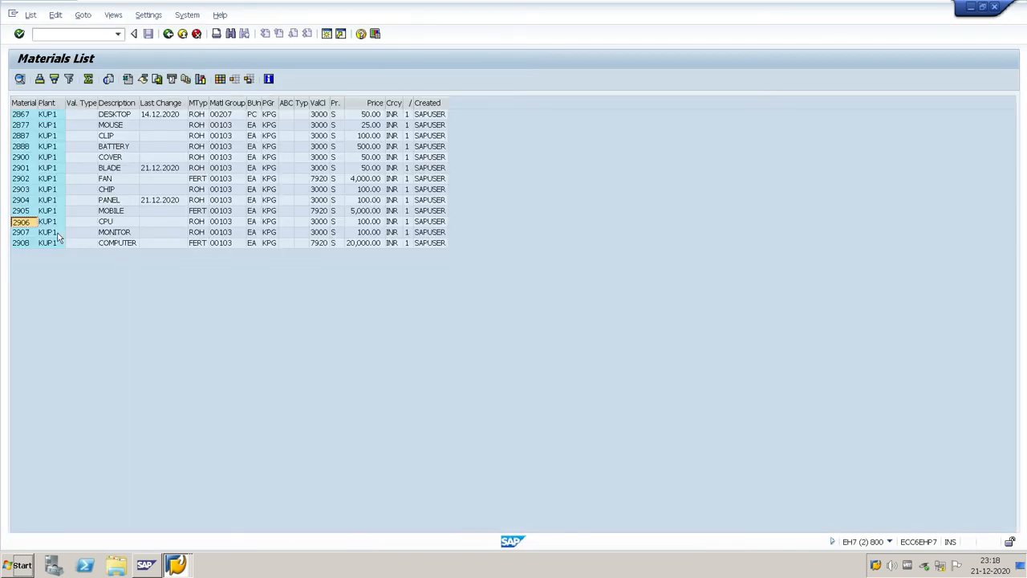
pyautogui.click(22, 244)
pyautogui.hotkey('alt', 'Tab')
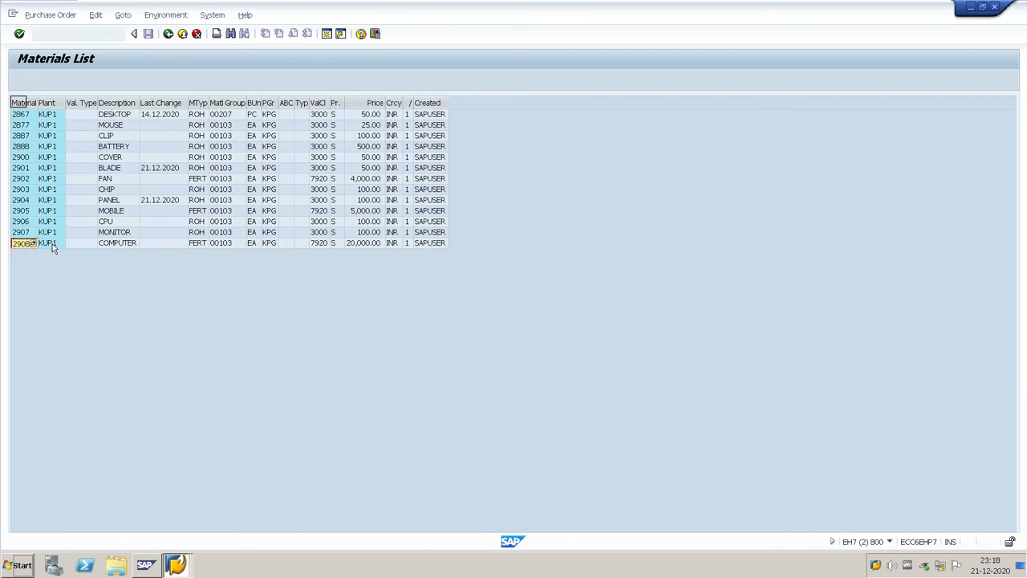
pyautogui.write('2908')
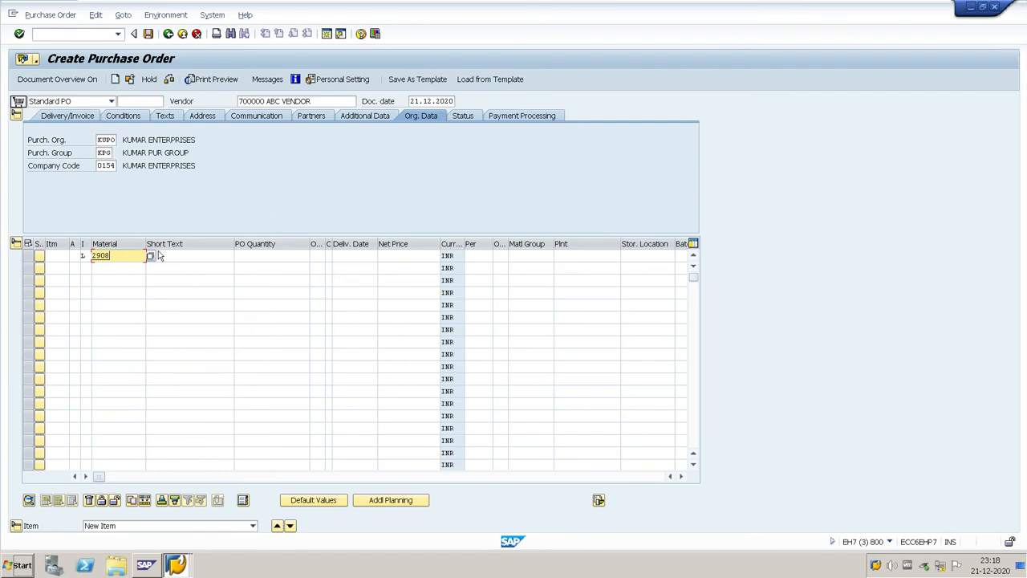
# Step: Set the purchase order quantity of the subcontracting item for material 2908 to 10
pyautogui.press('Tab')
pyautogui.press('Tab')
pyautogui.write('10')
# Step: Assign the COMPUTER item to plant KUMAR PLANT 1 and storage location RAW MATERIAL, and confirm the line
pyautogui.press('Tab')
pyautogui.press('Tab')
pyautogui.press('Tab')
pyautogui.press('Tab')
pyautogui.press('Tab')
pyautogui.press('Tab')
pyautogui.press('Tab')
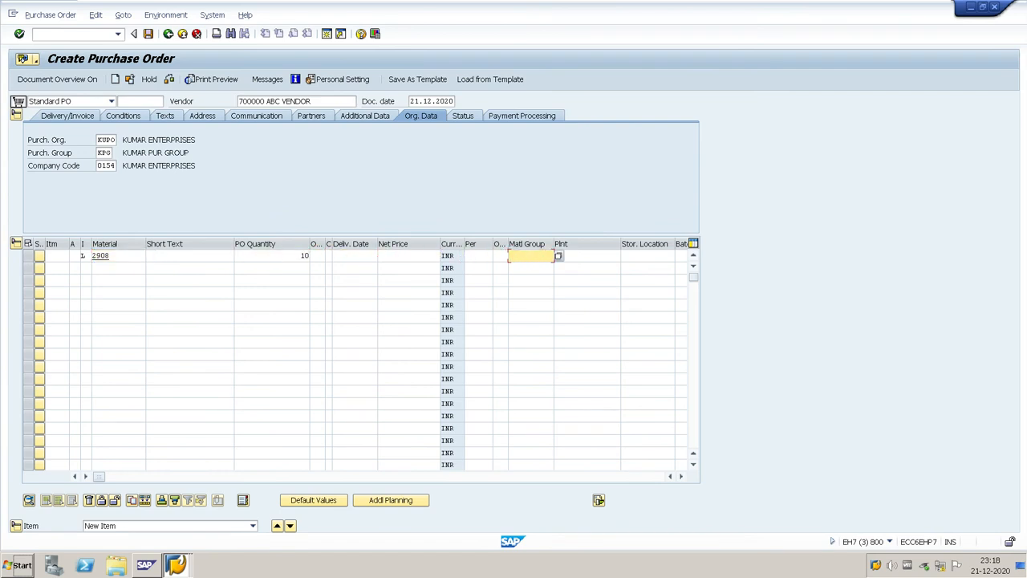
pyautogui.press('Tab')
pyautogui.press('Down')
pyautogui.press('Return')
pyautogui.press('Tab')
pyautogui.press('Down')
pyautogui.press('Return')
pyautogui.press('Tab')
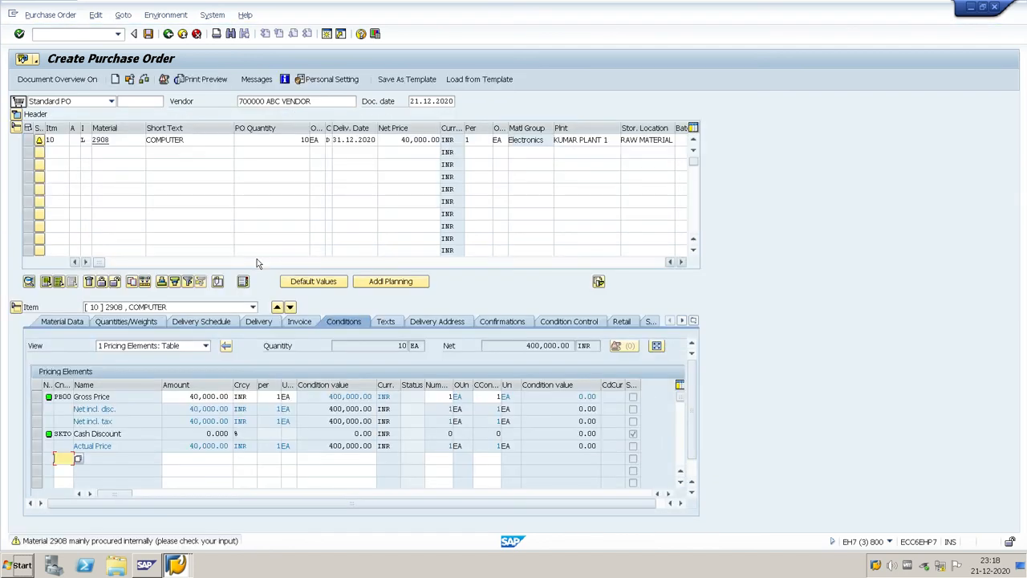
# Step: Set the required quantities of the COMPUTER item's CPU and MONITOR components to 10 each and return to the purchase order
pyautogui.click(61, 322)
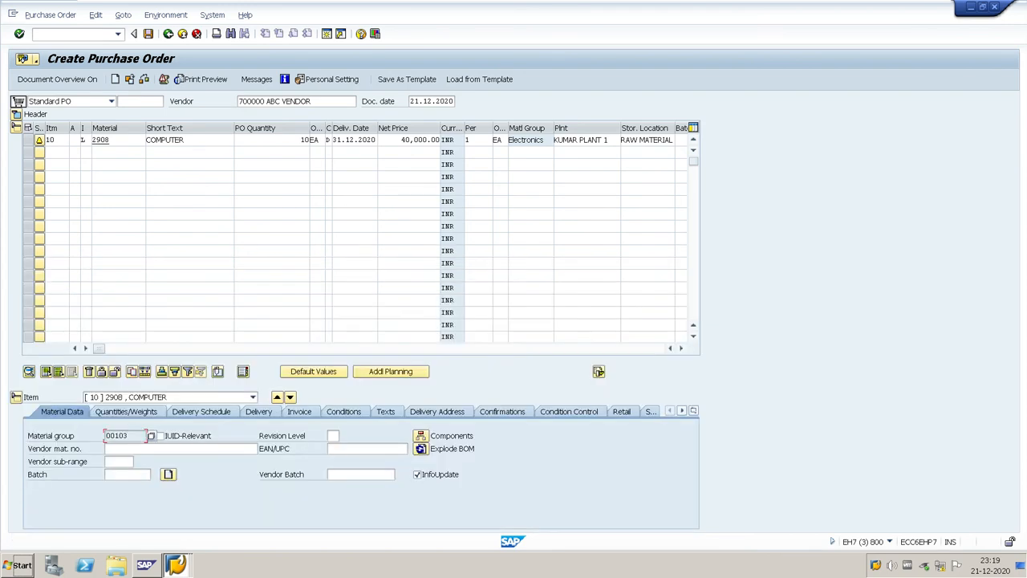
pyautogui.click(421, 438)
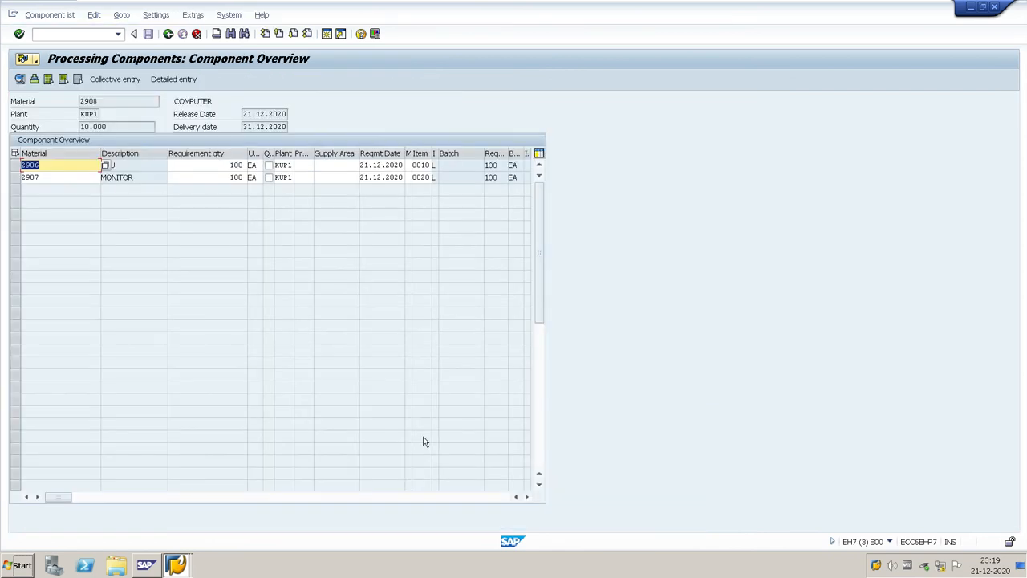
pyautogui.moveTo(229, 165); pyautogui.dragTo(243, 166)
pyautogui.write('10')
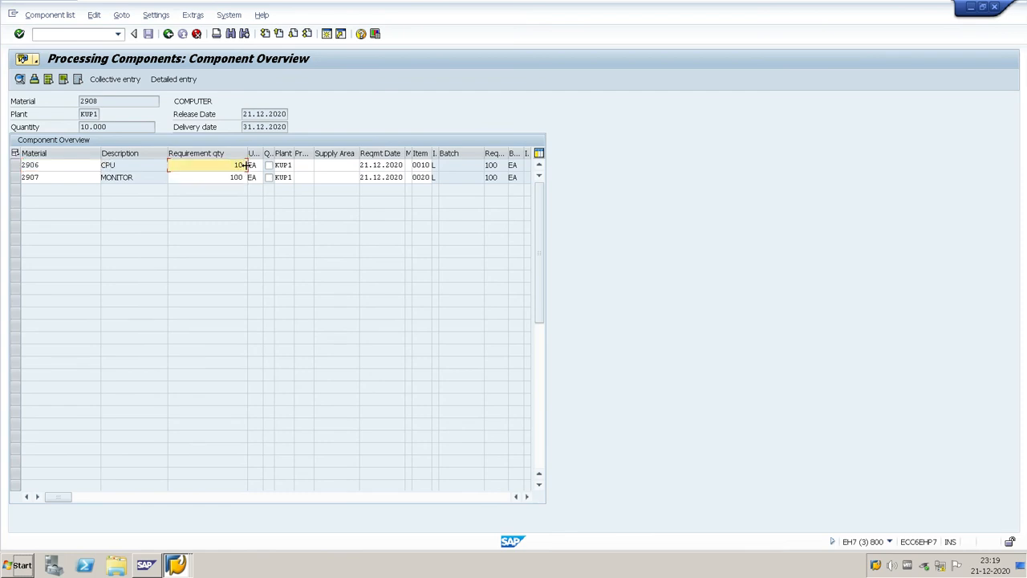
pyautogui.press('Down')
pyautogui.write('10')
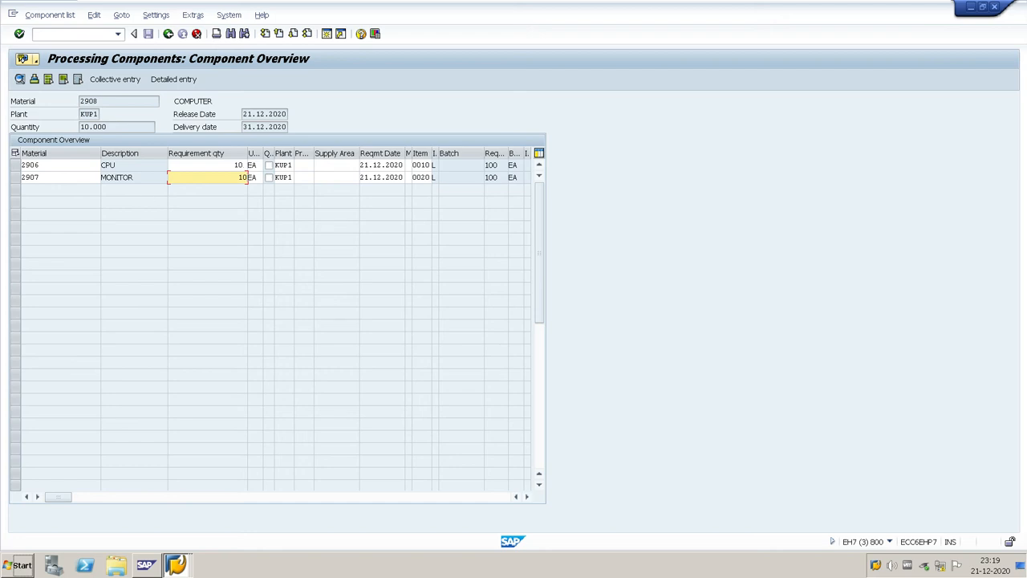
pyautogui.click(116, 164)
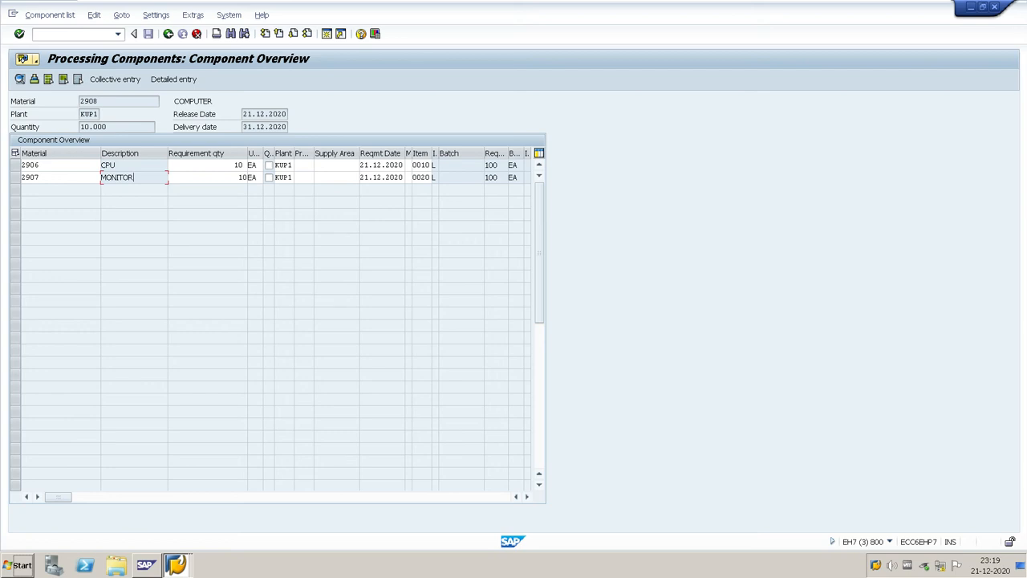
pyautogui.click(99, 101)
pyautogui.click(167, 33)
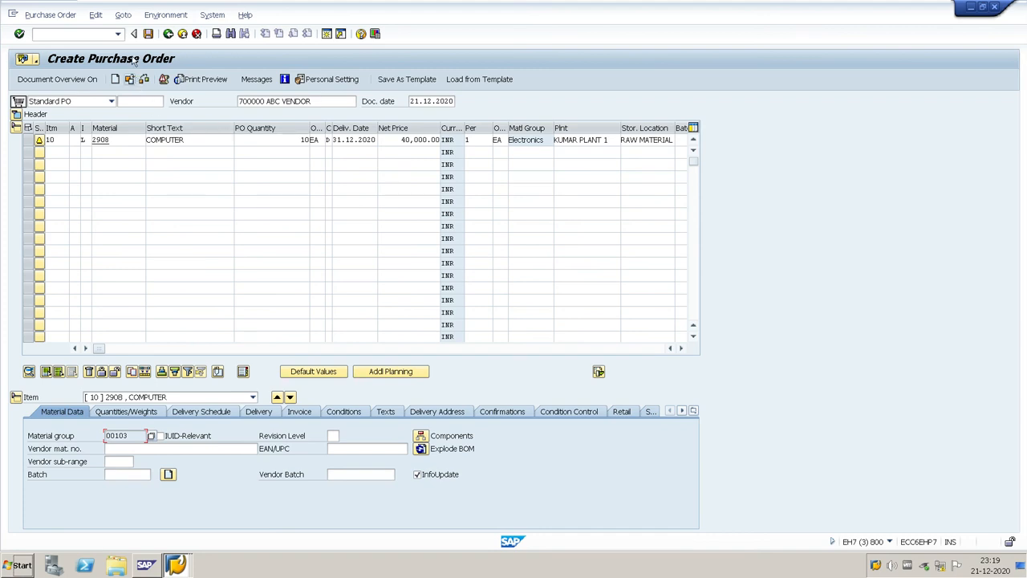
# Step: Save the subcontracting purchase order and view the details of the resulting status message
pyautogui.click(149, 33)
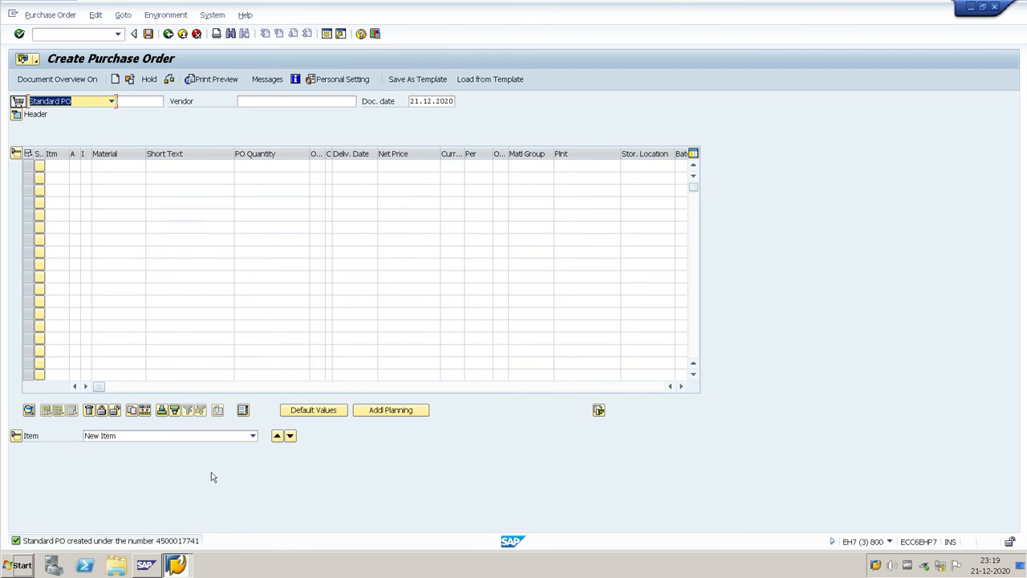
pyautogui.doubleClick(190, 541)
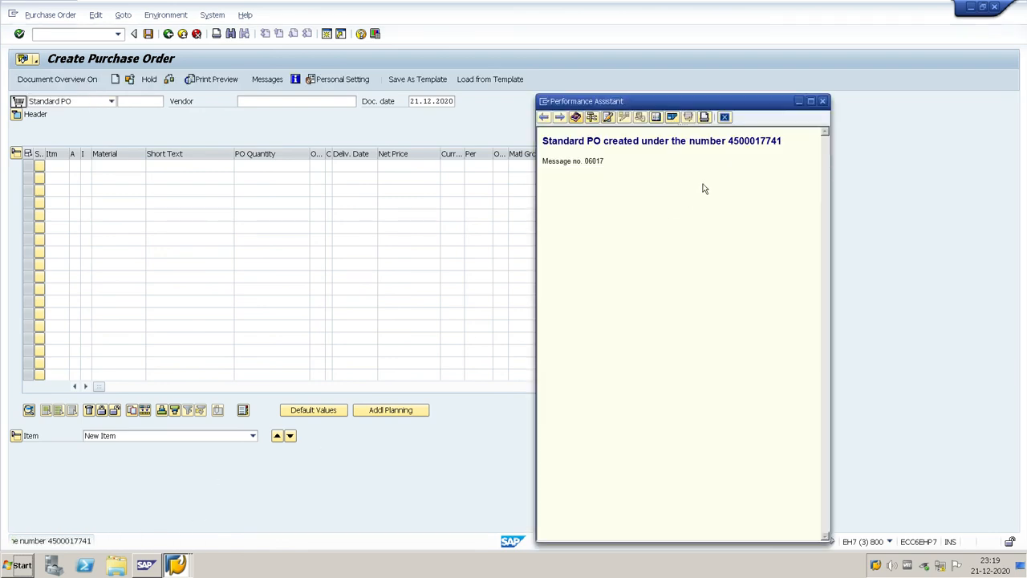
pyautogui.moveTo(728, 142); pyautogui.dragTo(784, 147)
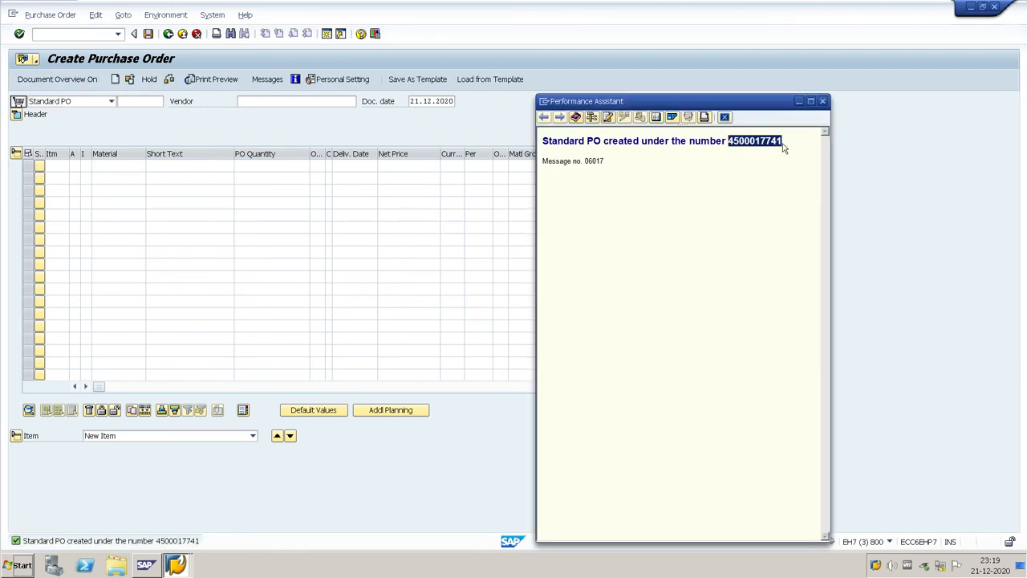
pyautogui.click(799, 103)
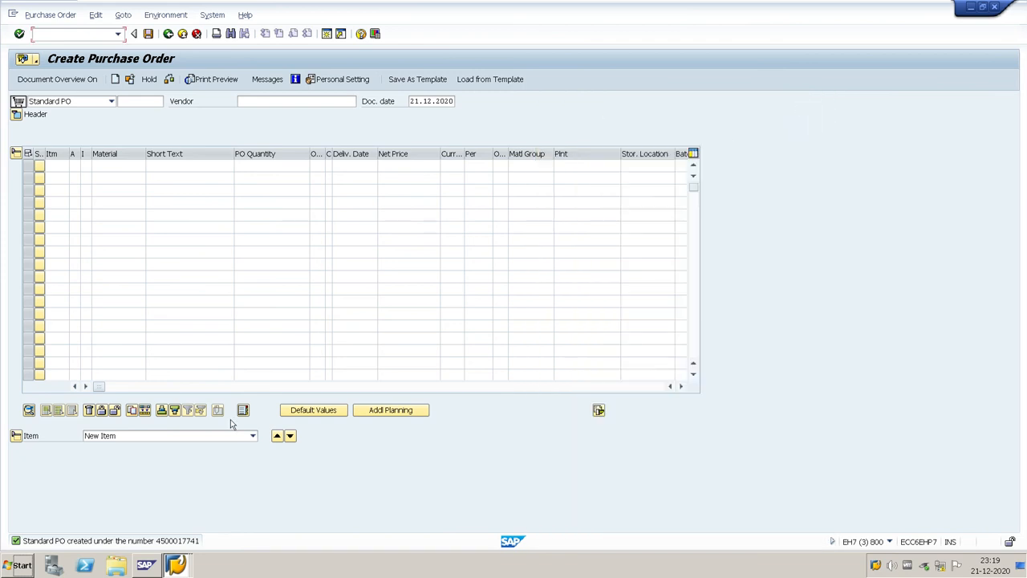
# Step: Bring the Performance Assistant window back, copy the new purchase order number from it and close it
pyautogui.hotkey('alt', 'Tab')
pyautogui.hotkey('alt', 'Tab')
pyautogui.hotkey('alt', 'shift', 'Tab')
pyautogui.hotkey('alt', 'shift', 'Tab')
pyautogui.hotkey('alt', 'Tab')
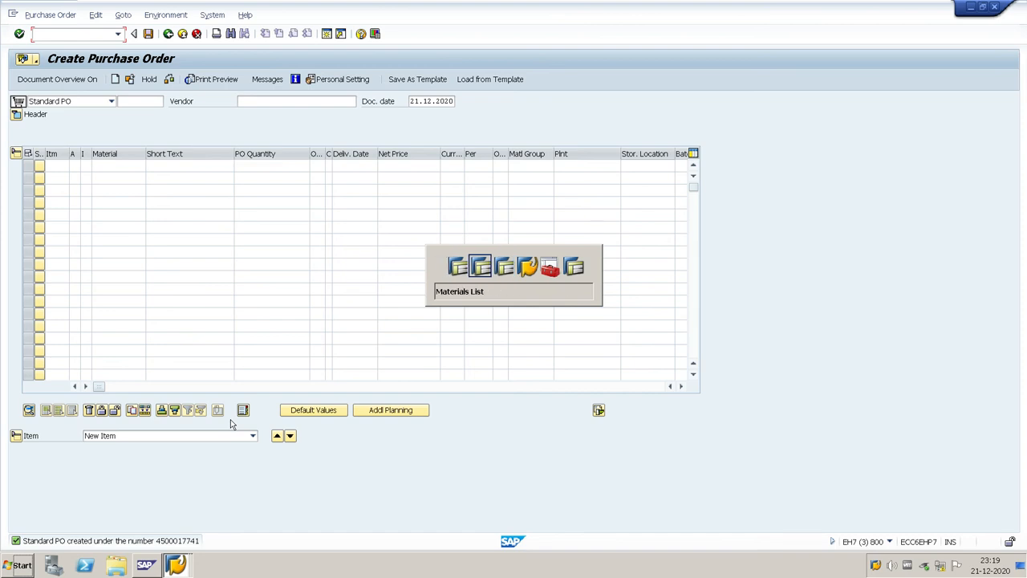
pyautogui.hotkey('alt', 'Tab')
pyautogui.hotkey('alt', 'Tab')
pyautogui.hotkey('alt', 'Tab')
pyautogui.hotkey('alt', 'Tab')
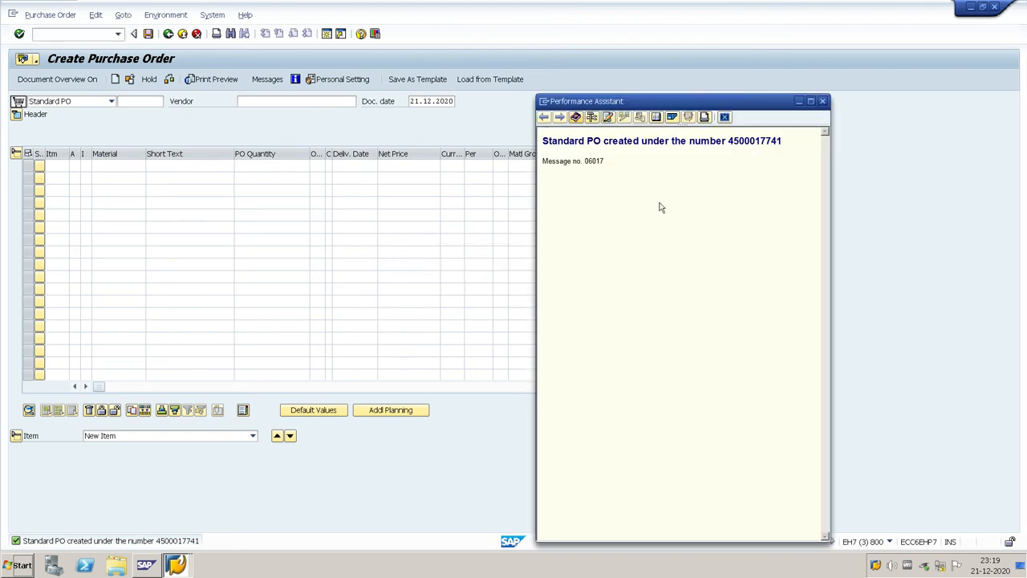
pyautogui.doubleClick(735, 142)
pyautogui.hotkey('ctrl', 'c')
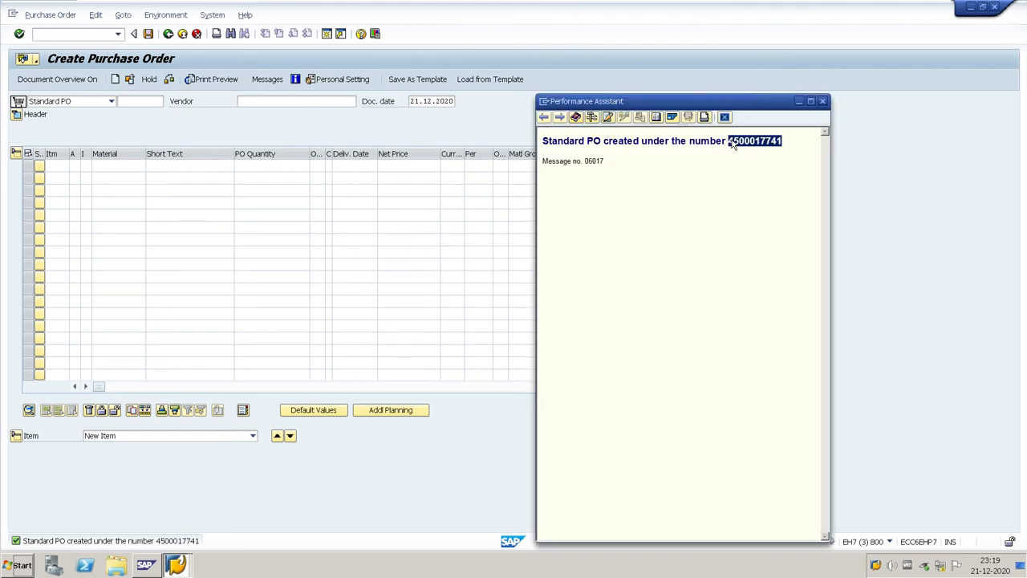
pyautogui.click(825, 102)
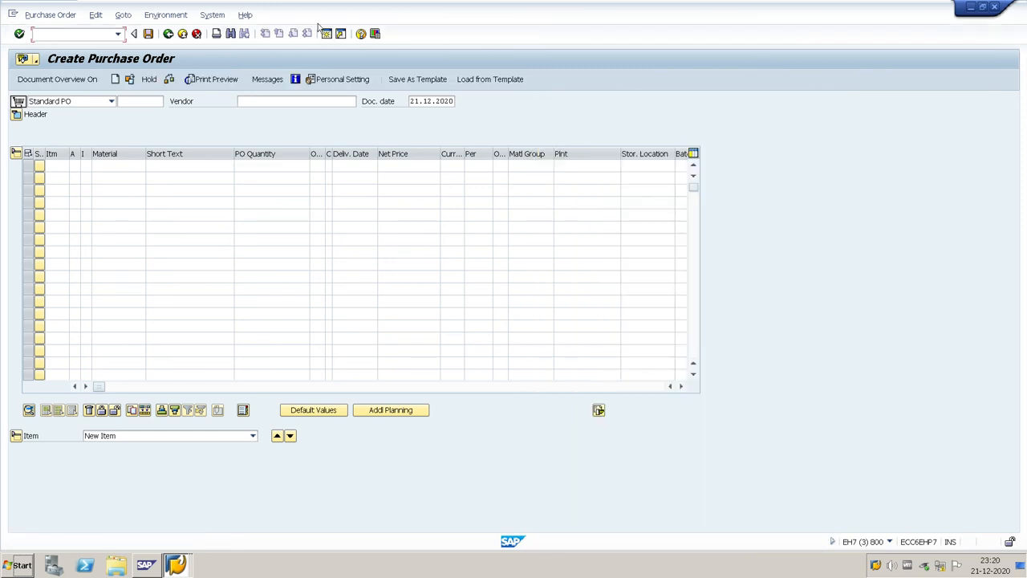
# Step: Start a transfer posting with transaction MB1B using movement type 541 and storage location 0001
pyautogui.click(169, 36)
pyautogui.write('MB1B')
pyautogui.press('Return')
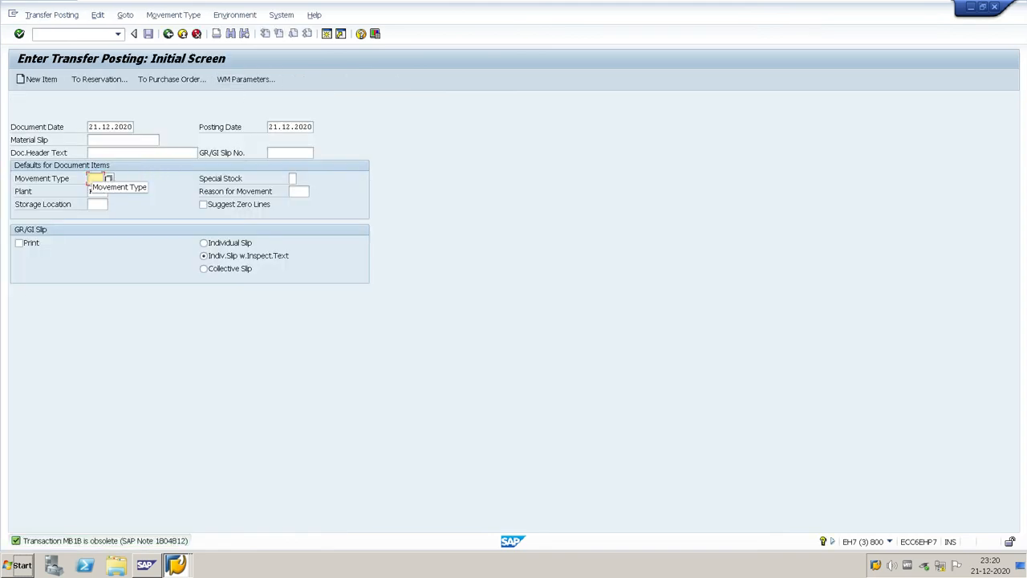
pyautogui.write('541')
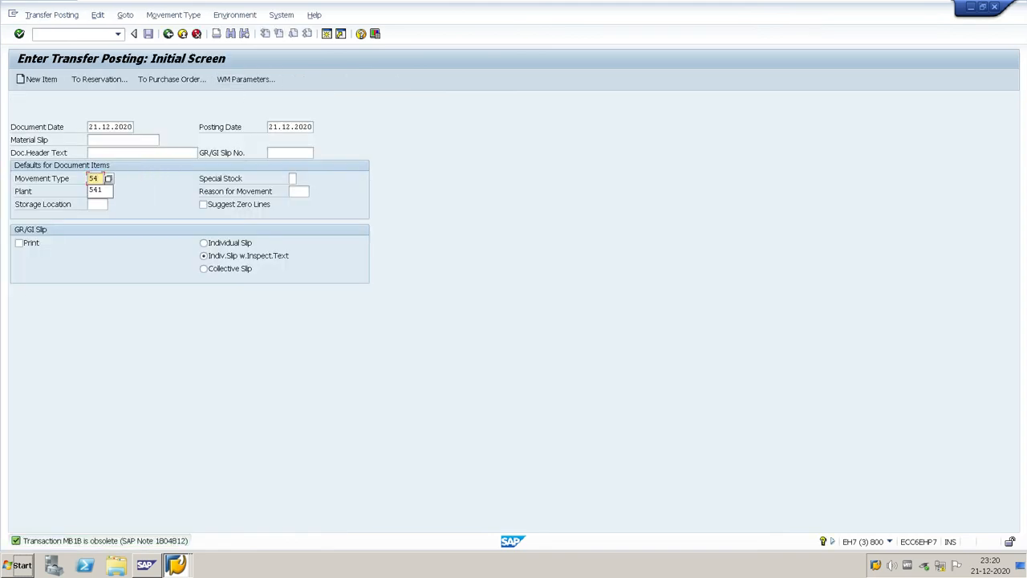
pyautogui.click(98, 204)
pyautogui.write('0001')
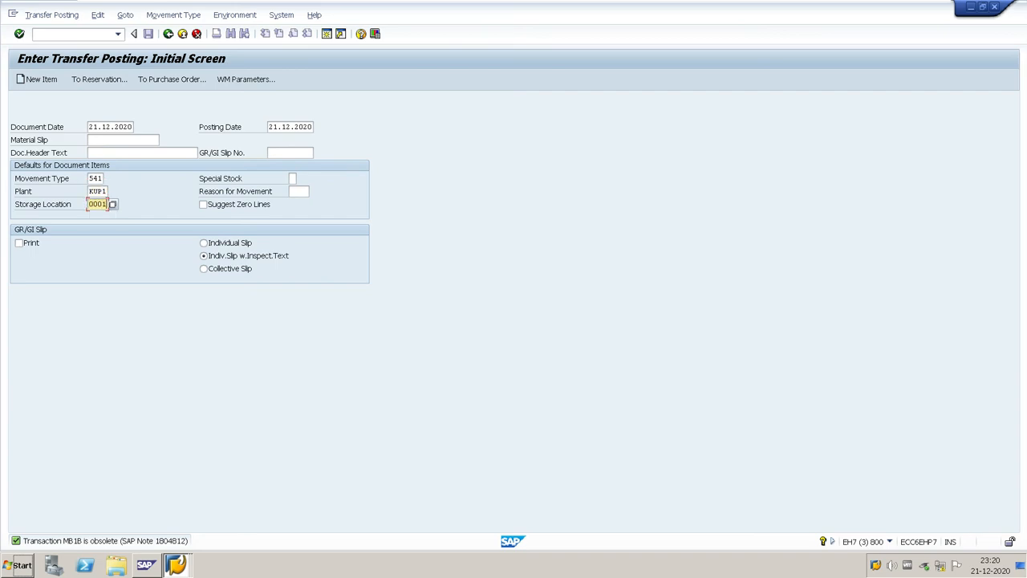
# Step: Reference the copied purchase order number in the transfer posting and adopt its items with details
pyautogui.click(176, 81)
pyautogui.hotkey('ctrl', 'v')
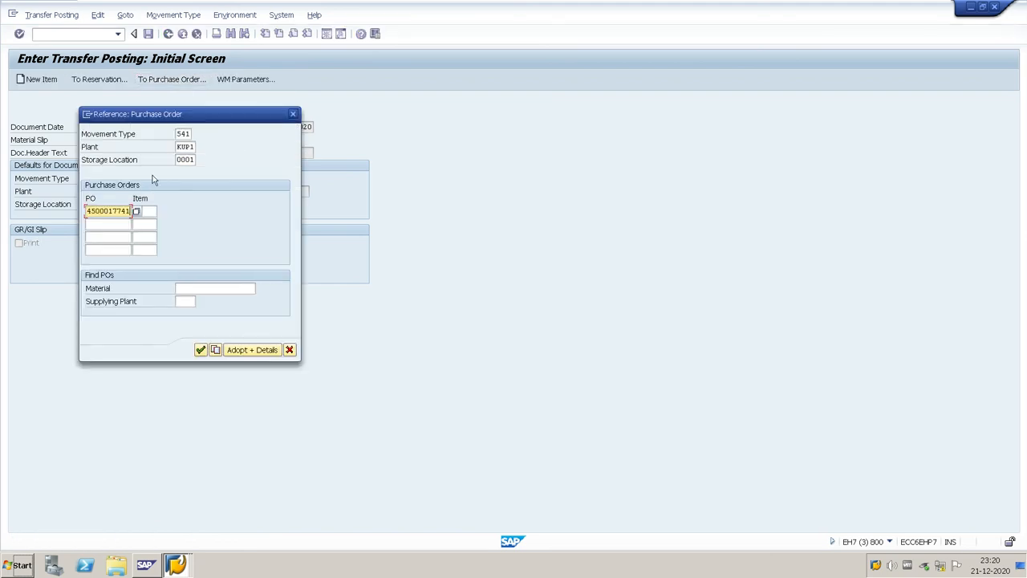
pyautogui.click(260, 353)
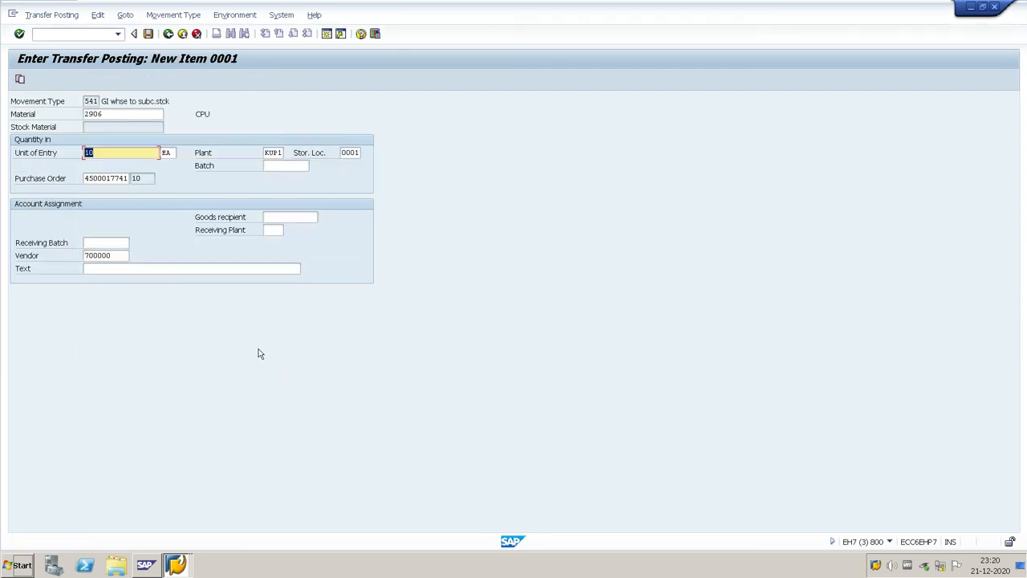
# Step: Accept the CPU and MONITOR transfer items, post the document and return to SAP Easy Access
pyautogui.click(106, 114)
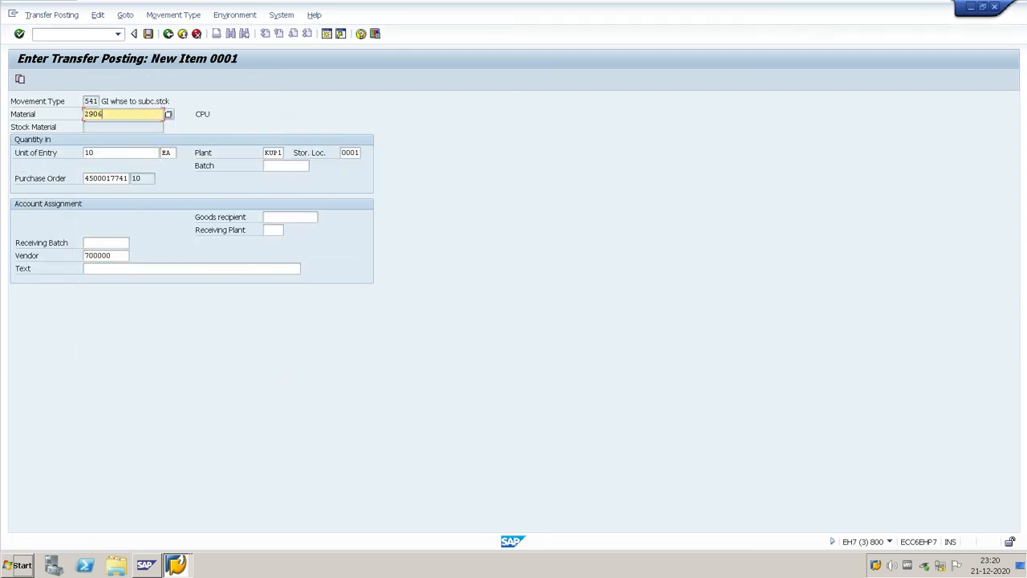
pyautogui.press('Return')
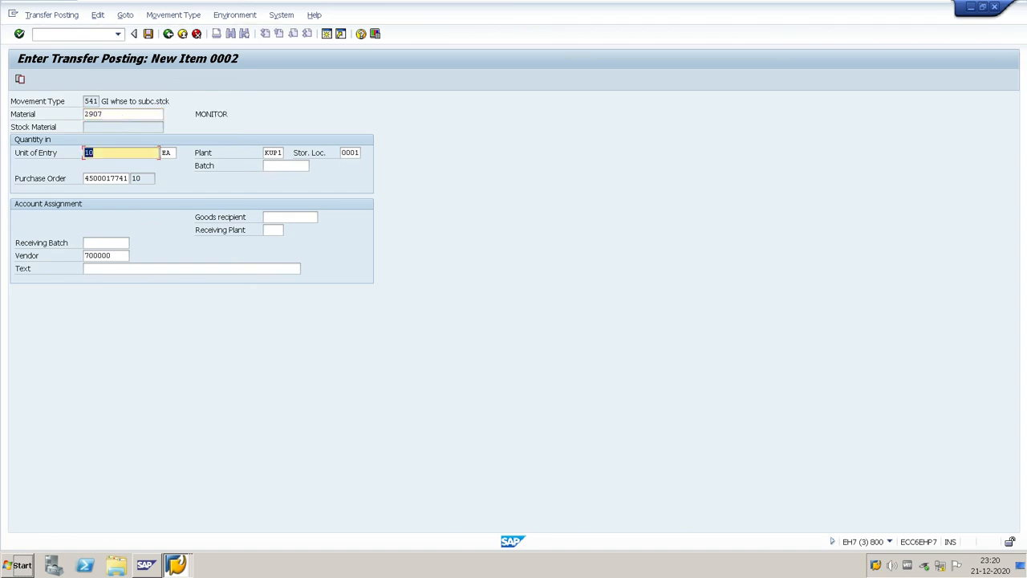
pyautogui.click(107, 114)
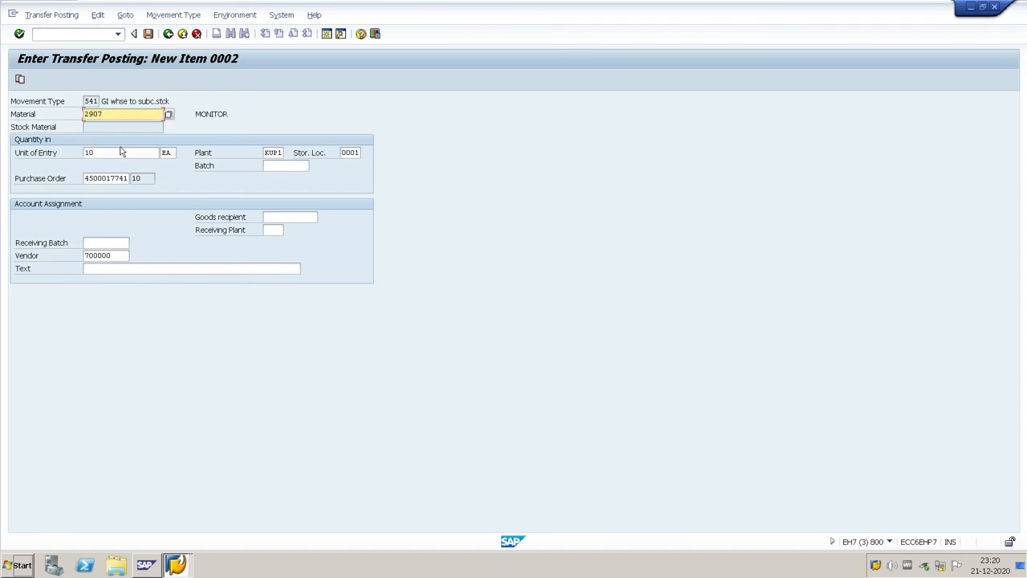
pyautogui.click(122, 152)
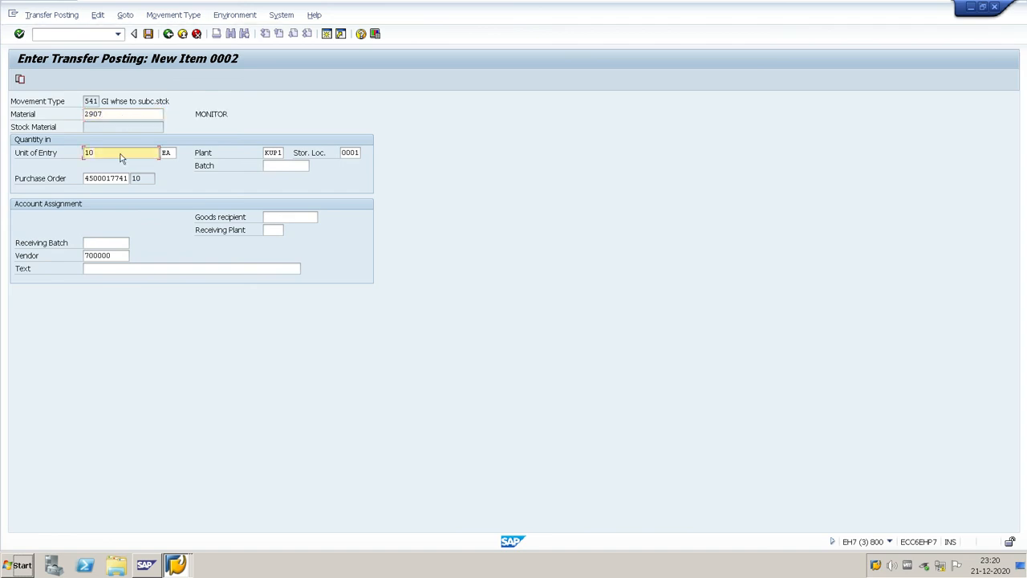
pyautogui.press('Return')
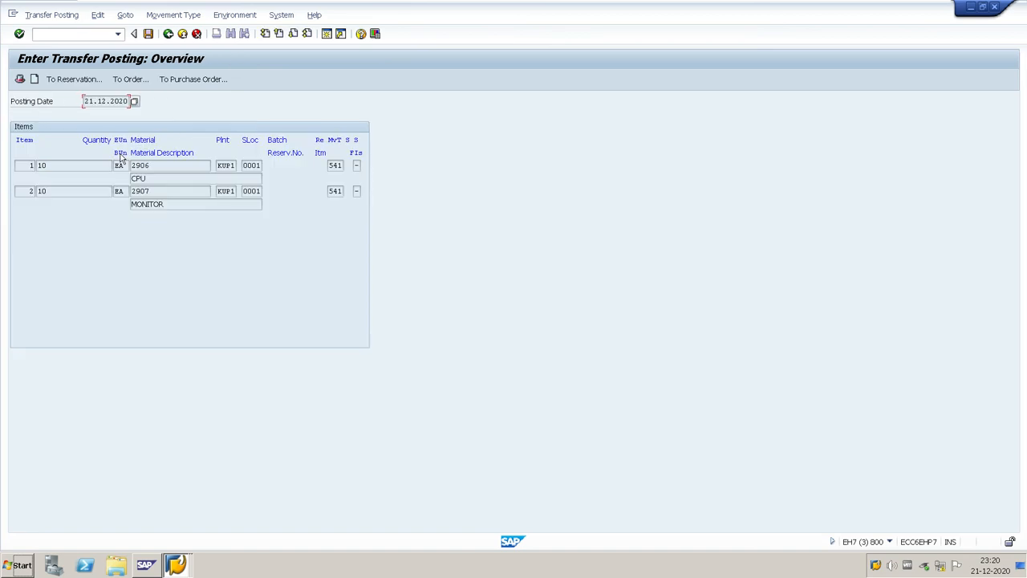
pyautogui.click(149, 34)
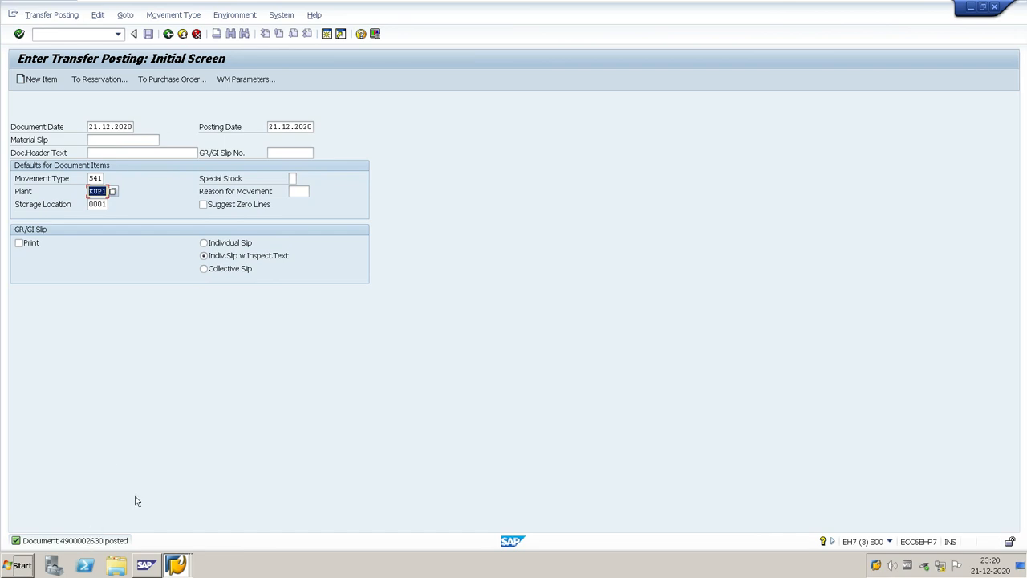
pyautogui.click(169, 34)
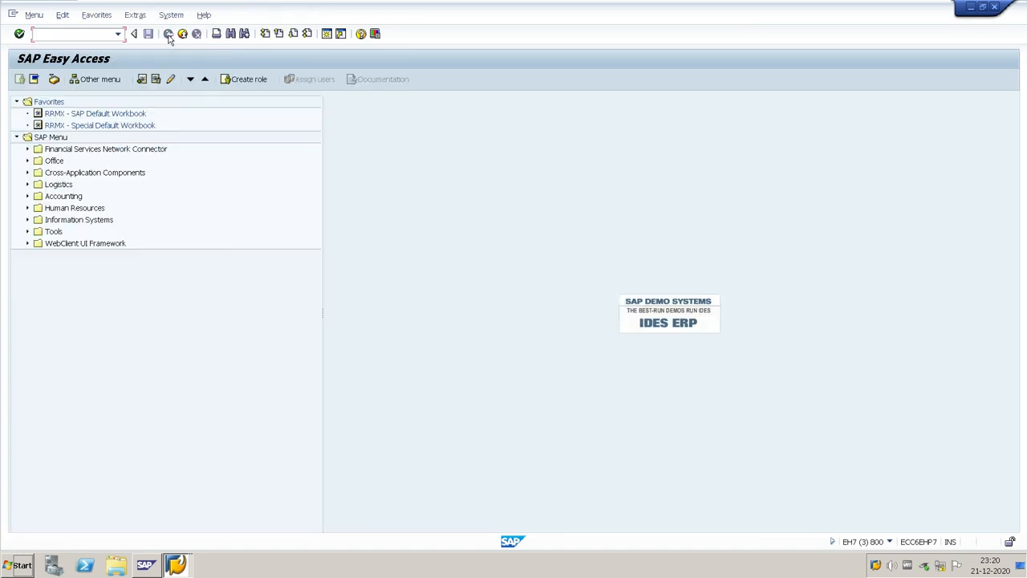
# Step: Run stock overview MMBE for material 2906 in plant KUP1, storage location 0001, and examine its stock provided to vendor
pyautogui.hotkey('alt', 'Tab')
pyautogui.hotkey('alt', 'Tab')
pyautogui.hotkey('alt', 'Tab')
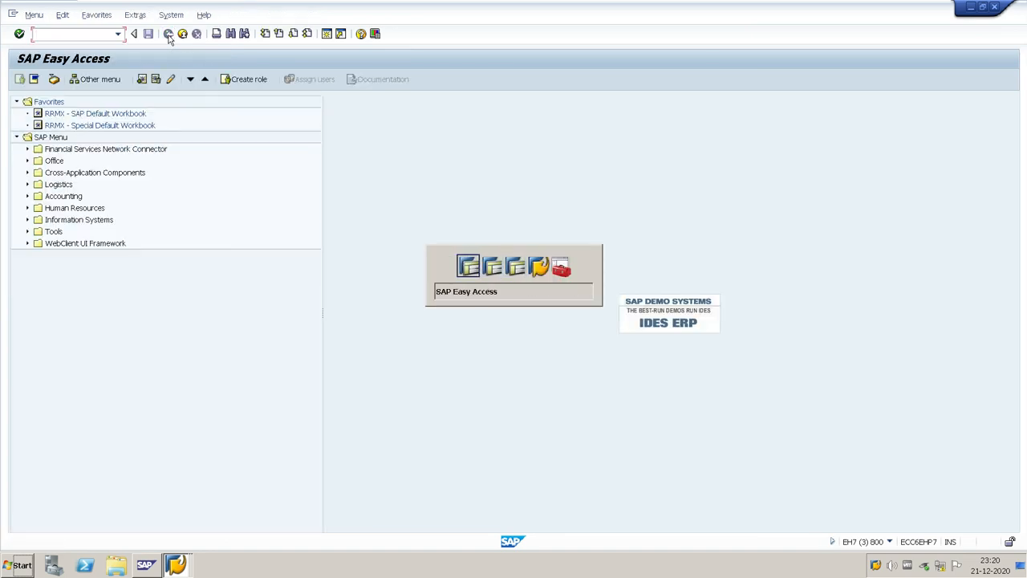
pyautogui.write('MMB')
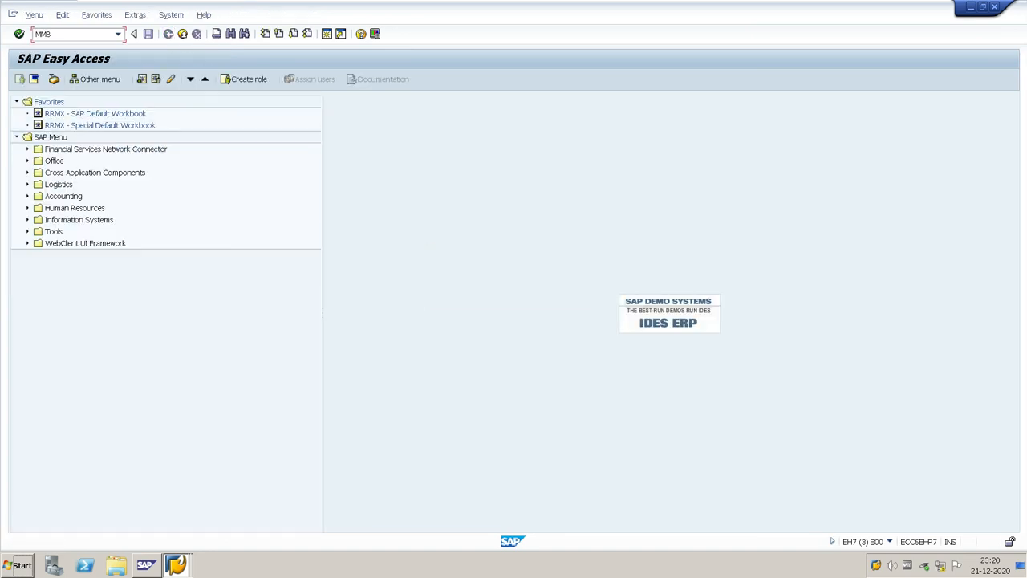
pyautogui.write('E')
pyautogui.press('Return')
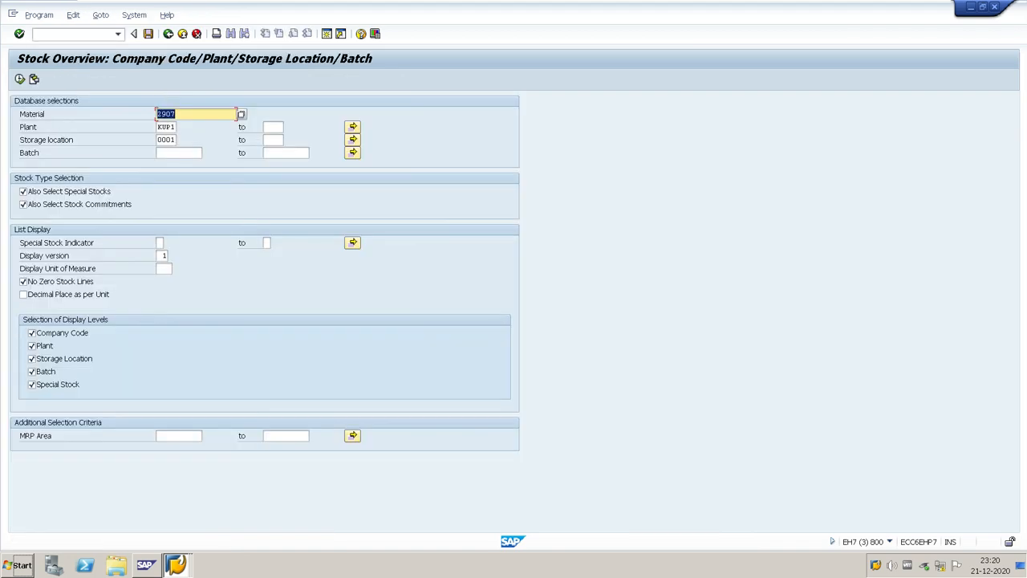
pyautogui.write('290')
pyautogui.write('6')
pyautogui.click(19, 79)
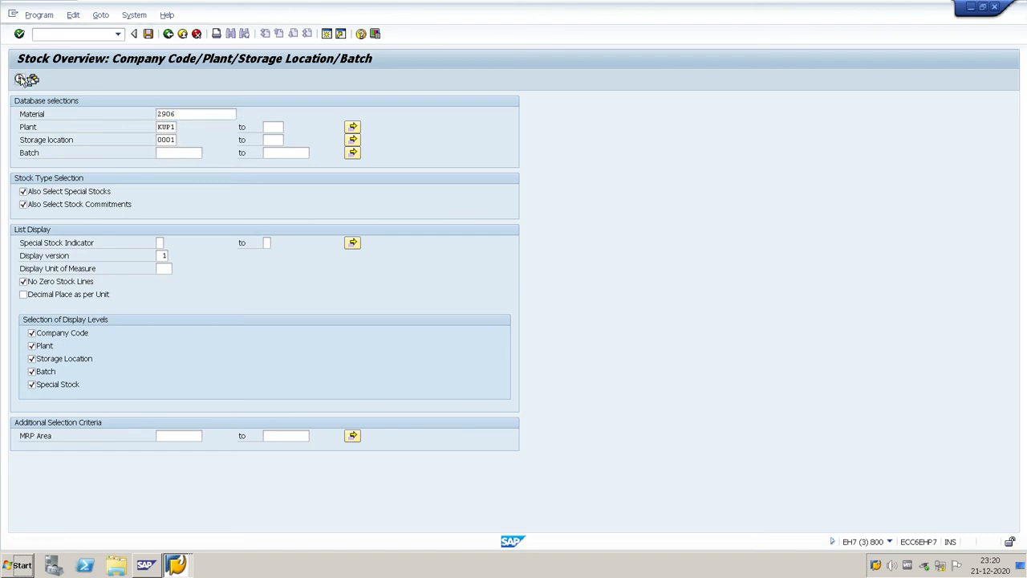
pyautogui.click(112, 266)
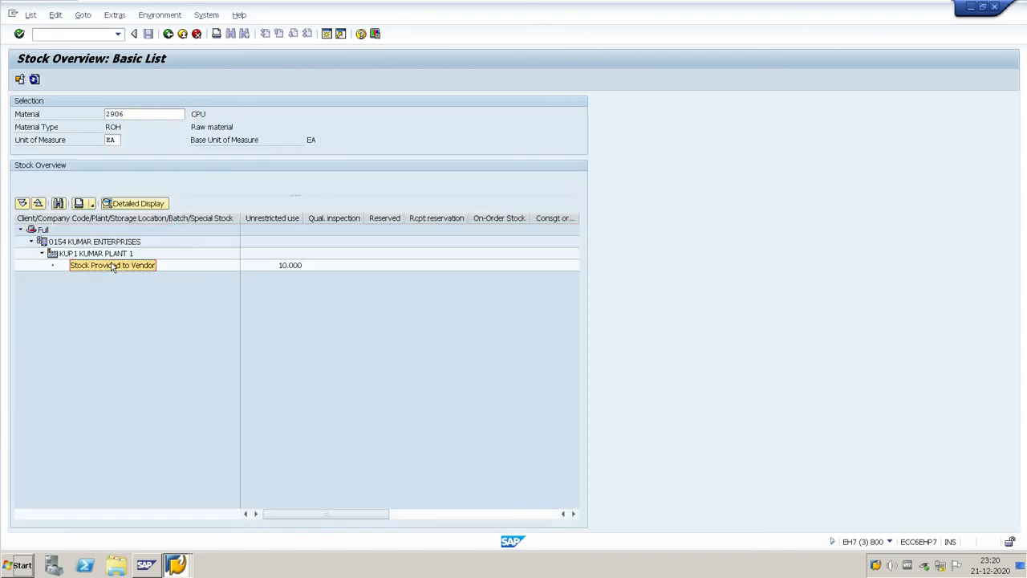
pyautogui.click(280, 272)
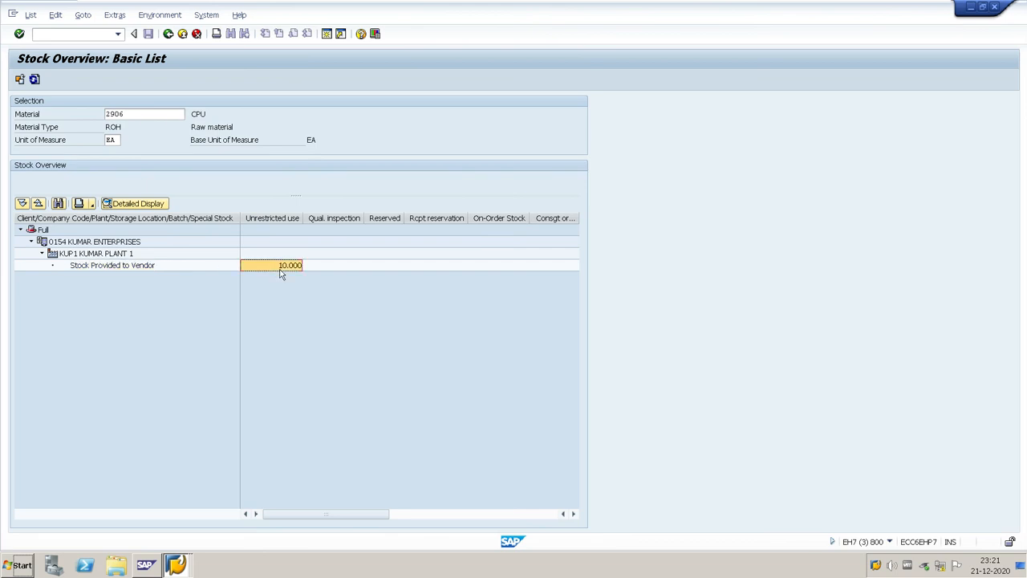
pyautogui.click(142, 114)
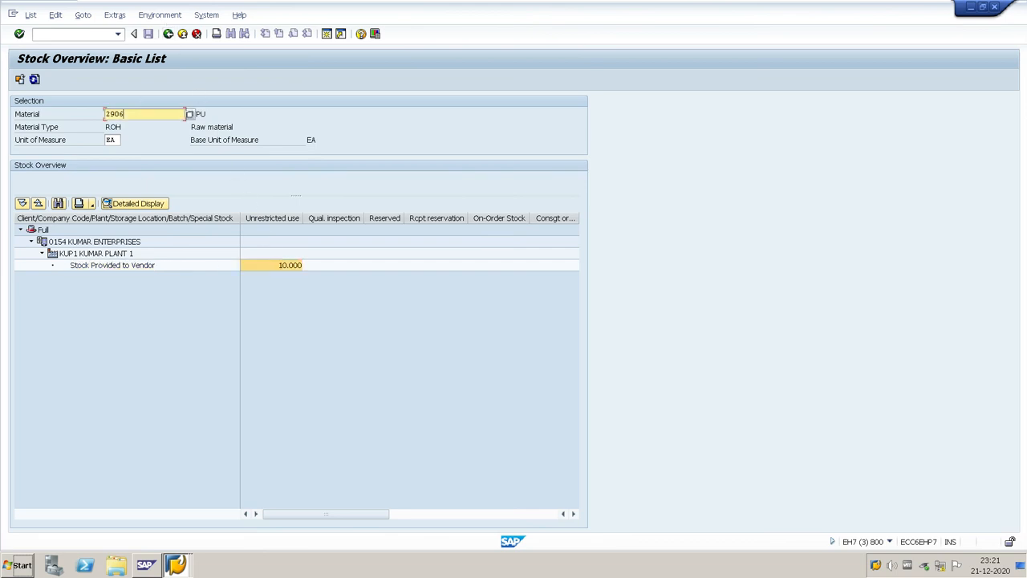
# Step: Show the stock overview for material 2907, examine its stock provided to vendor and return to SAP Easy Access
pyautogui.press('BackSpace')
pyautogui.write('7')
pyautogui.press('Return')
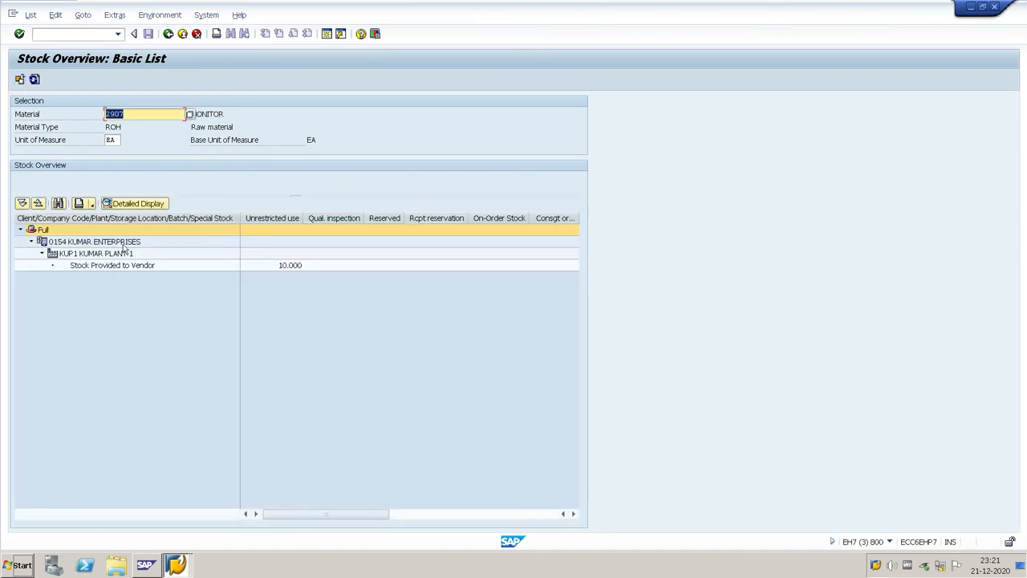
pyautogui.click(123, 265)
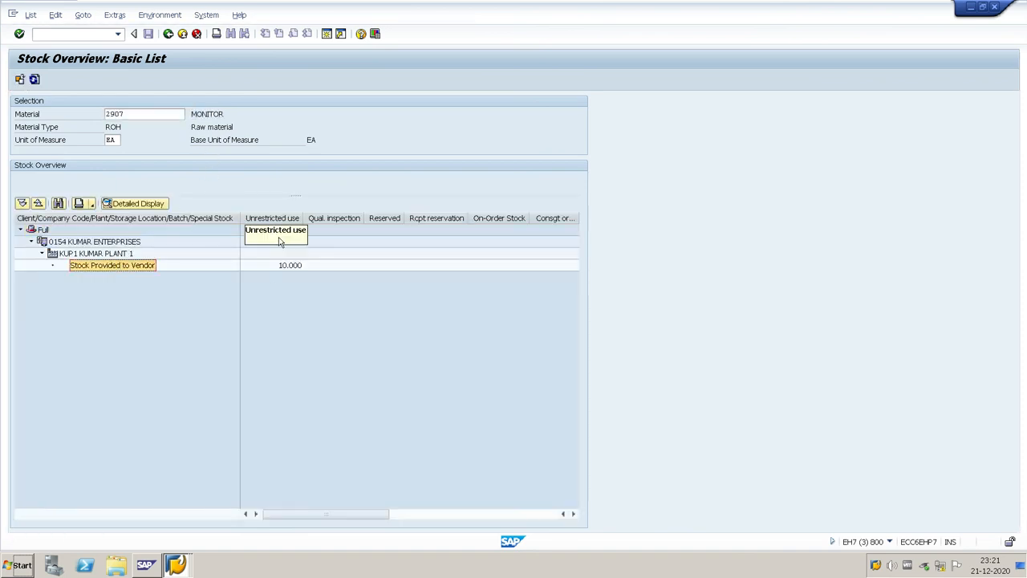
pyautogui.click(168, 34)
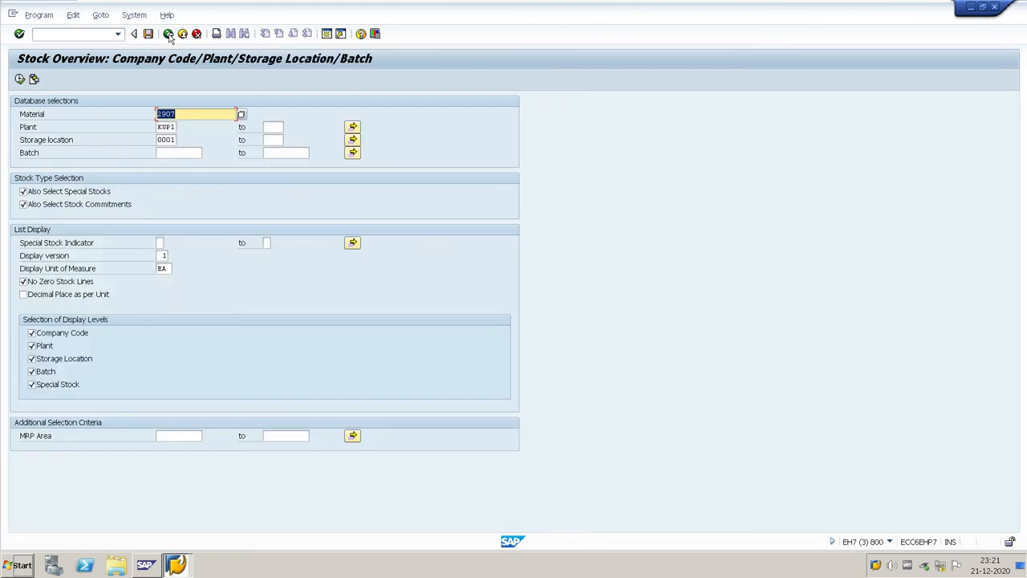
pyautogui.click(169, 34)
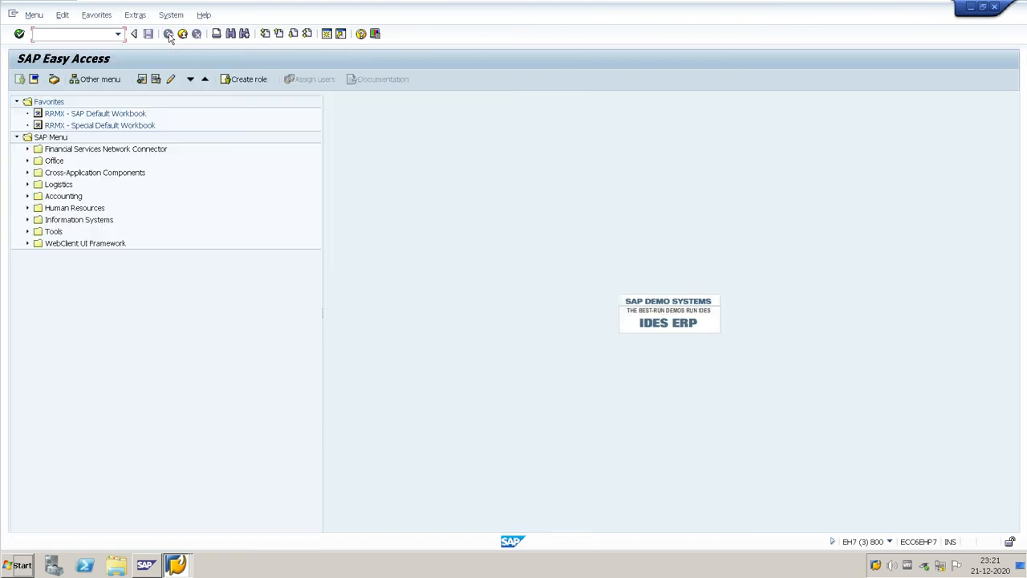
# Step: Start the Stocks at Subcontractor report with transaction MBLB and restrict its material selection to 2906 and 2907
pyautogui.write('MBLB')
pyautogui.press('Return')
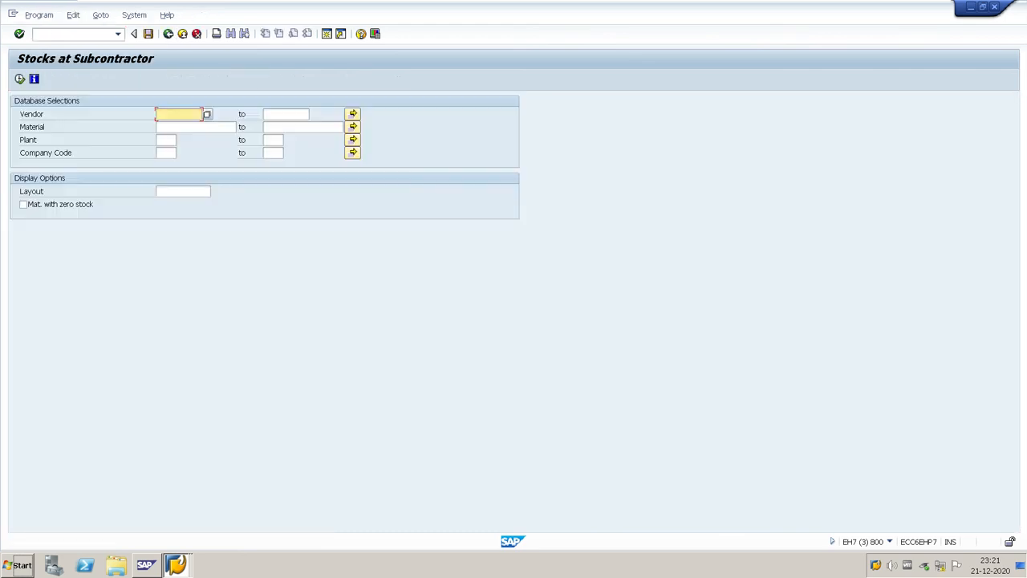
pyautogui.click(193, 126)
pyautogui.click(352, 127)
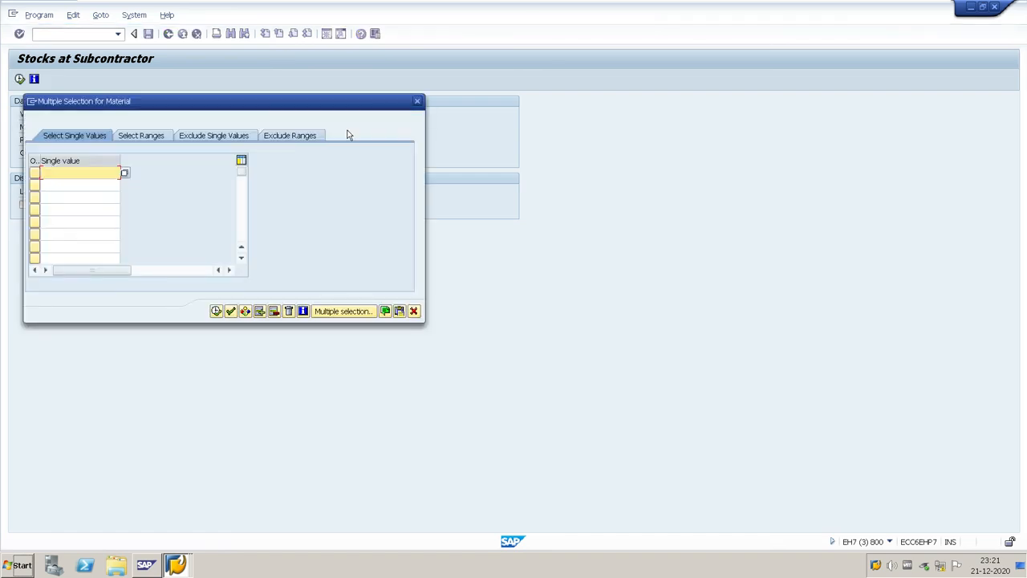
pyautogui.write('290')
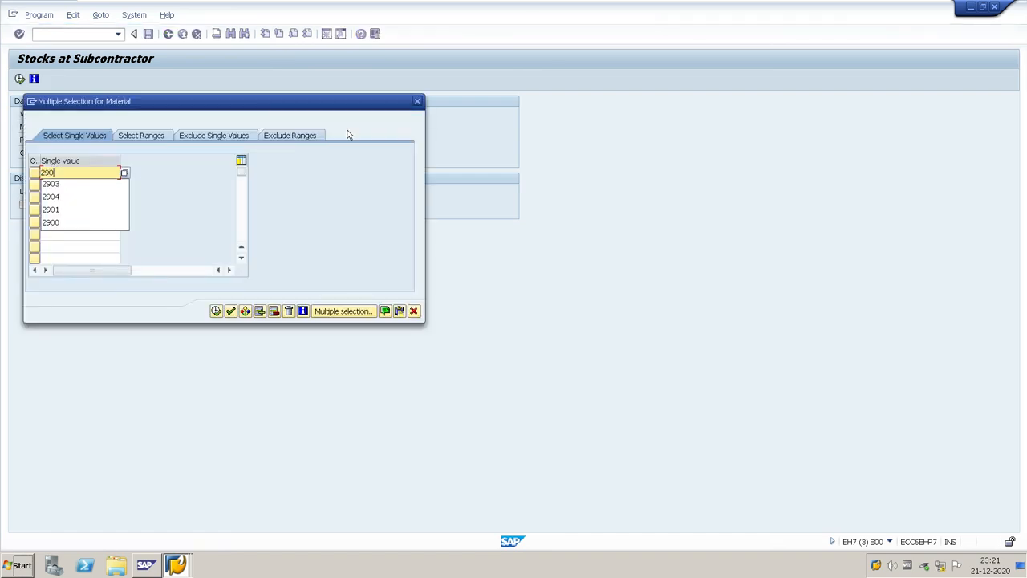
pyautogui.write('6')
pyautogui.press('Down')
pyautogui.write('29')
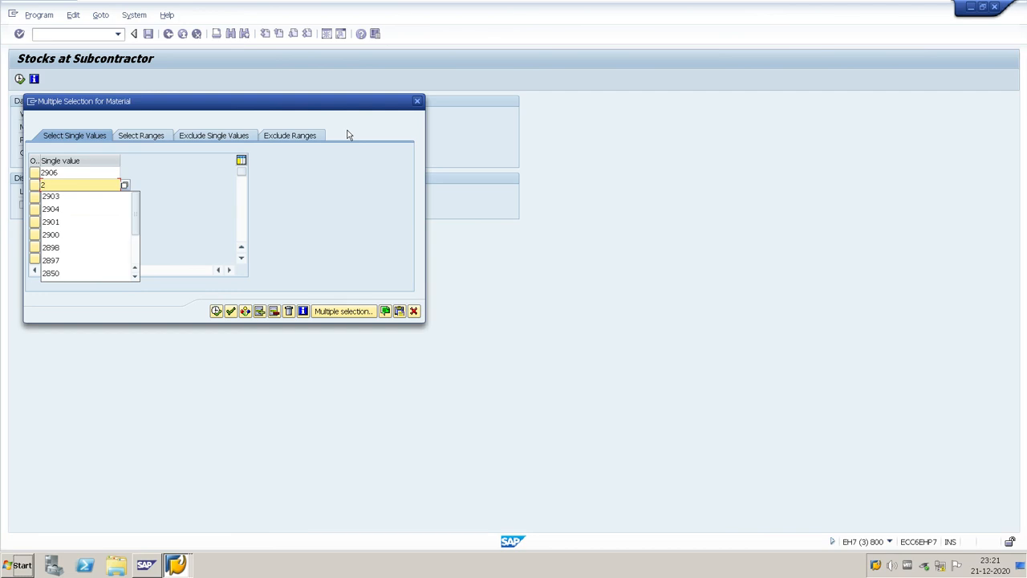
pyautogui.write('07')
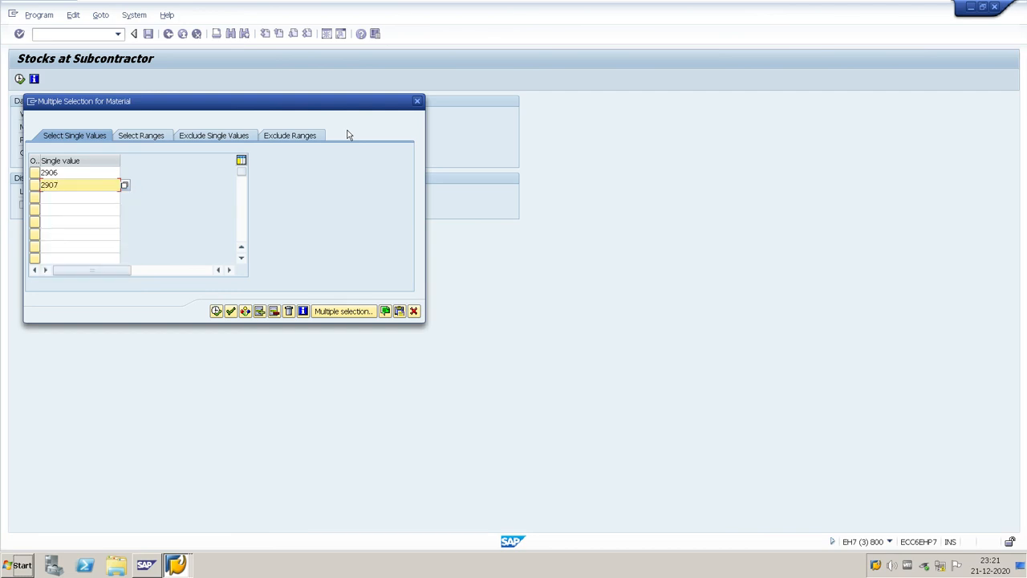
pyautogui.press('Return')
pyautogui.click(216, 311)
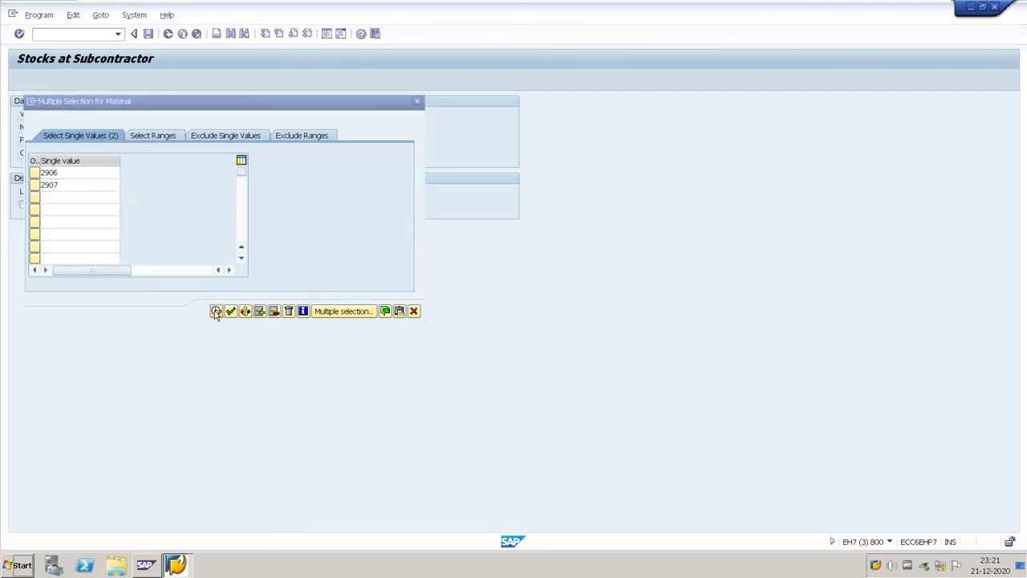
# Step: Run the subcontractor stock report for plant KUP1, examine both materials' unrestricted stock and return to SAP Easy Access
pyautogui.click(166, 140)
pyautogui.write('KUP1')
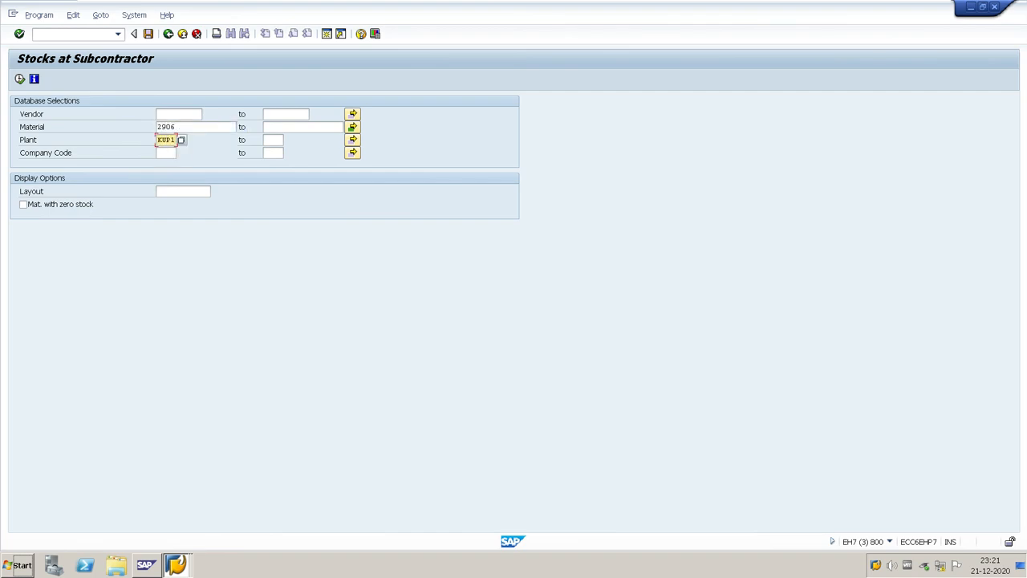
pyautogui.click(19, 79)
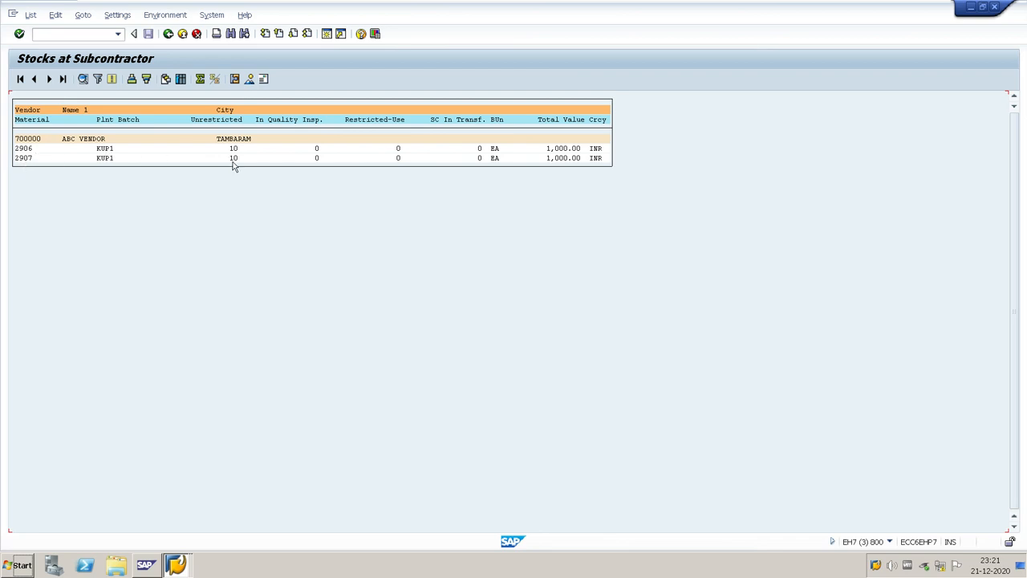
pyautogui.click(169, 38)
pyautogui.click(169, 34)
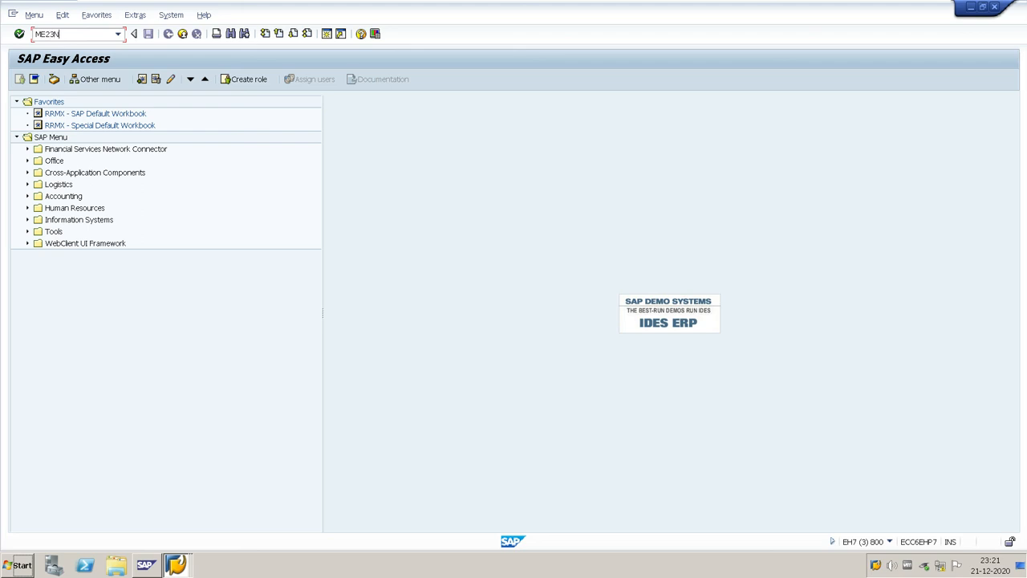
# Step: Display the subcontracting purchase order with transaction ME23N, copy its number and return to SAP Easy Access
pyautogui.press('Return')
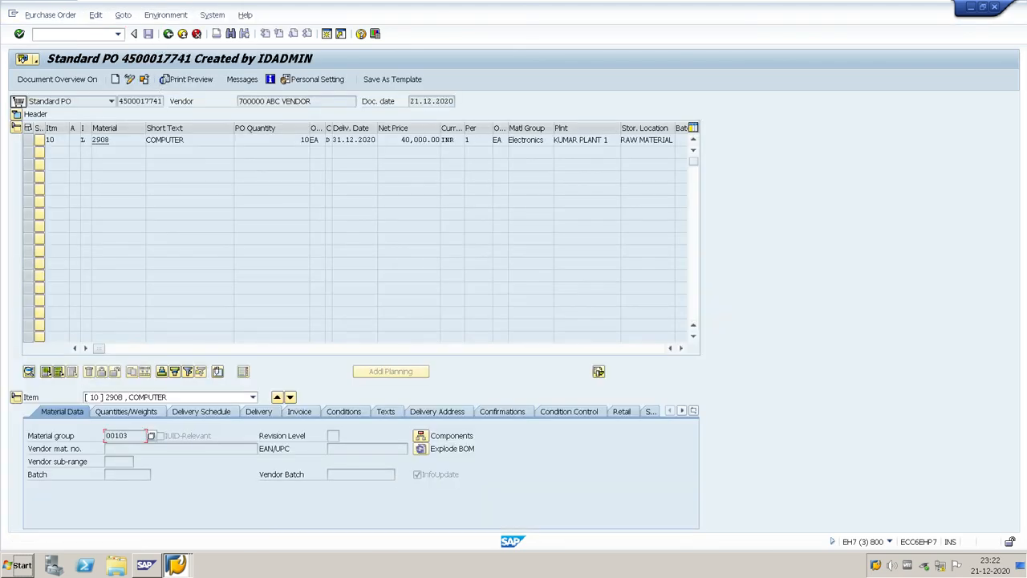
pyautogui.moveTo(119, 101); pyautogui.dragTo(163, 102)
pyautogui.hotkey('ctrl', 'c')
pyautogui.click(166, 33)
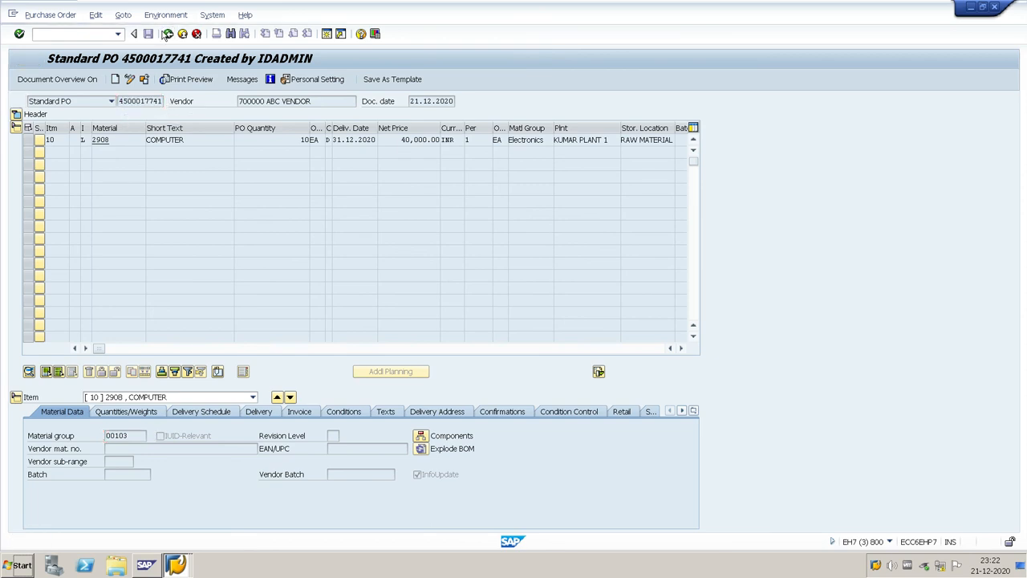
# Step: Start a MIGO goods receipt for the copied purchase order number and enter delivery note 466
pyautogui.write('MIGO')
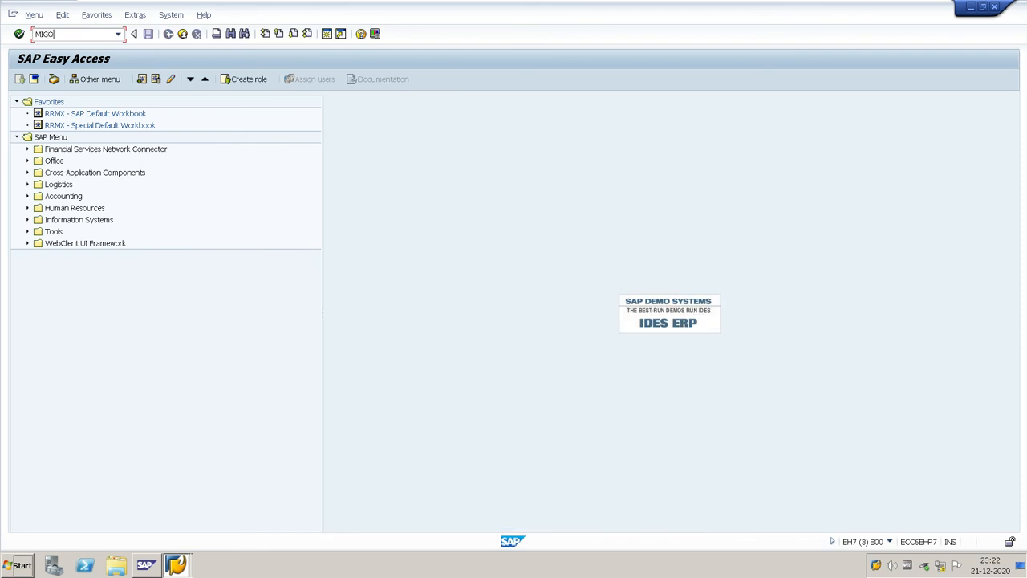
pyautogui.press('Return')
pyautogui.hotkey('ctrl', 'v')
pyautogui.press('Return')
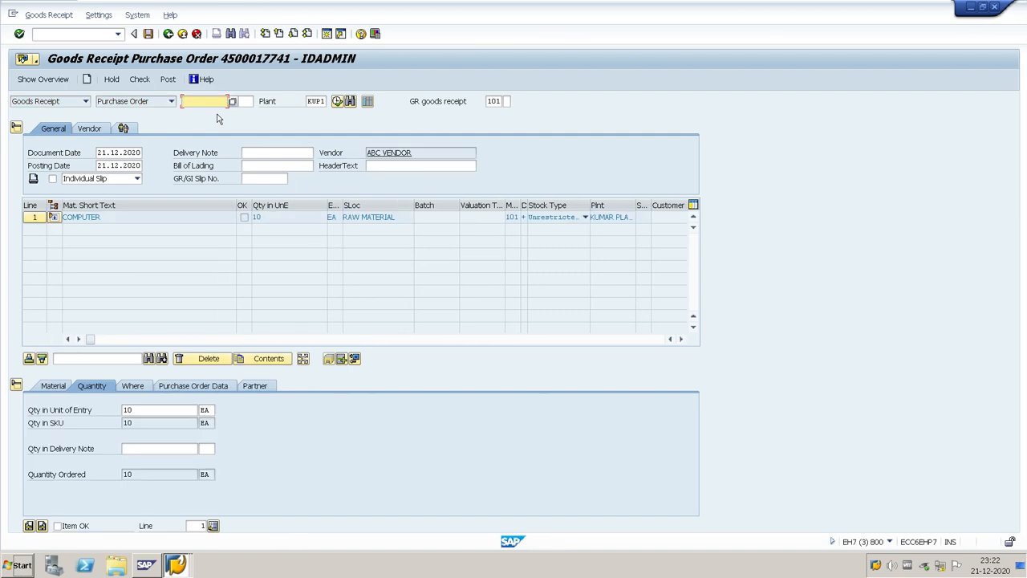
pyautogui.click(266, 152)
pyautogui.write('466')
pyautogui.press('Return')
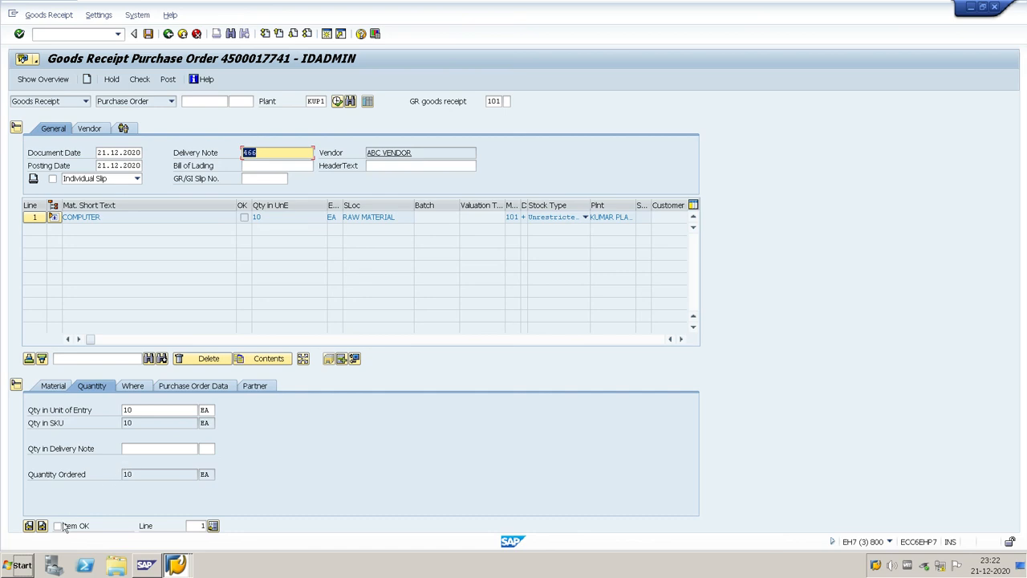
# Step: Mark the COMPUTER item as OK and expand its components, keeping CPU and MONITOR marked as OK
pyautogui.click(63, 526)
pyautogui.click(53, 217)
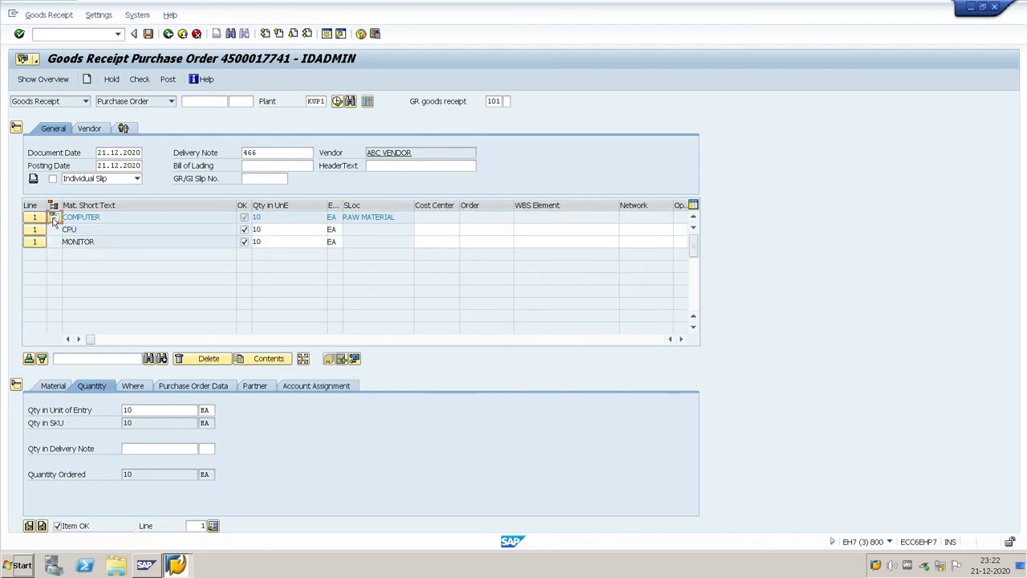
pyautogui.click(242, 229)
pyautogui.click(242, 229)
pyautogui.click(243, 242)
pyautogui.click(242, 242)
# Step: Check and post the goods receipt, and return to SAP Easy Access
pyautogui.click(140, 80)
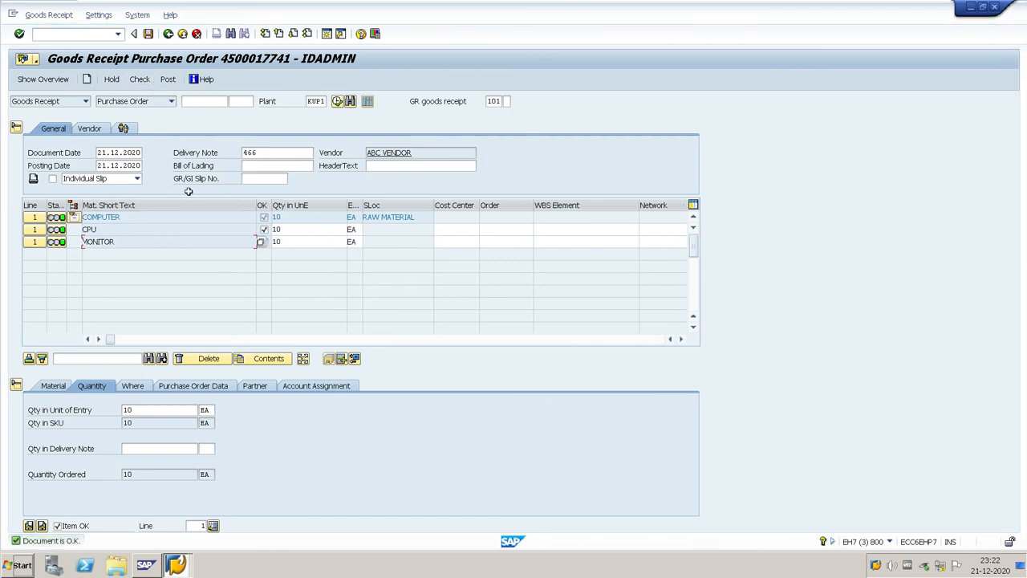
pyautogui.click(169, 79)
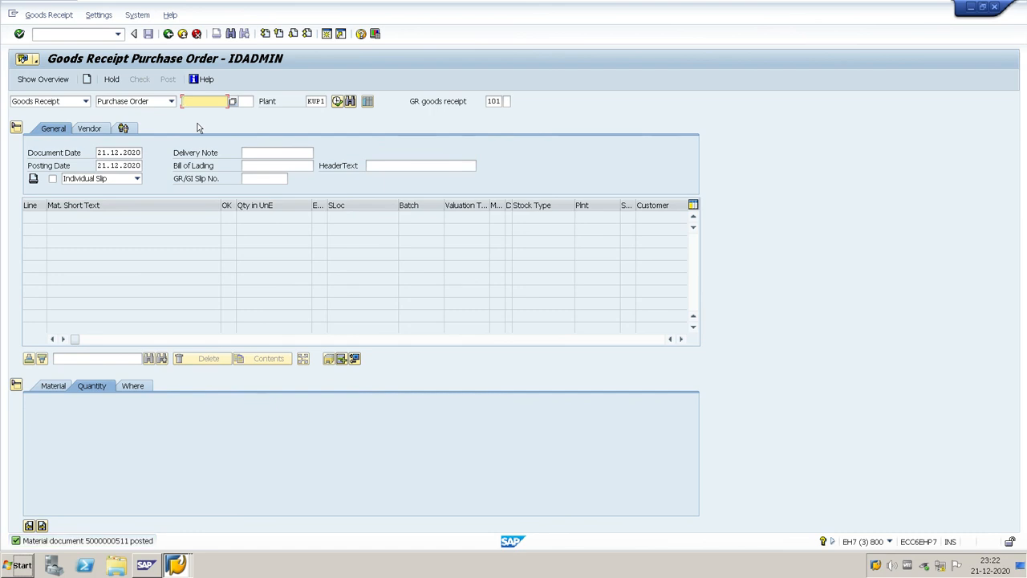
pyautogui.click(168, 34)
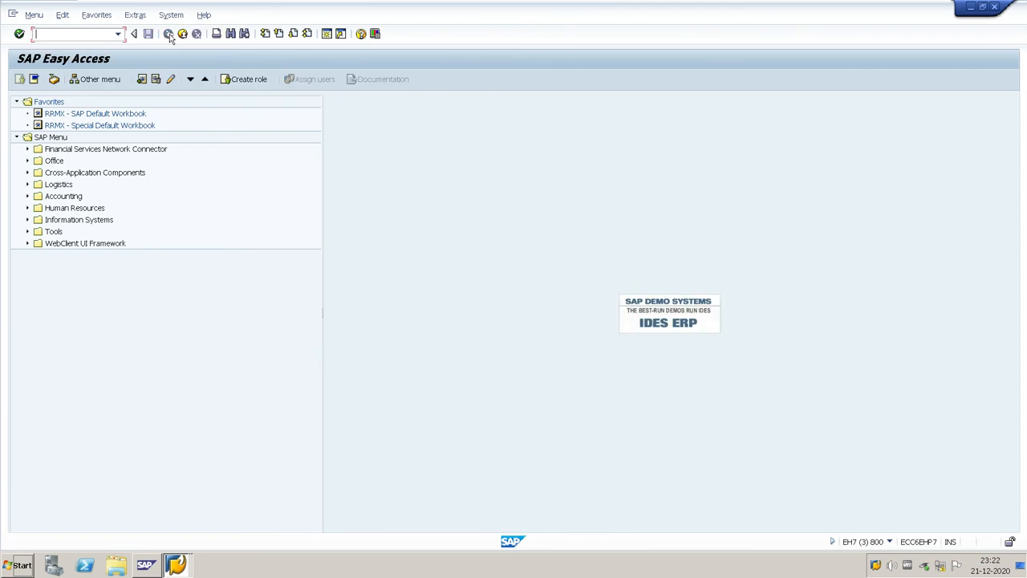
# Step: Run stock overview MMBE in the SAP Easy Access session for material 2906 and for 2907 to check the component stock
pyautogui.click(177, 565)
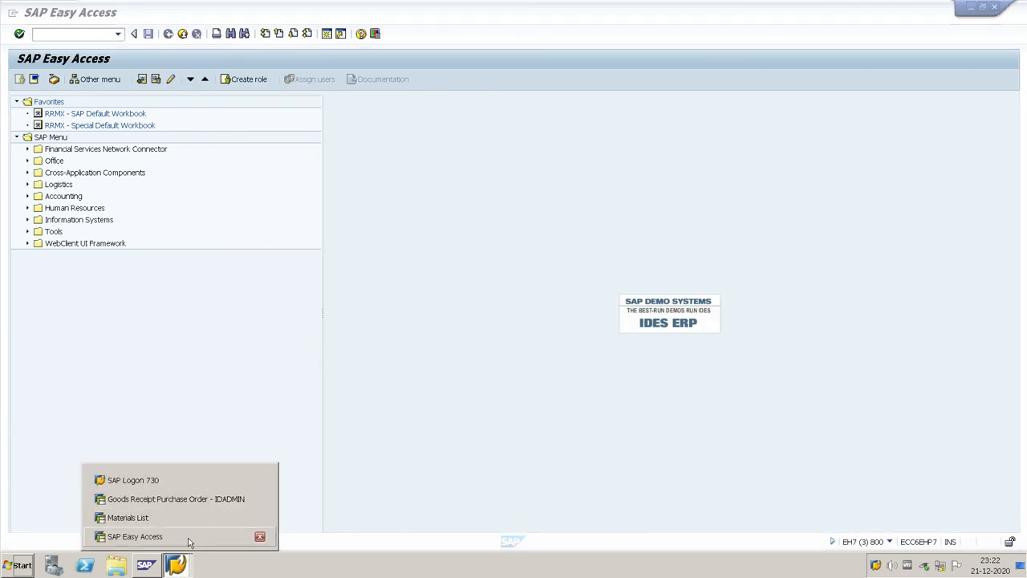
pyautogui.click(189, 538)
pyautogui.write('MMBE')
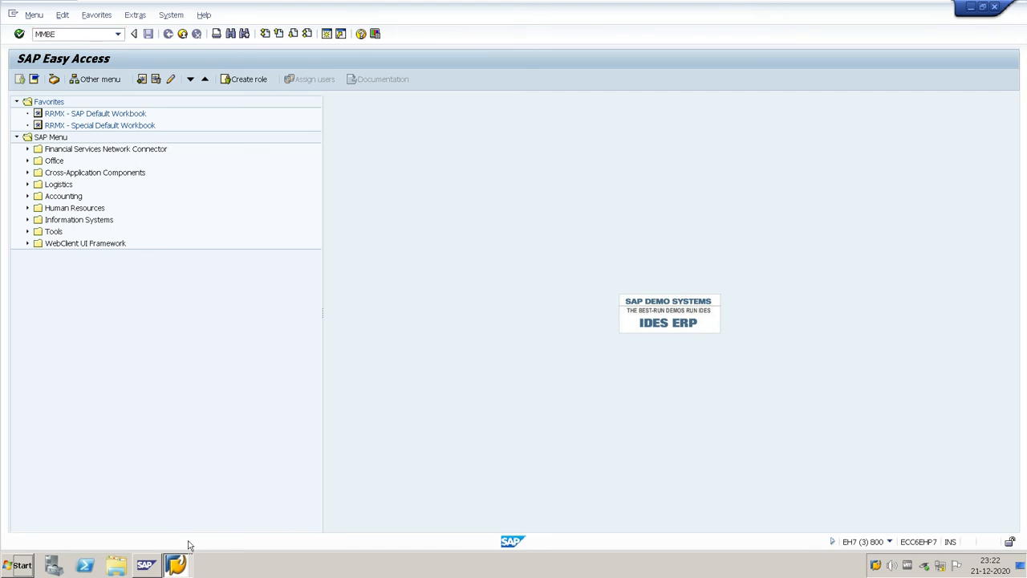
pyautogui.press('Return')
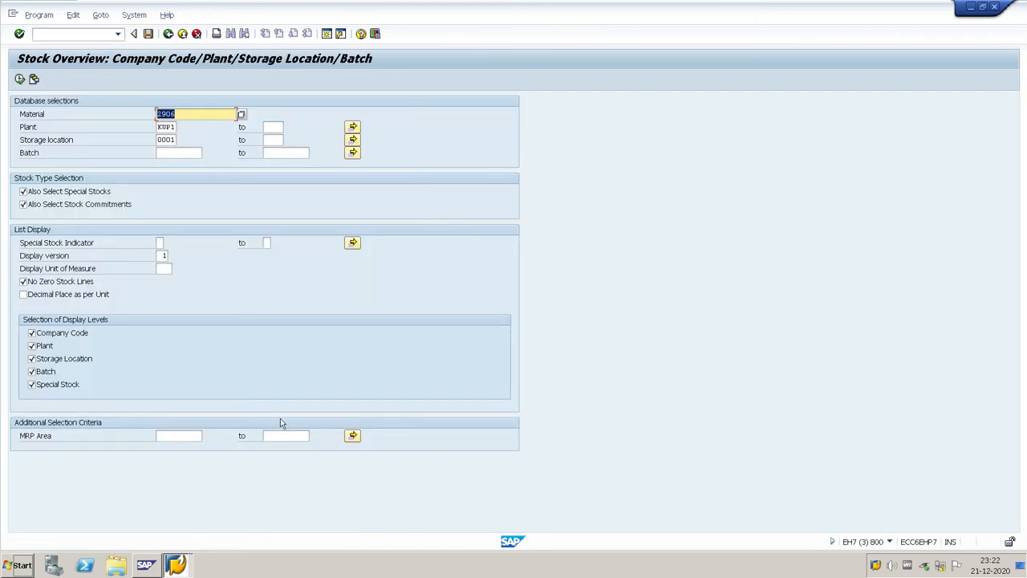
pyautogui.click(19, 79)
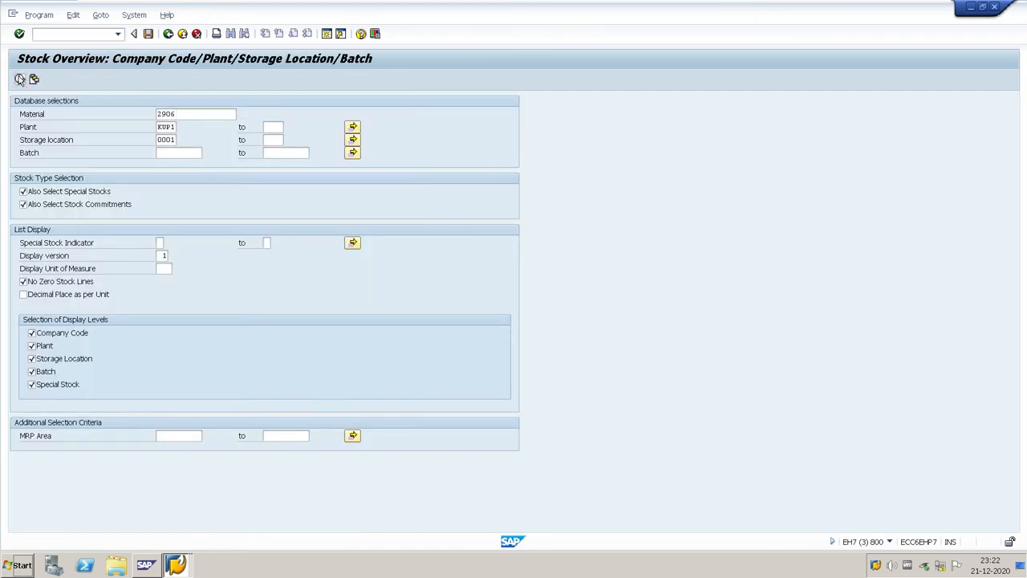
pyautogui.write('290')
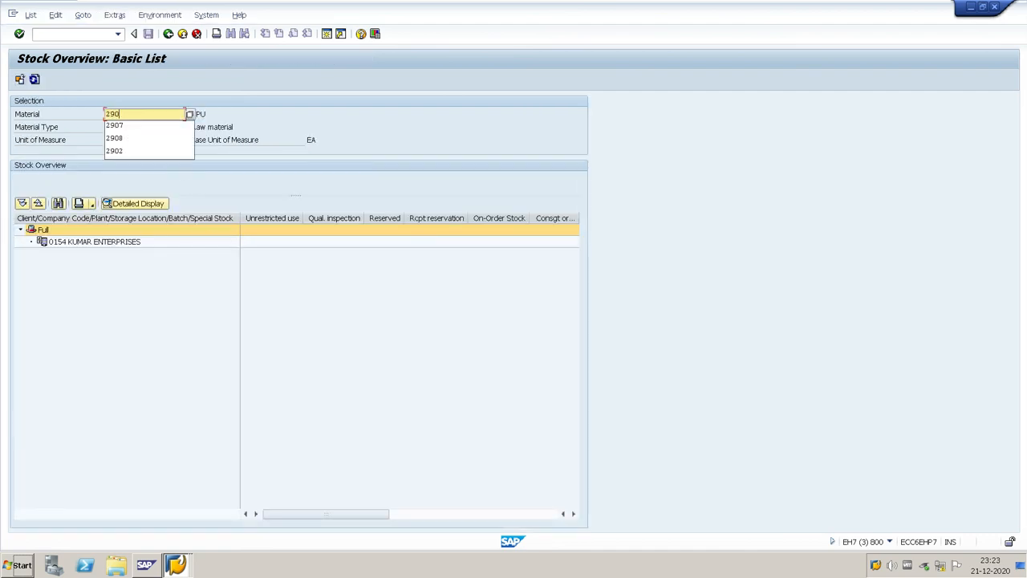
pyautogui.click(131, 126)
pyautogui.click(19, 78)
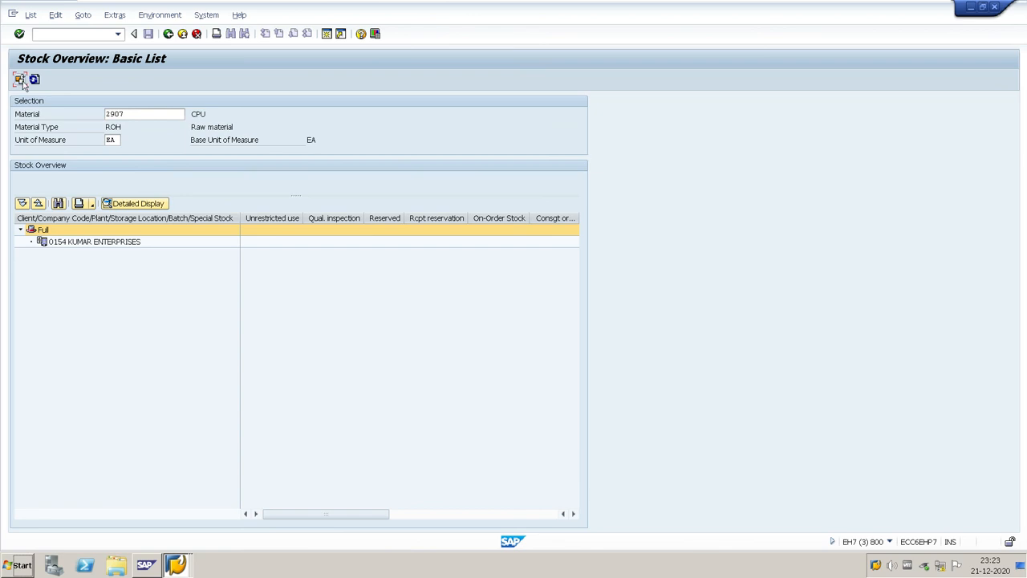
# Step: Show the stock overview for material 2908 and examine COMPUTER's unrestricted stock in storage location 0001
pyautogui.click(126, 114)
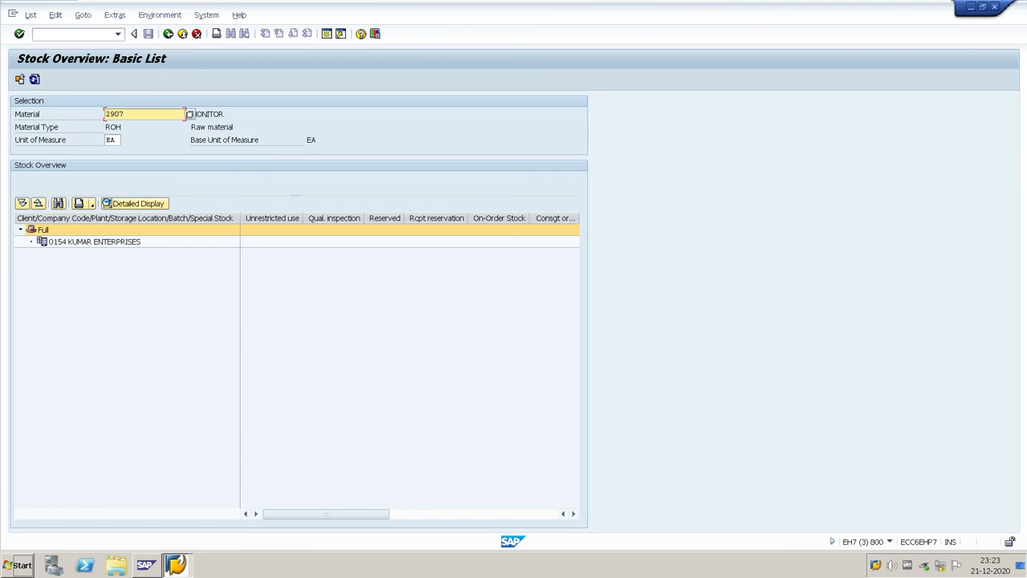
pyautogui.press('BackSpace')
pyautogui.write('8')
pyautogui.click(20, 80)
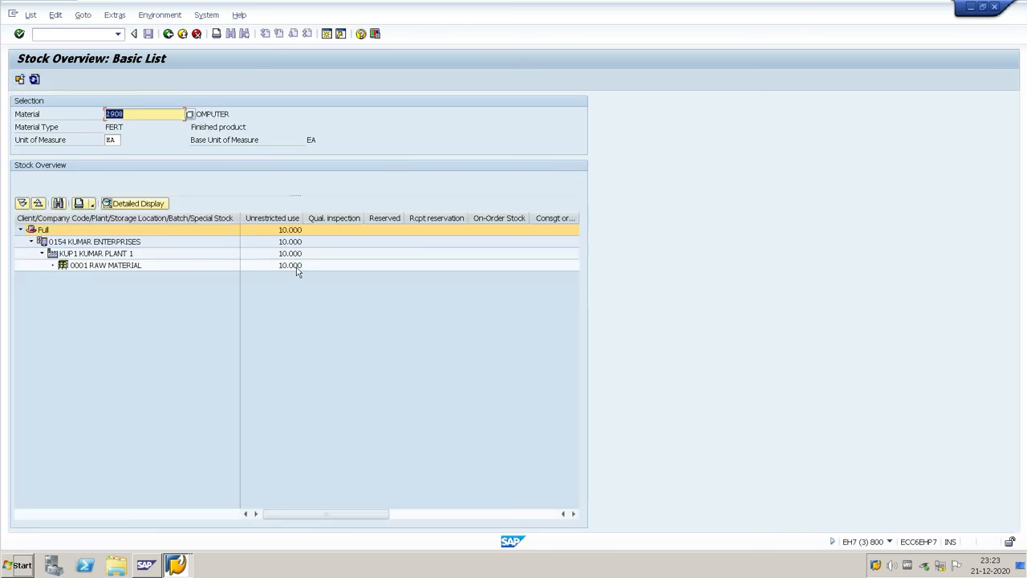
pyautogui.click(297, 267)
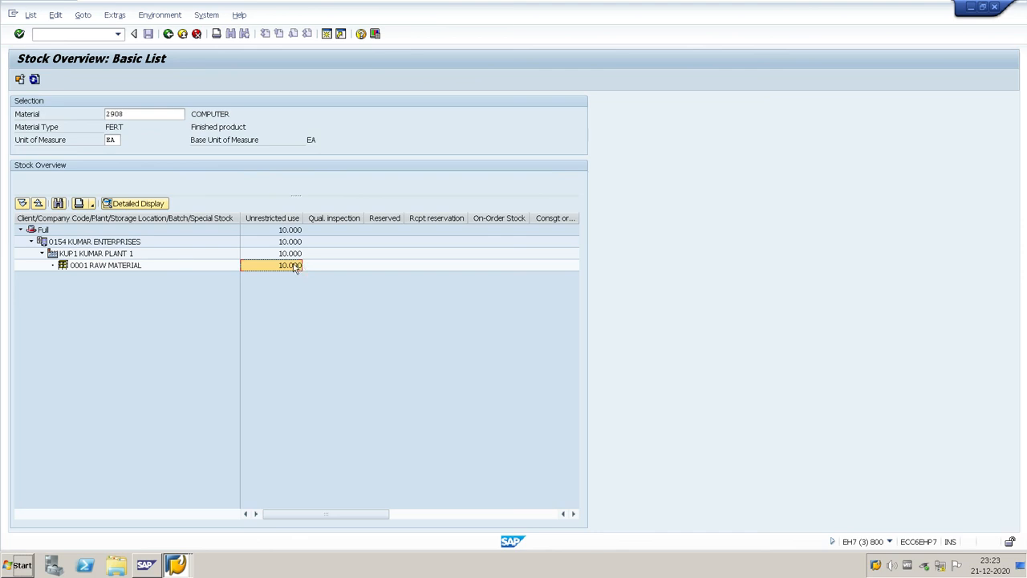
# Step: Leave the stock overview and switch from the SAP session to the Sub Contracting Process slide in PowerPoint
pyautogui.click(125, 114)
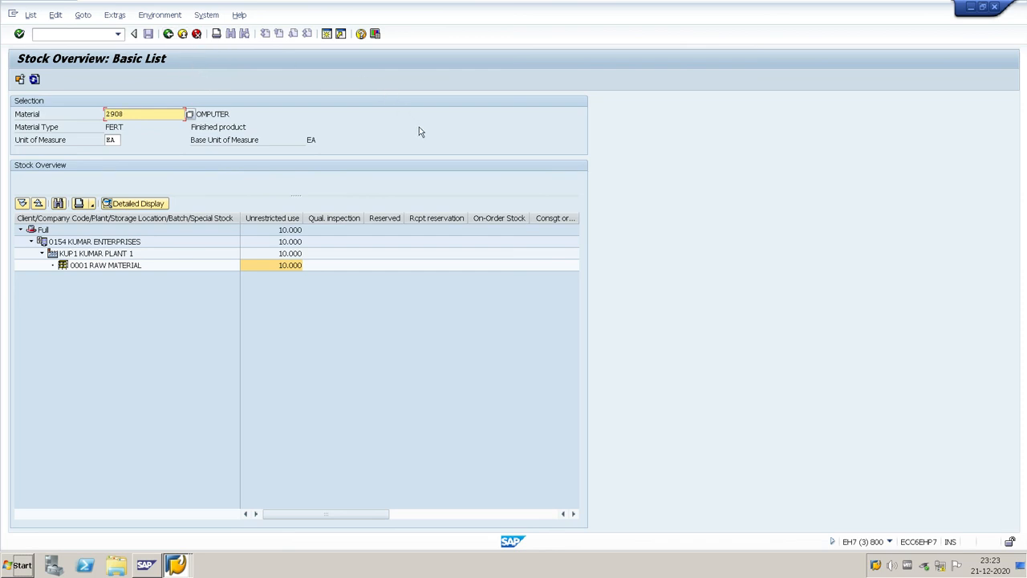
pyautogui.click(167, 33)
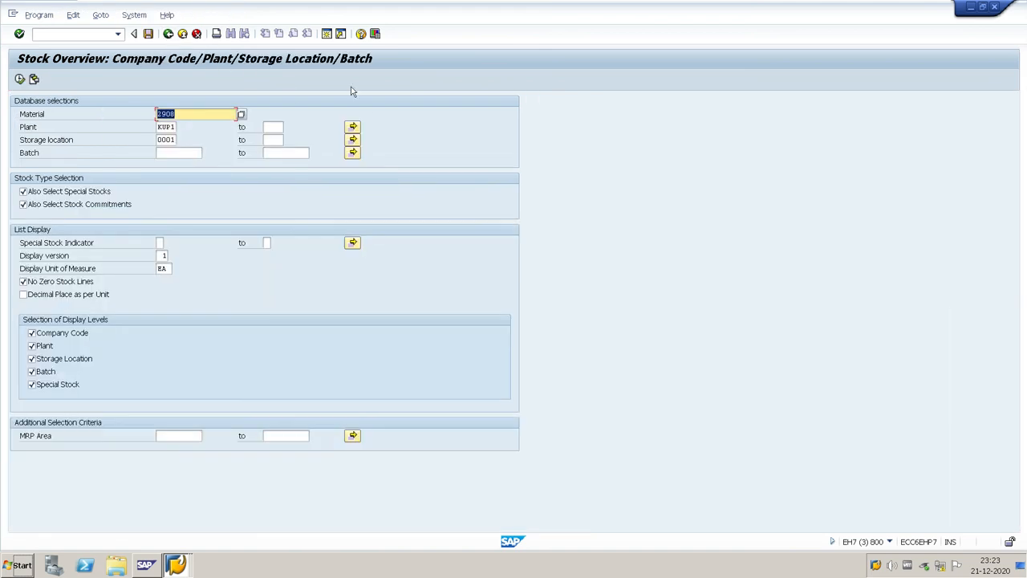
pyautogui.click(169, 35)
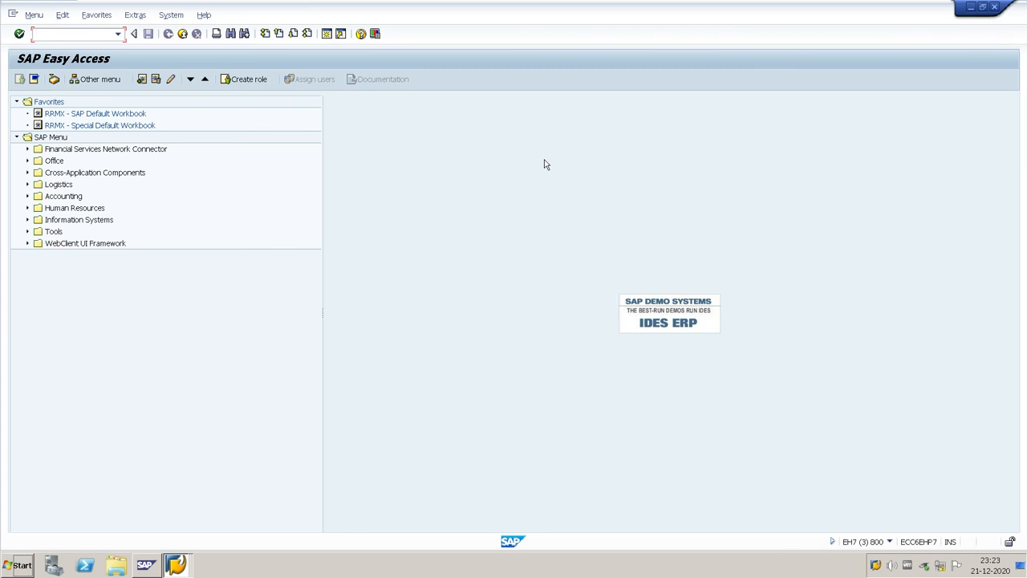
pyautogui.click(545, 160)
pyautogui.click(900, 12)
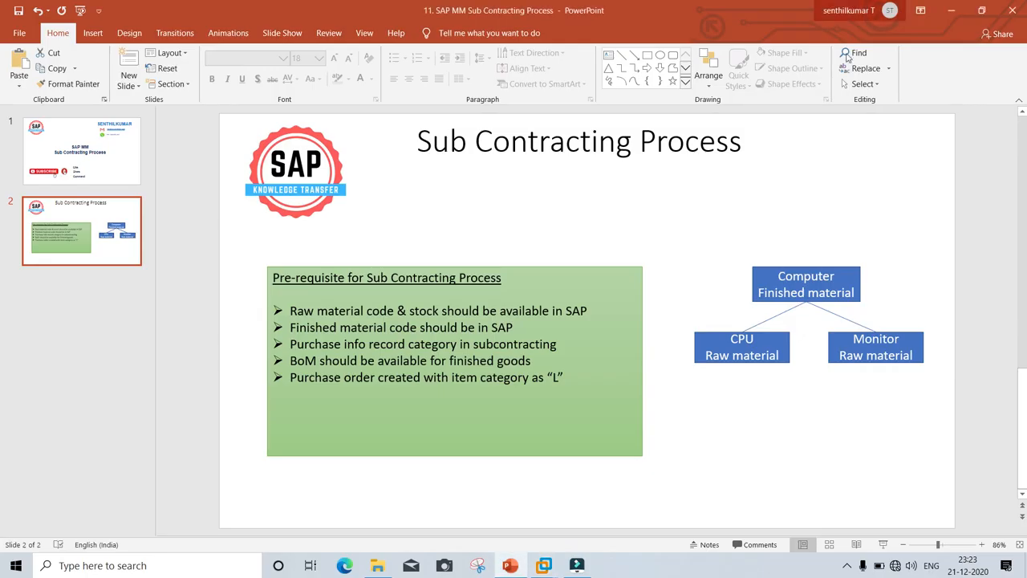